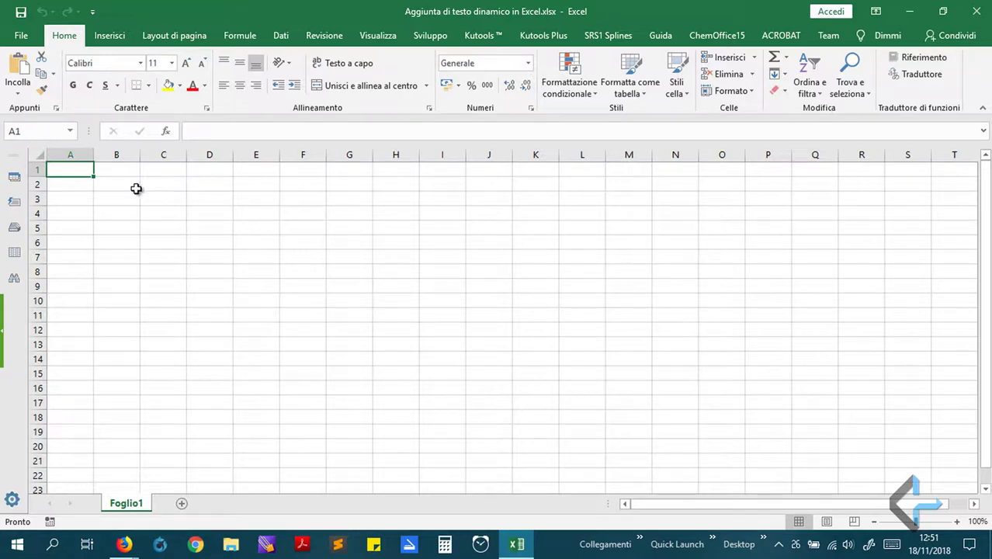
Enter the headers Flag, Mese, Giorno settimanale and Data in cells A1 to D1
click(57, 185)
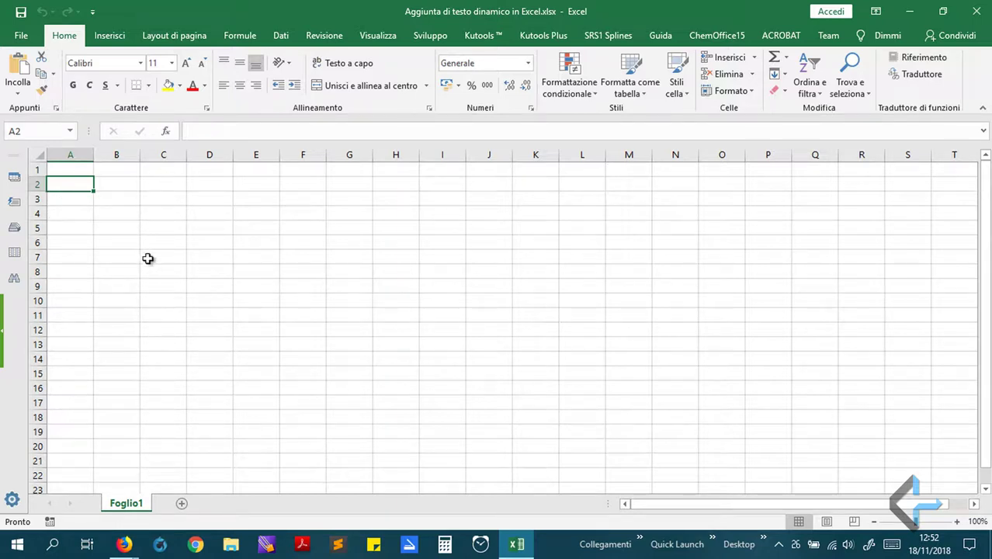
click(56, 169)
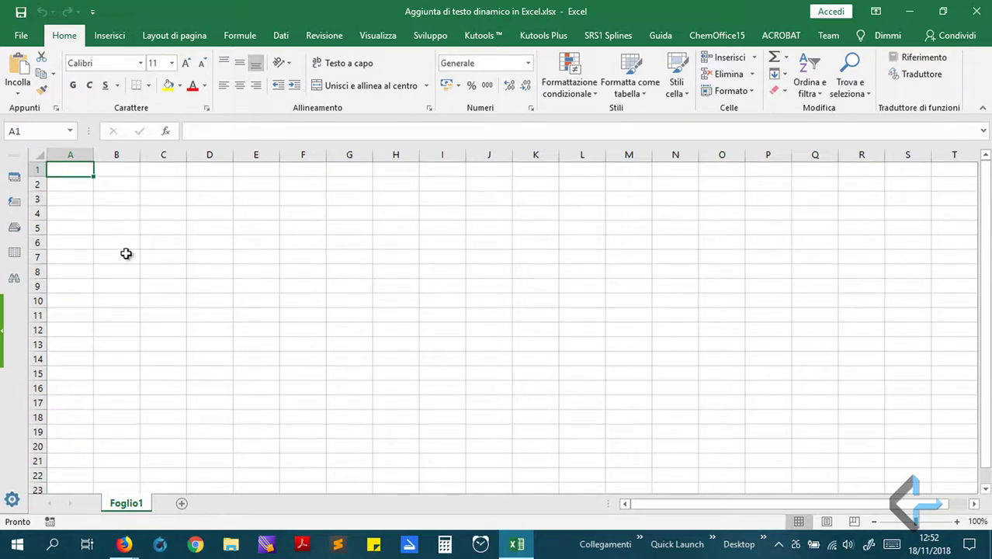
text(Flag)
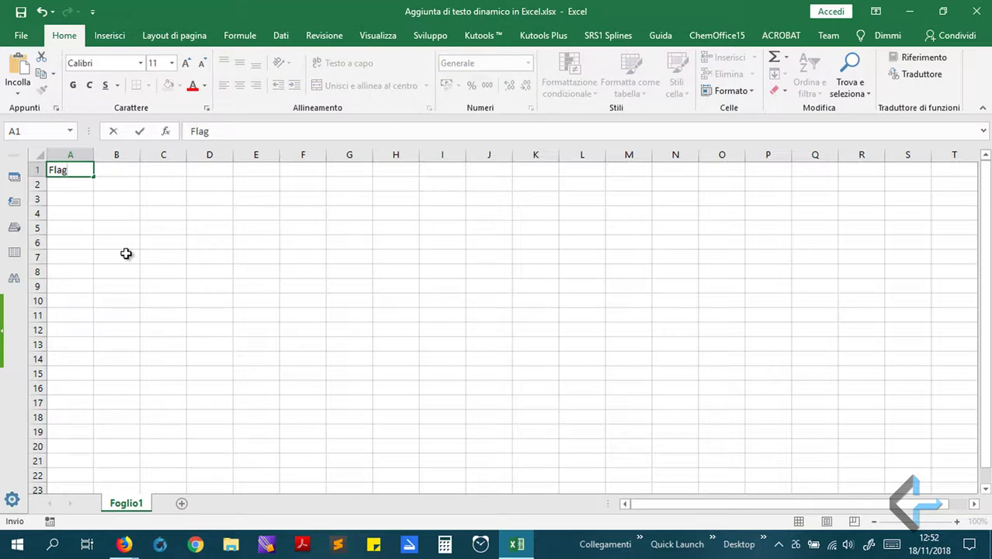
key(Tab)
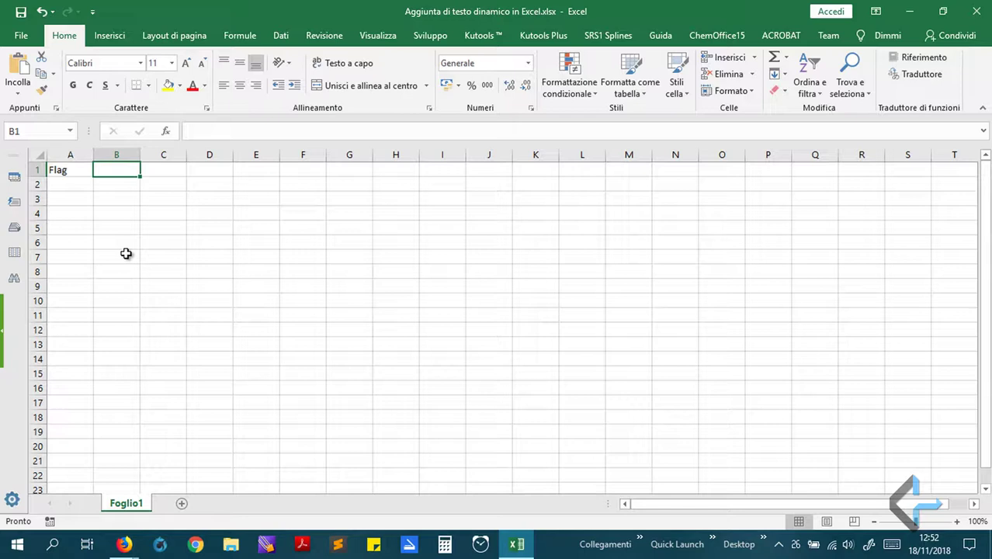
text(Mese)
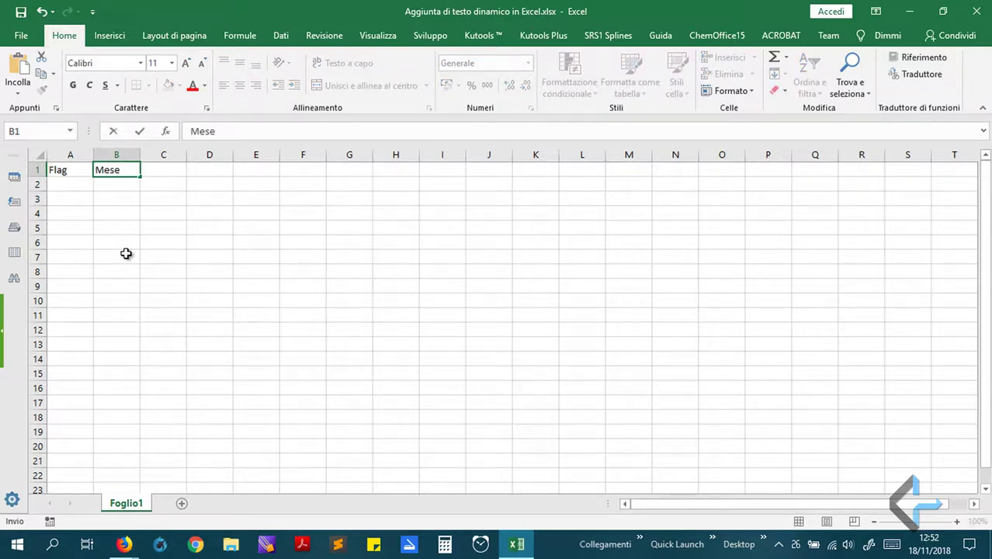
key(Tab)
text(Giorno se)
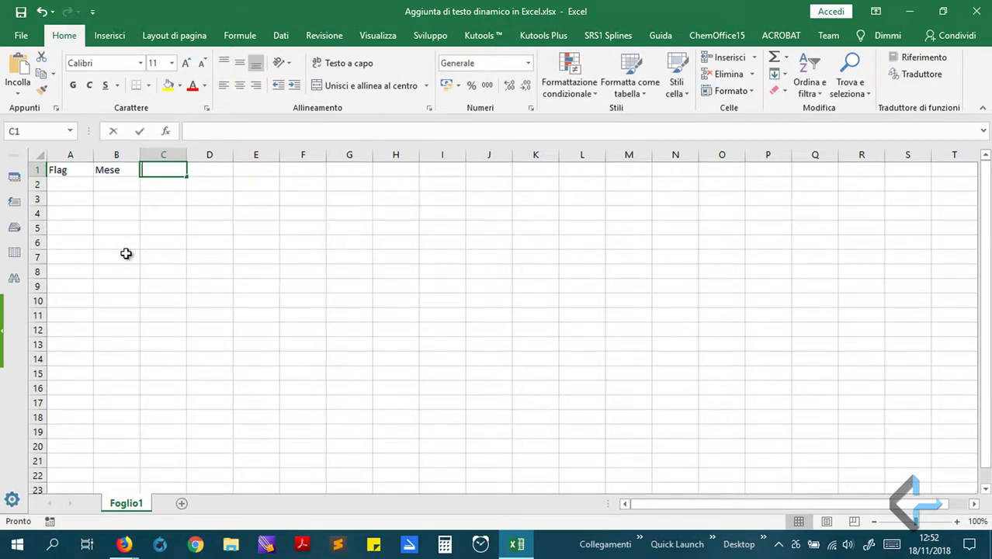
text(ttimanale)
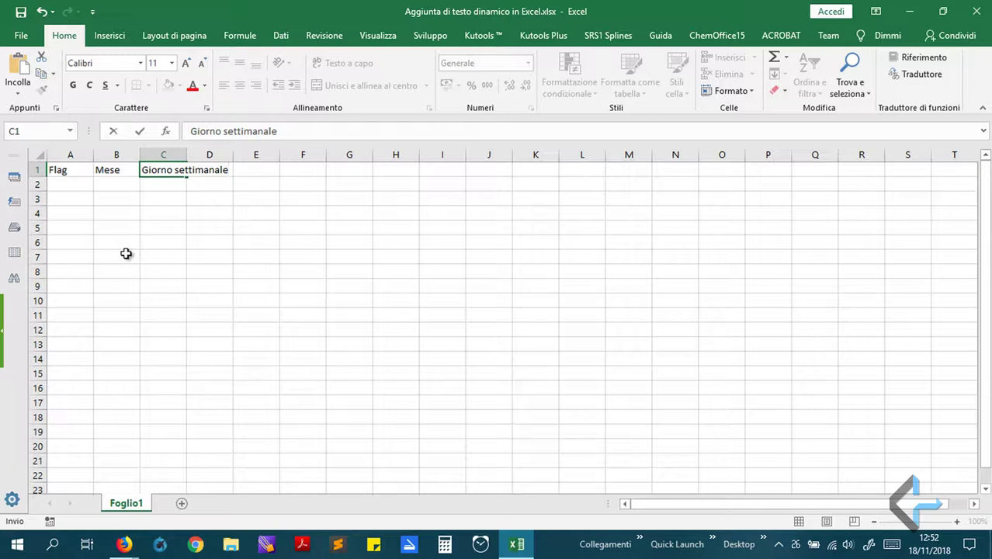
key(Tab)
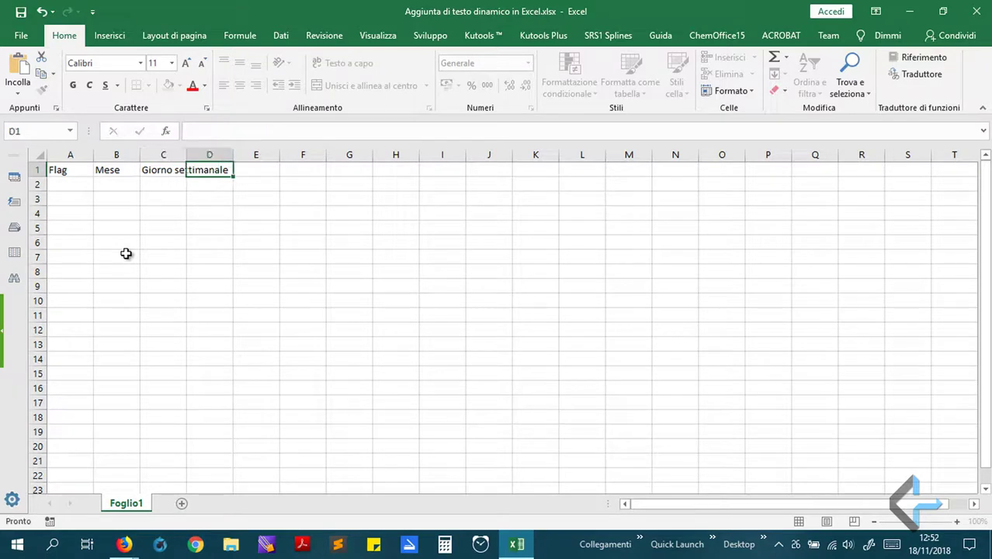
text(Data)
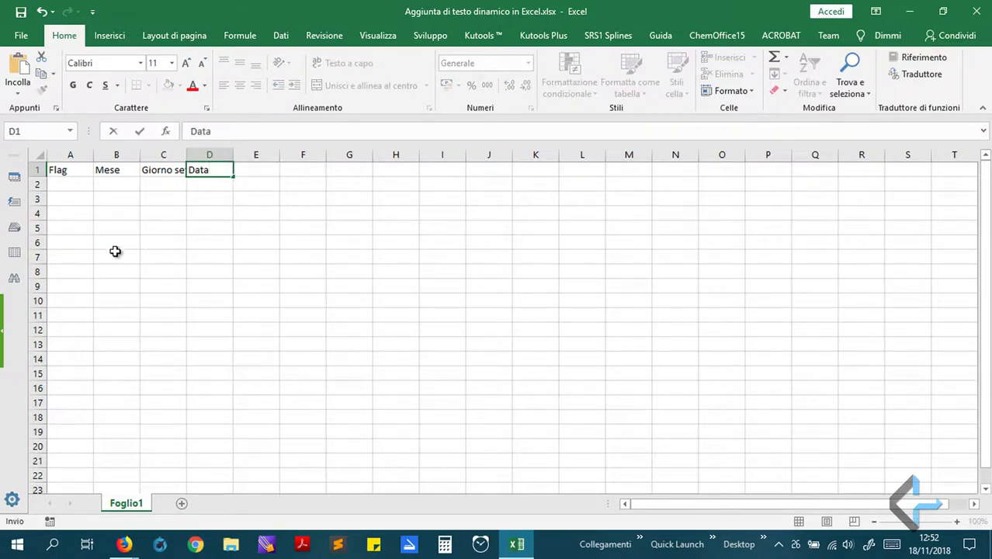
click(100, 230)
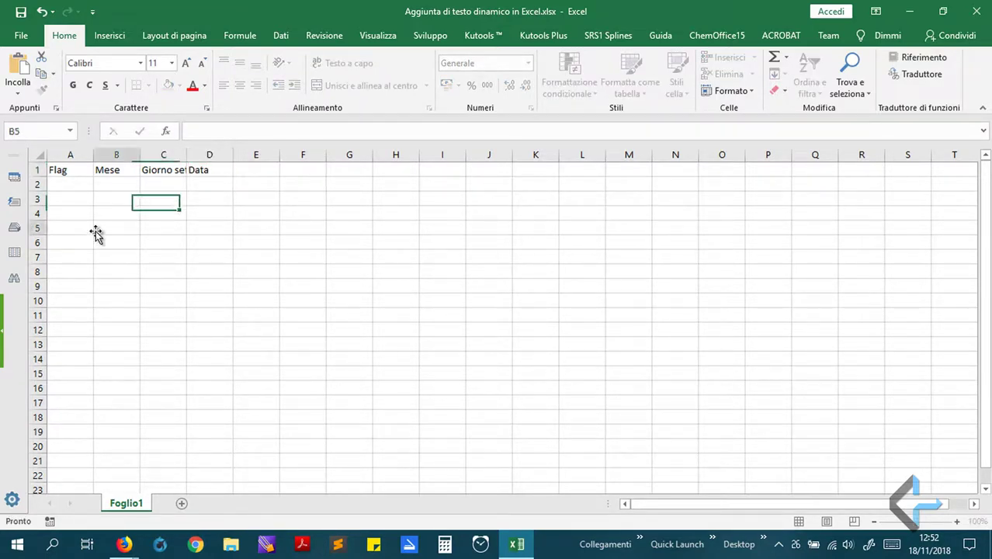
AutoFit the width of all the sheet's columns to their contents
click(39, 158)
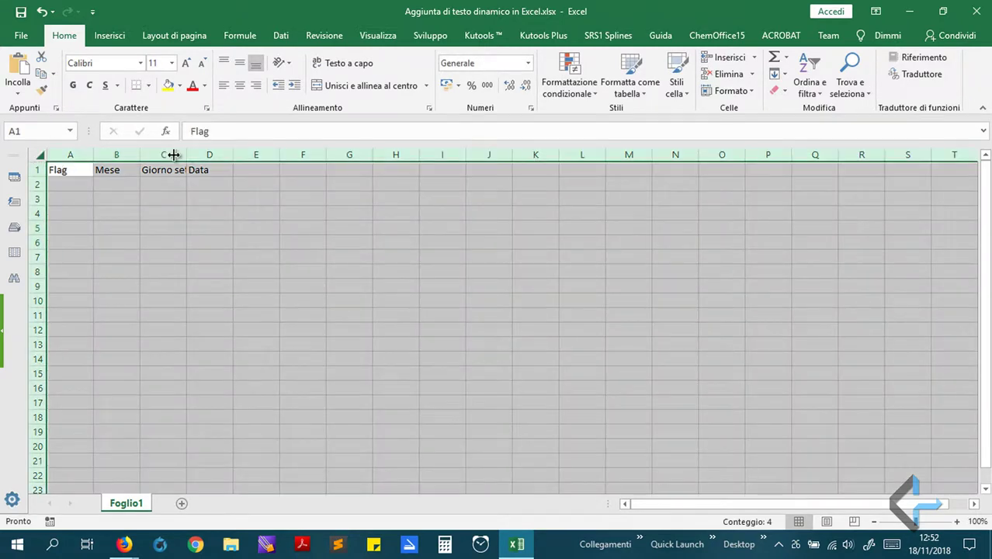
click(750, 92)
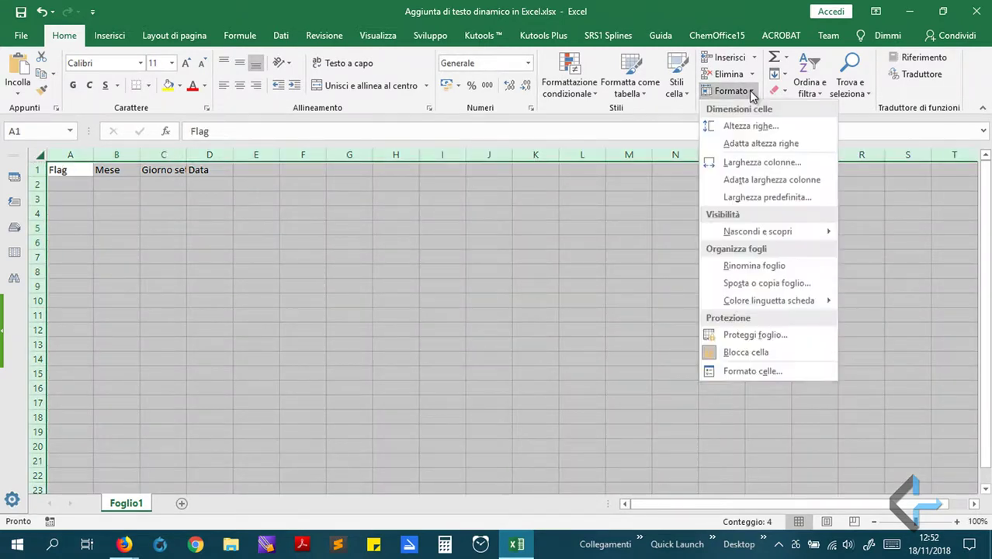
click(751, 182)
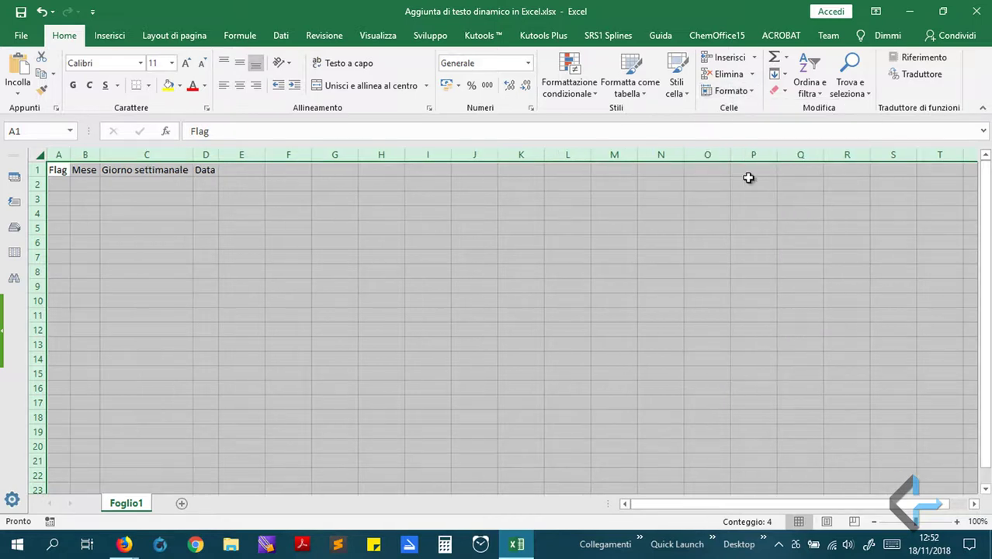
Format the header cells A1:D1 as bold and italic
click(199, 185)
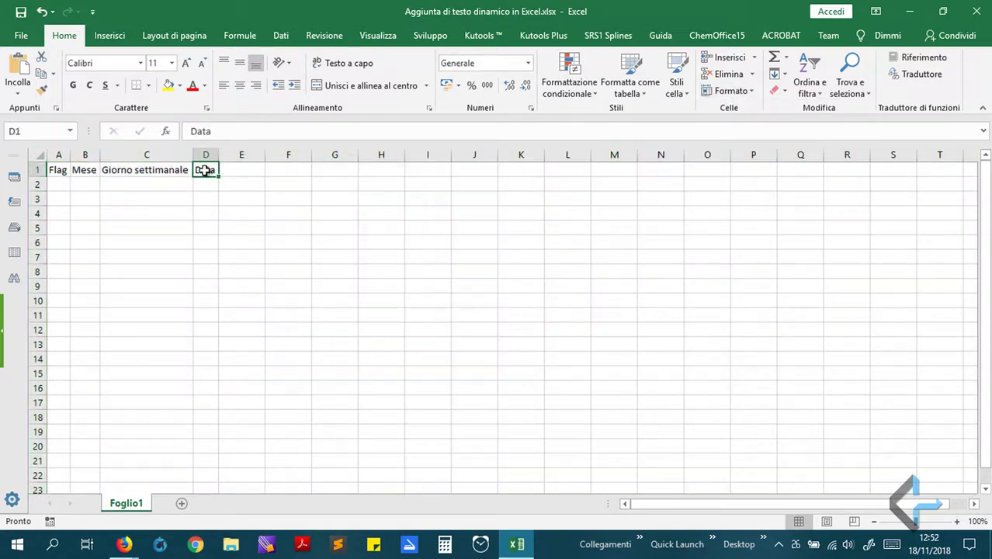
drag(204, 169, 53, 169)
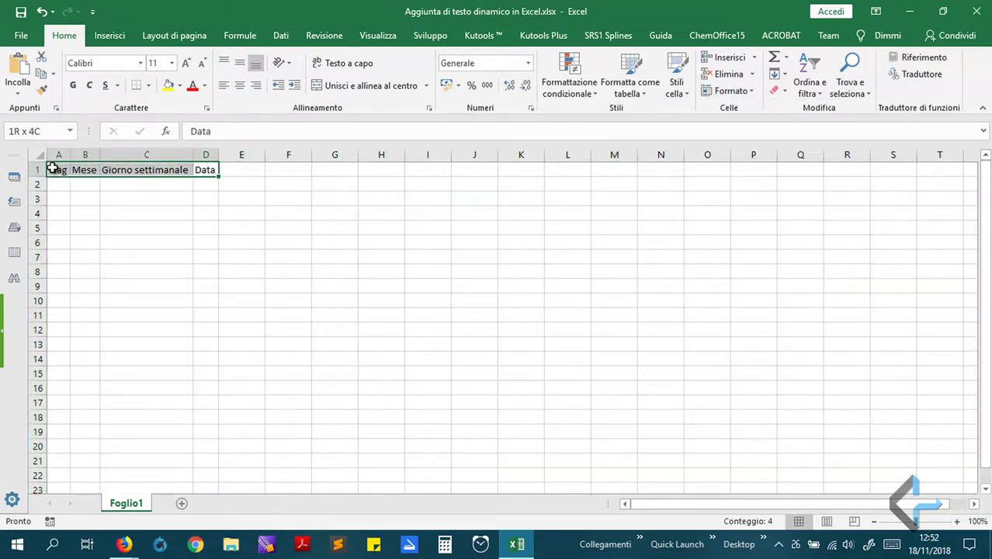
click(73, 85)
click(90, 86)
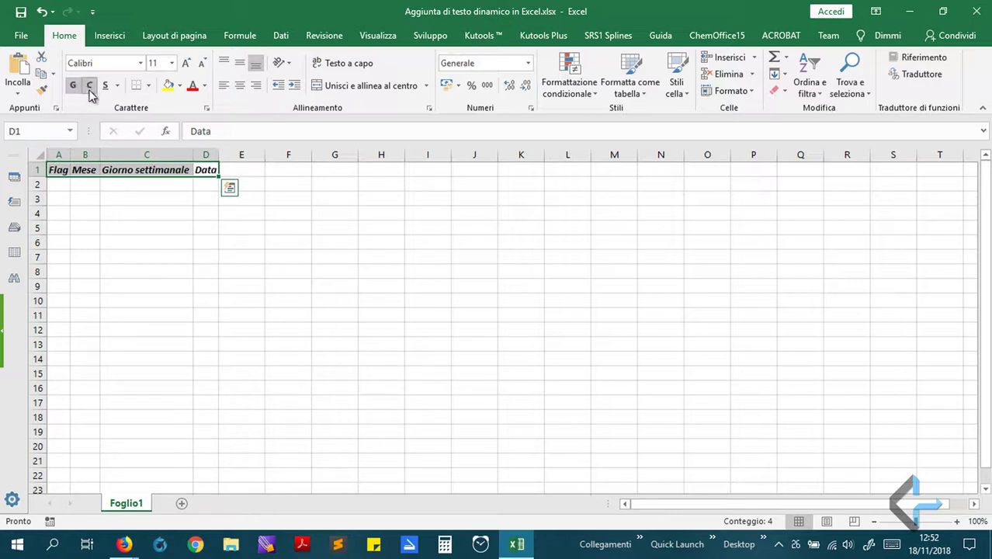
click(115, 195)
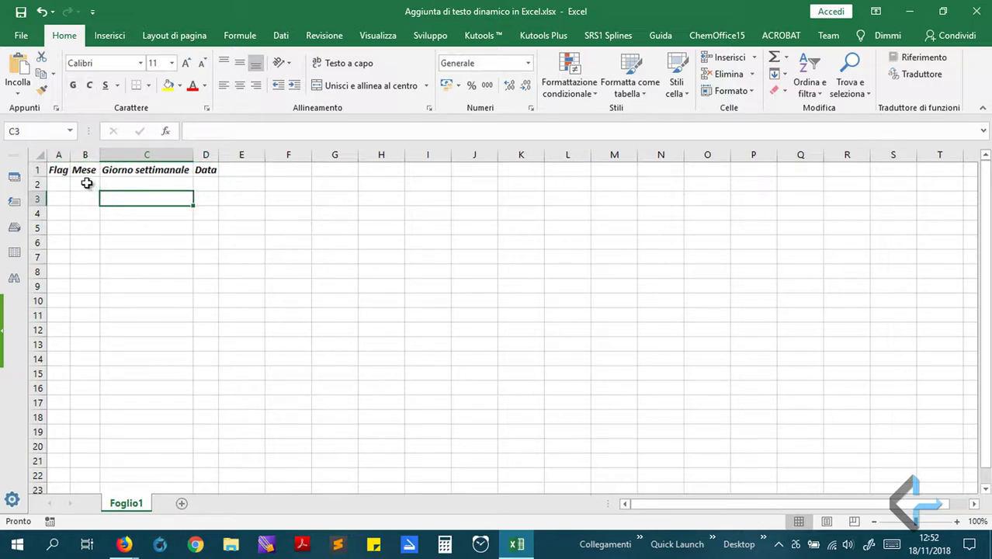
Apply the short date format (Data in cifre) to cell D2 and enter the date 18/11/2018
click(203, 172)
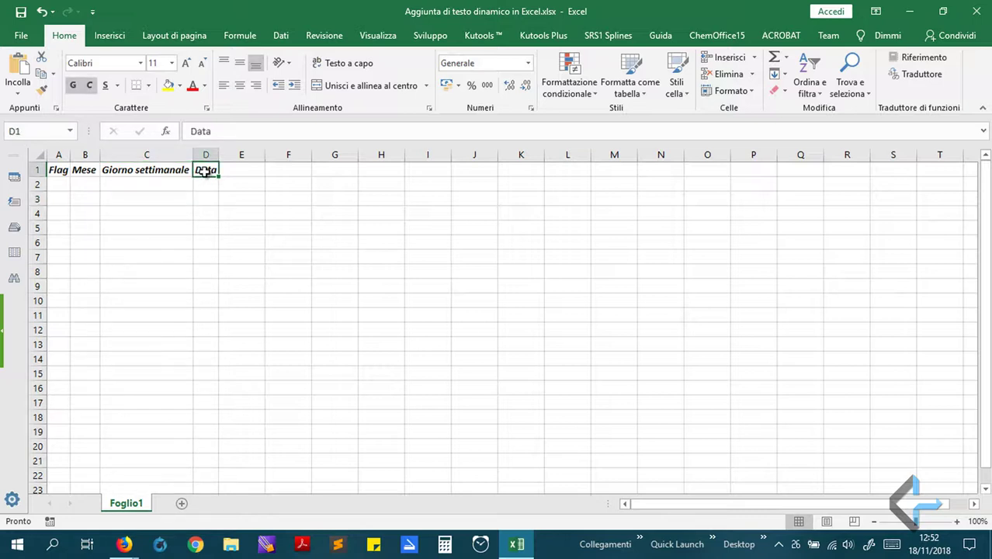
click(208, 186)
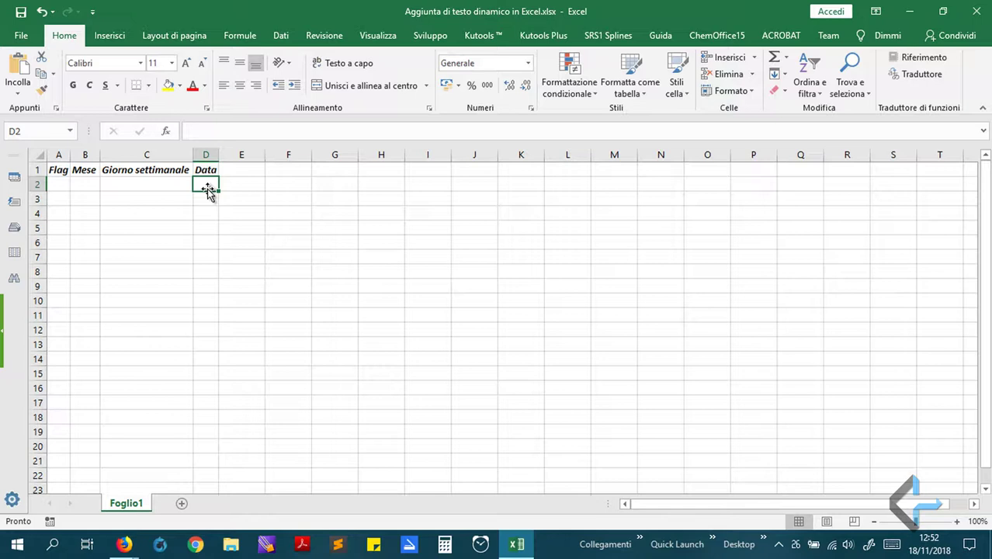
click(529, 64)
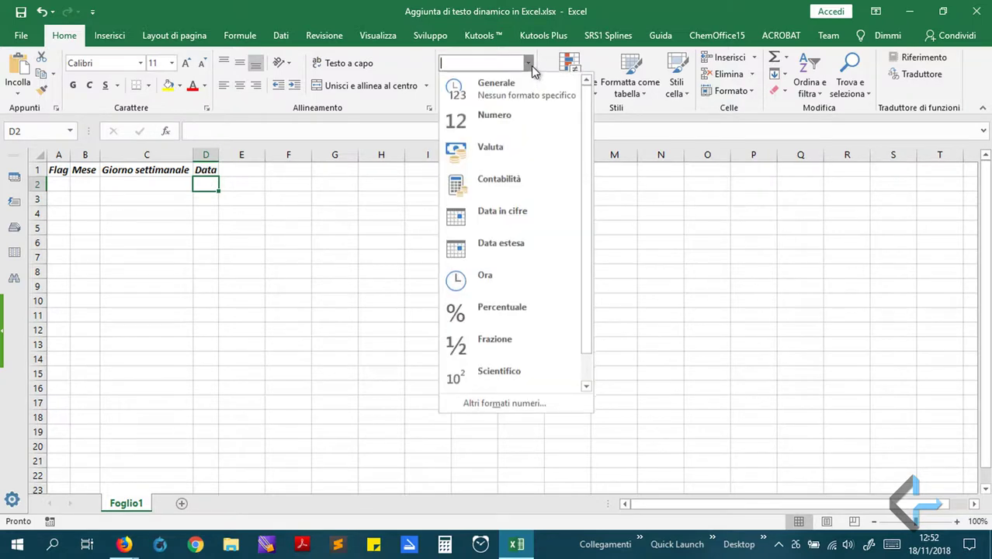
click(490, 220)
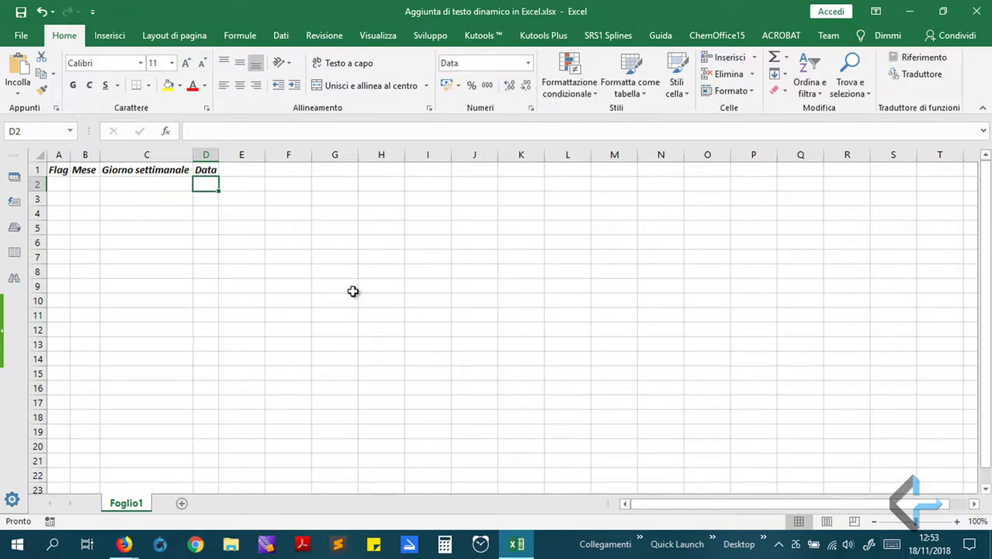
text(18)
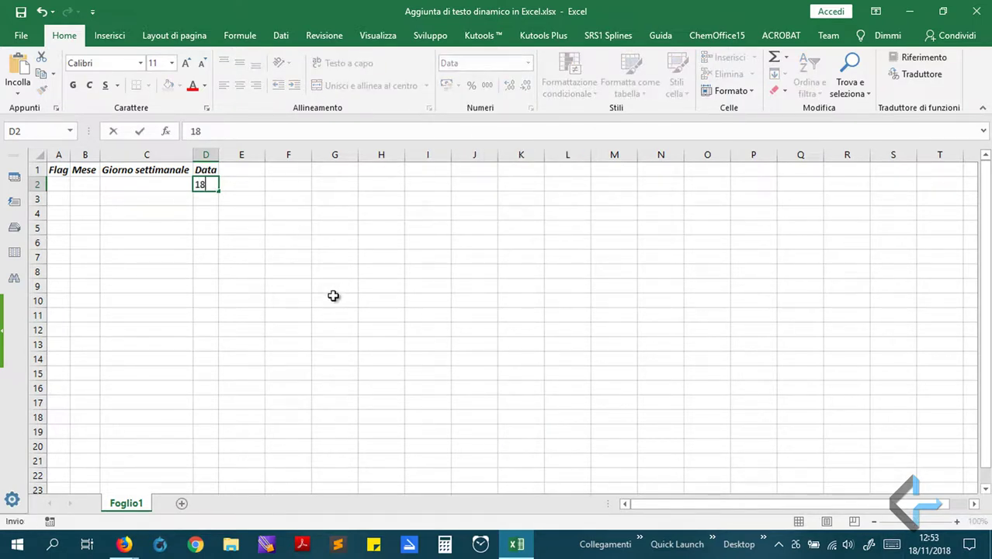
text(/11/2018)
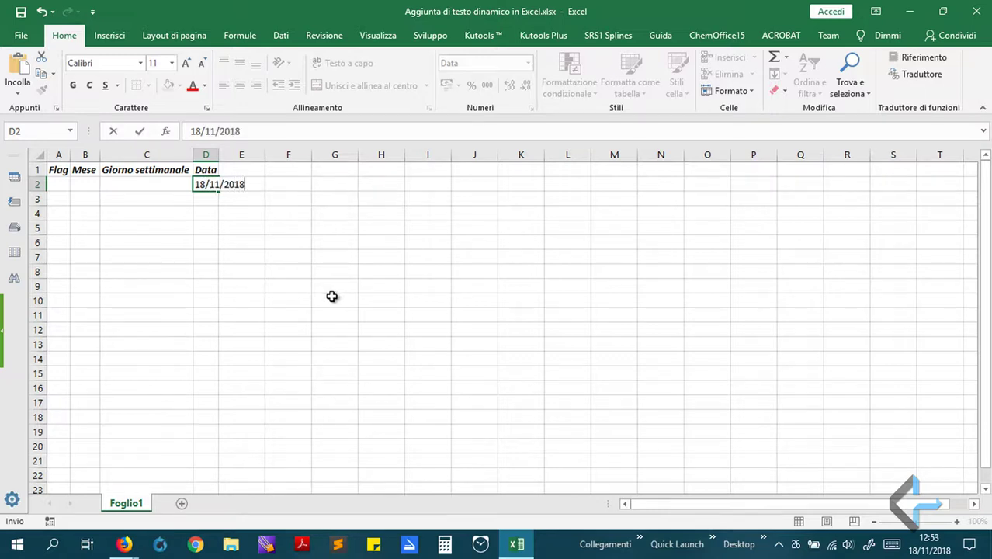
key(Return)
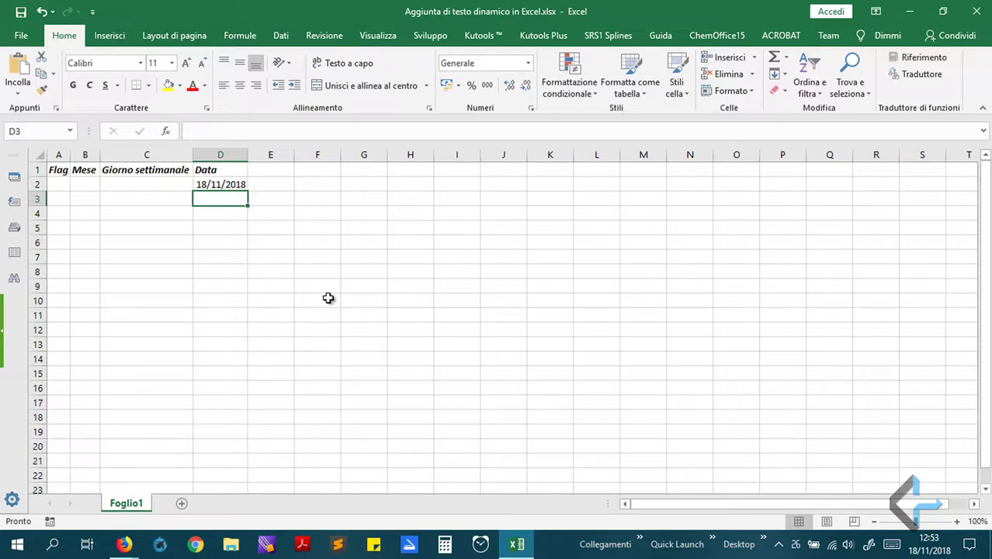
Fill the Data column with consecutive daily dates from D2 down to 31/12/2018 in D45
click(214, 186)
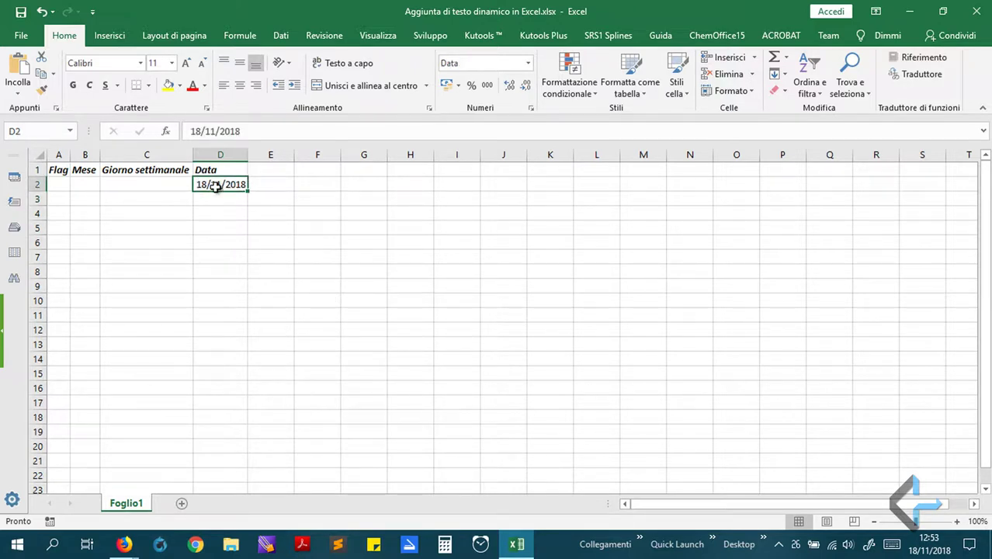
drag(246, 191, 224, 200)
scroll(257, 234, up, 9)
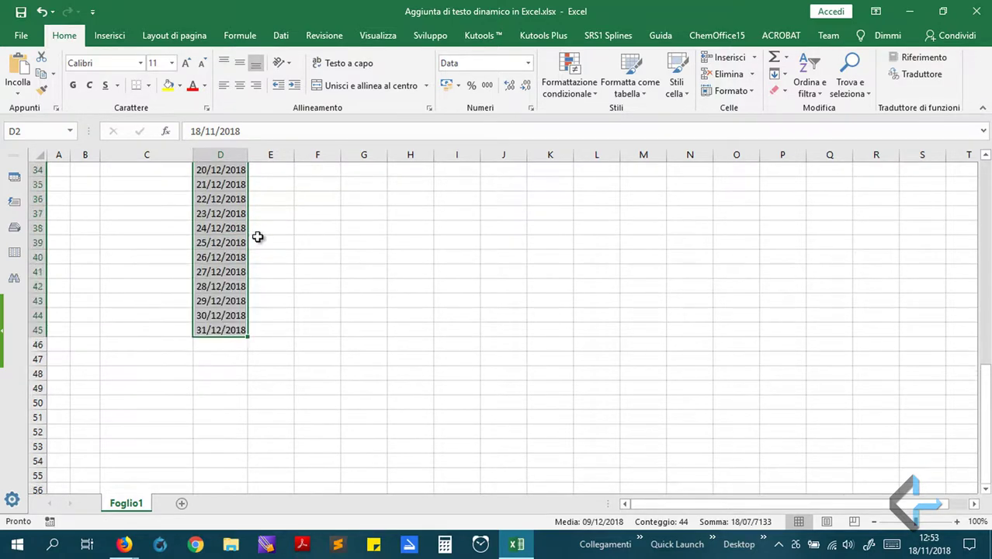
scroll(260, 237, up, 5)
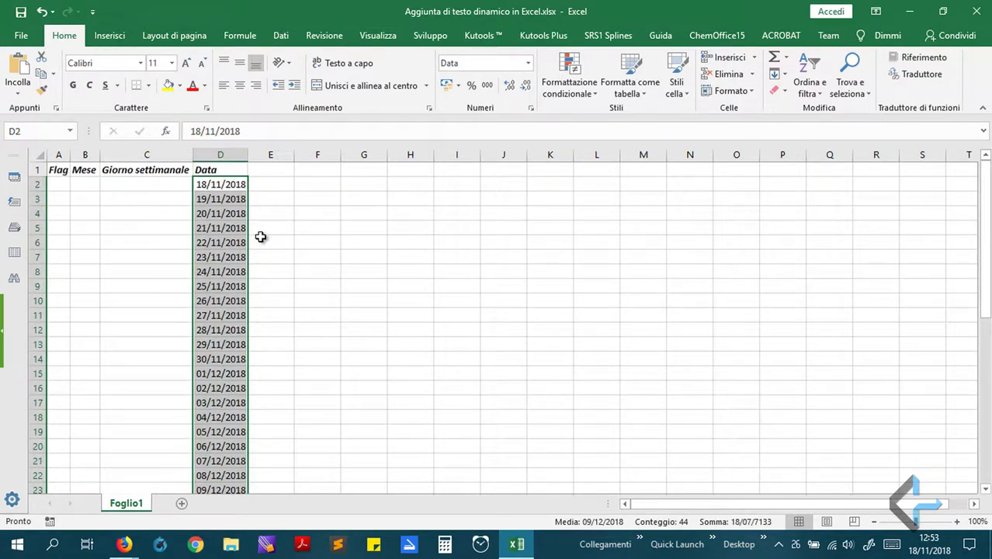
Enter the formula =TESTO(D2;"") in cell C2, under Giorno settimanale
click(149, 185)
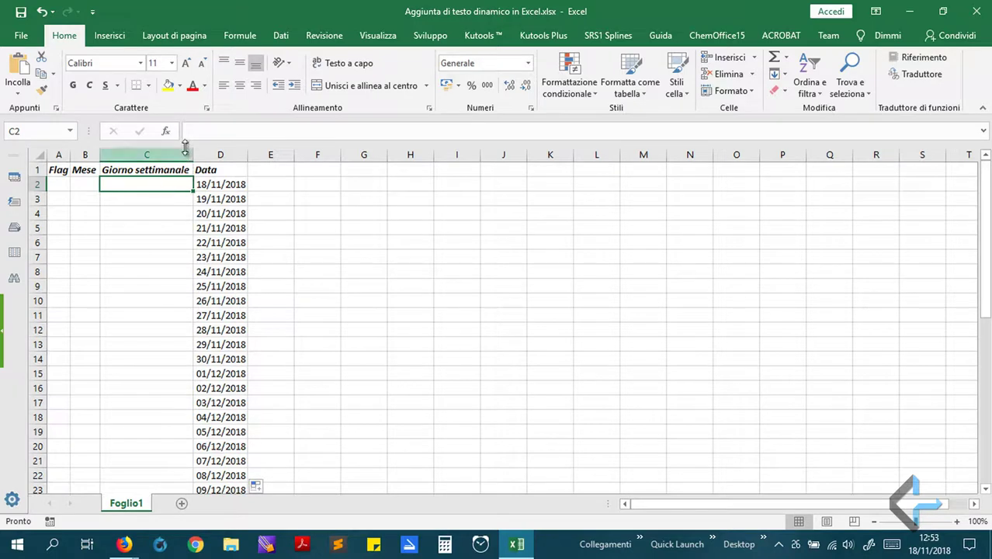
click(188, 132)
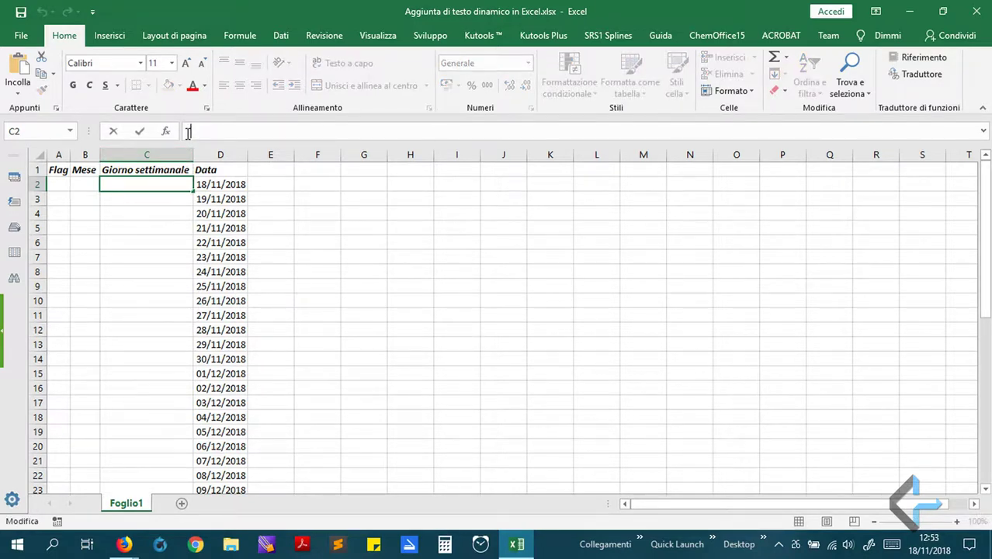
text(=tes)
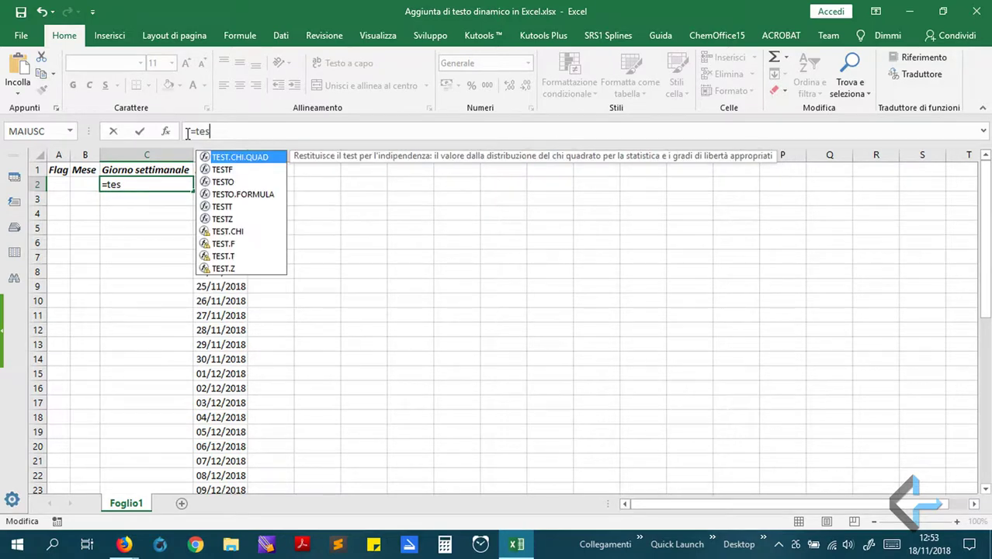
double_click(207, 185)
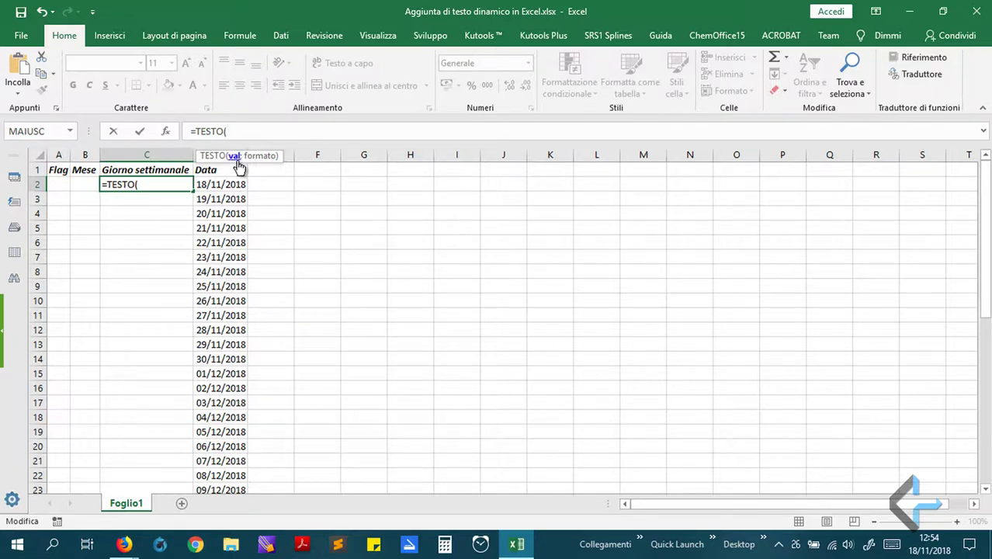
click(210, 184)
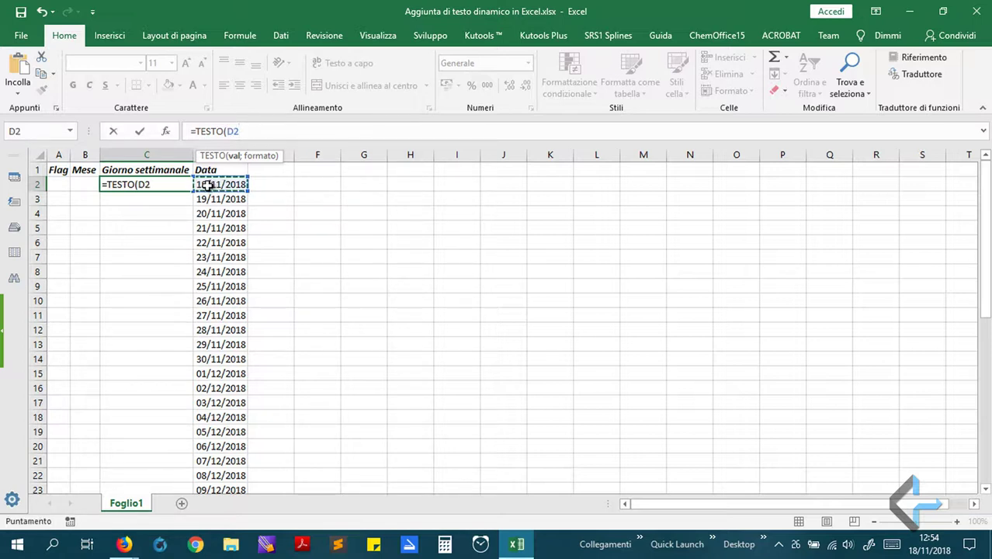
text(;)
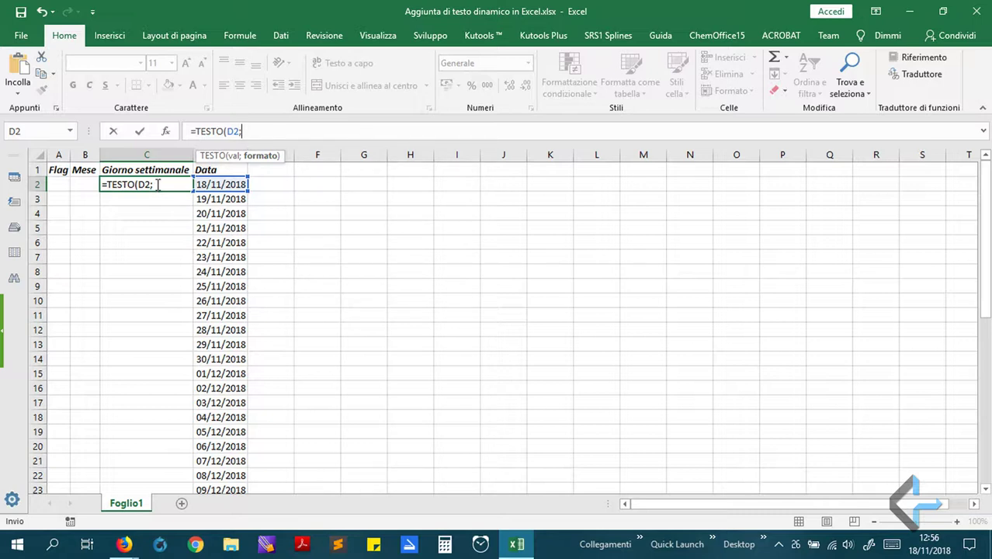
text("")
key(Escape)
key(Left)
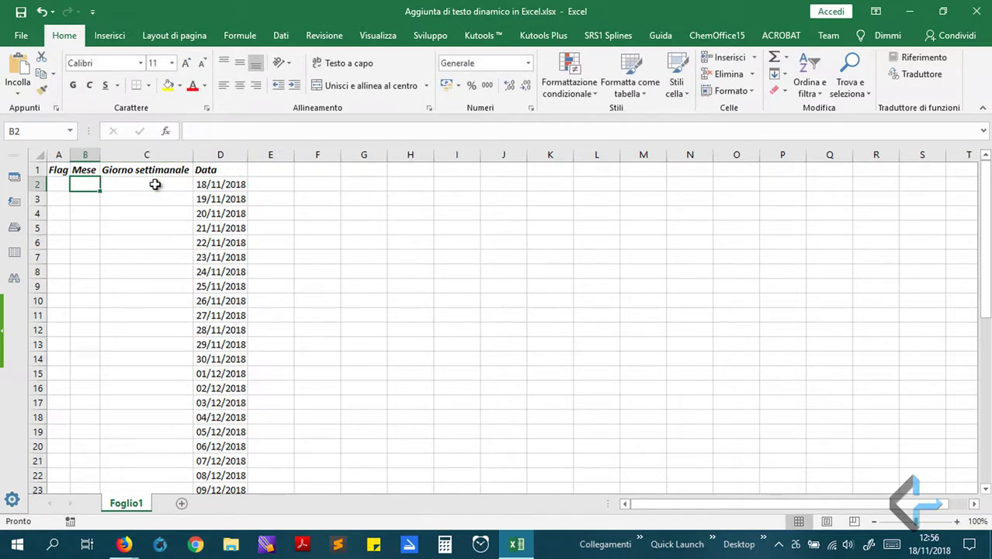
click(155, 185)
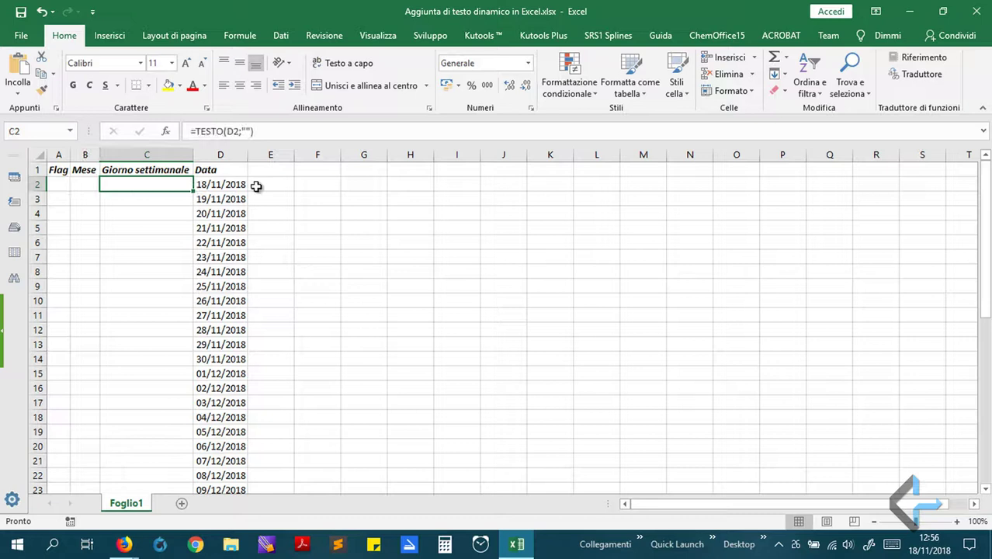
Set the format argument in cell C2 to "ggg" so the formula reads =TESTO(D2;"ggg")
click(254, 132)
click(249, 132)
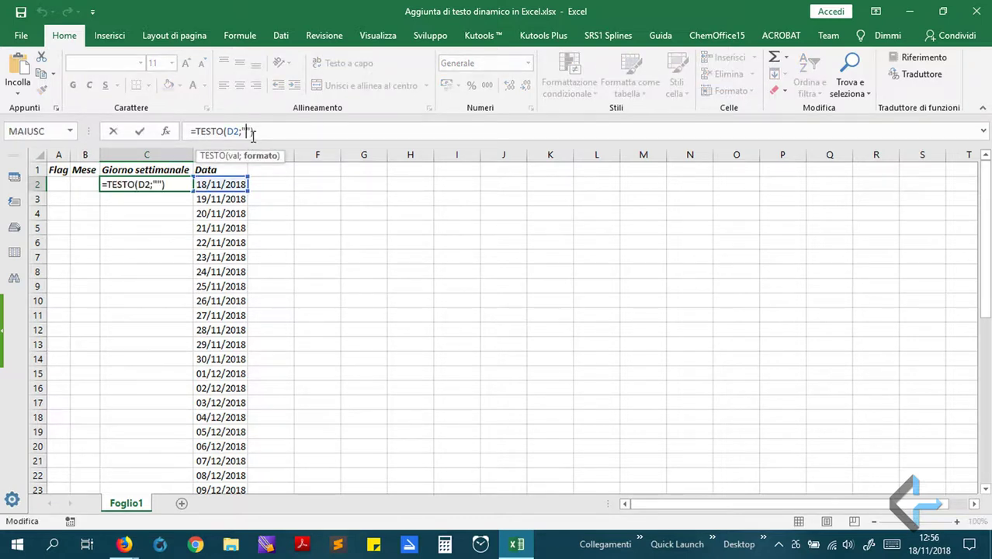
text(ggg)
click(273, 131)
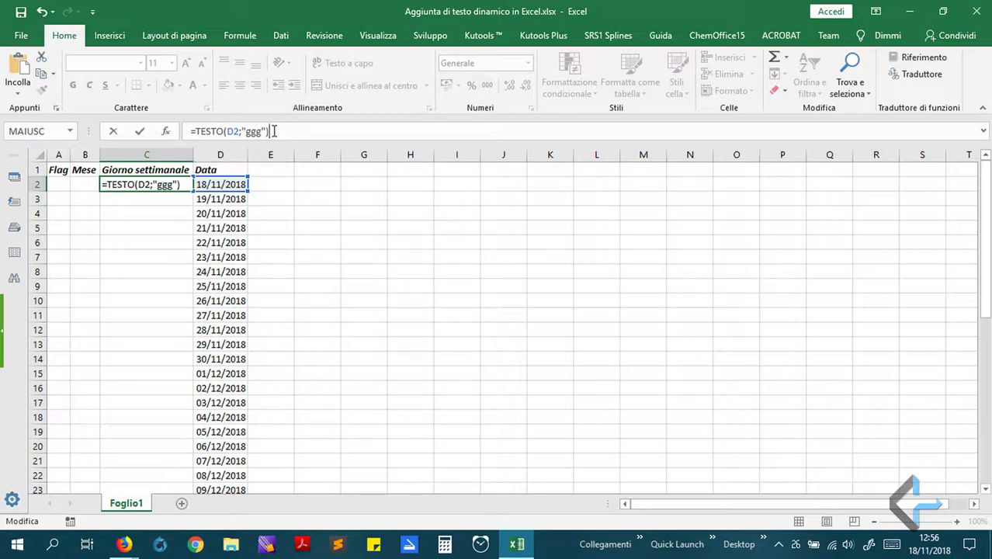
key(Return)
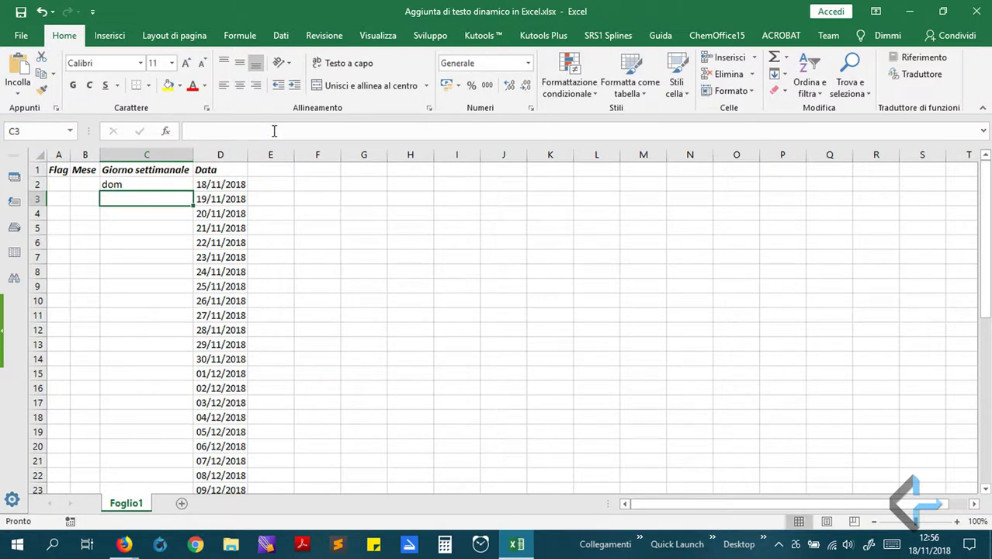
Fill the weekday formula from C2 down to C45 and check the copied formulas in C3 and C4
click(160, 183)
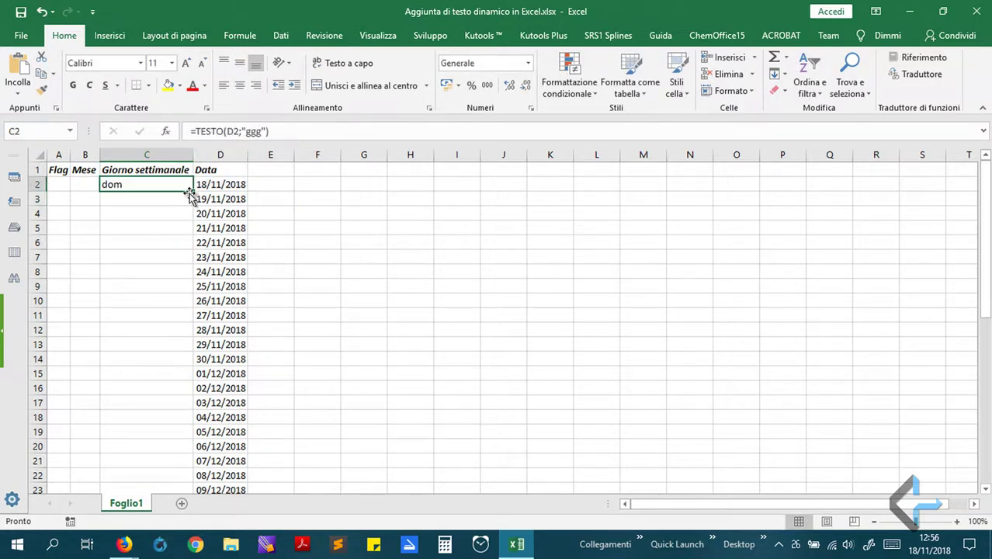
drag(193, 192, 166, 451)
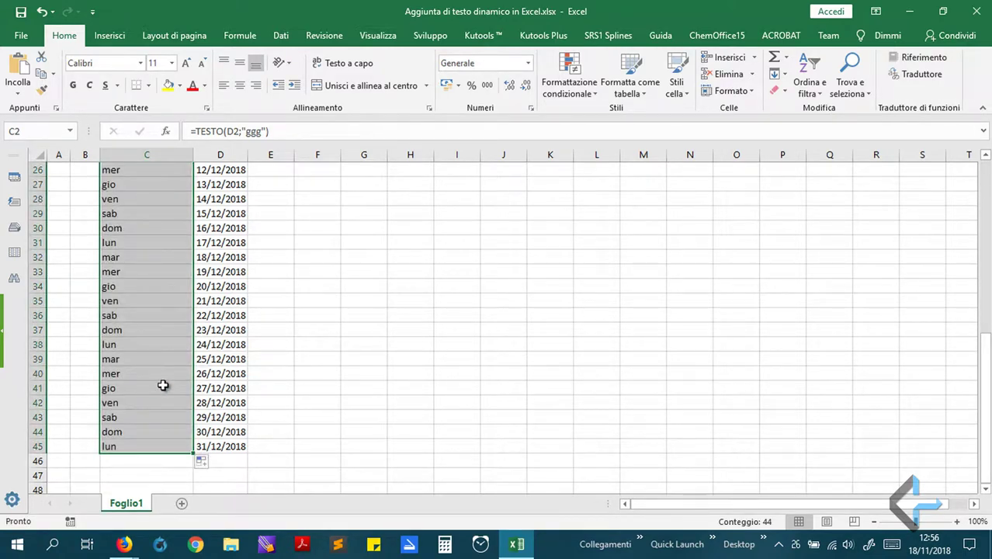
scroll(163, 385, up, 8)
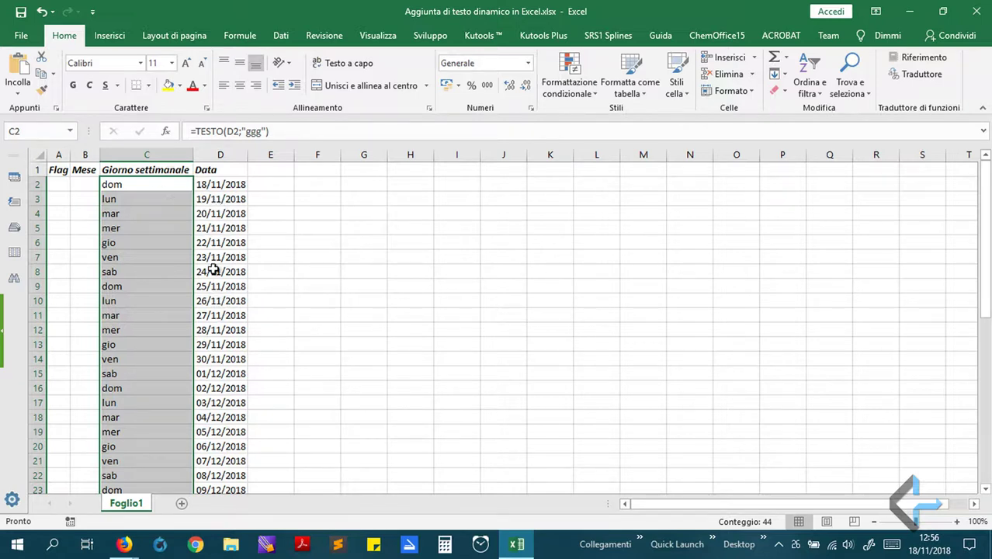
click(167, 201)
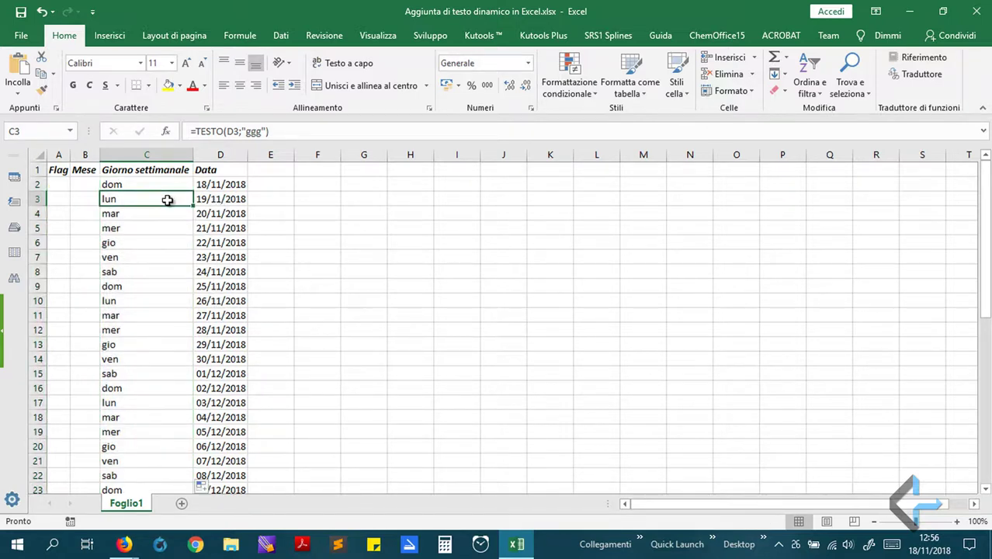
click(150, 218)
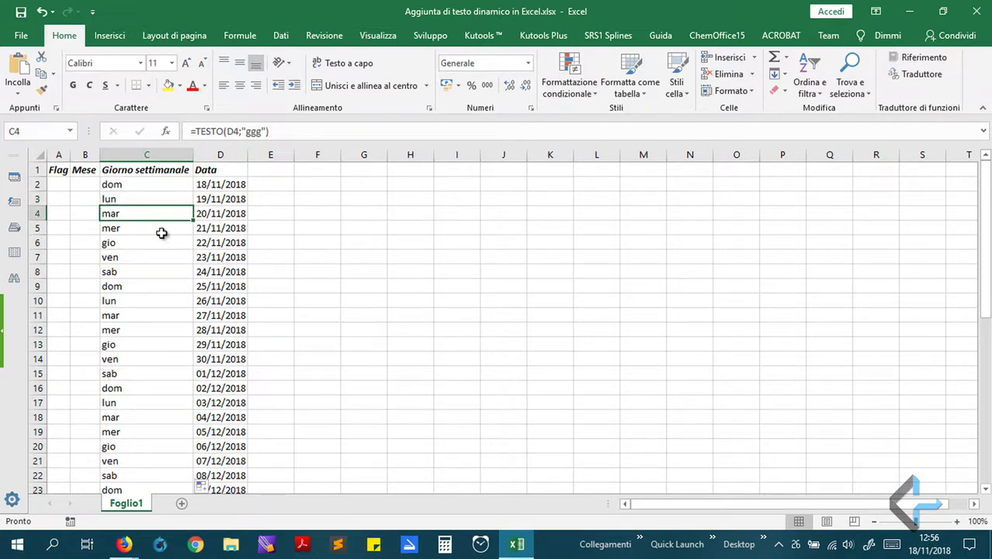
click(89, 184)
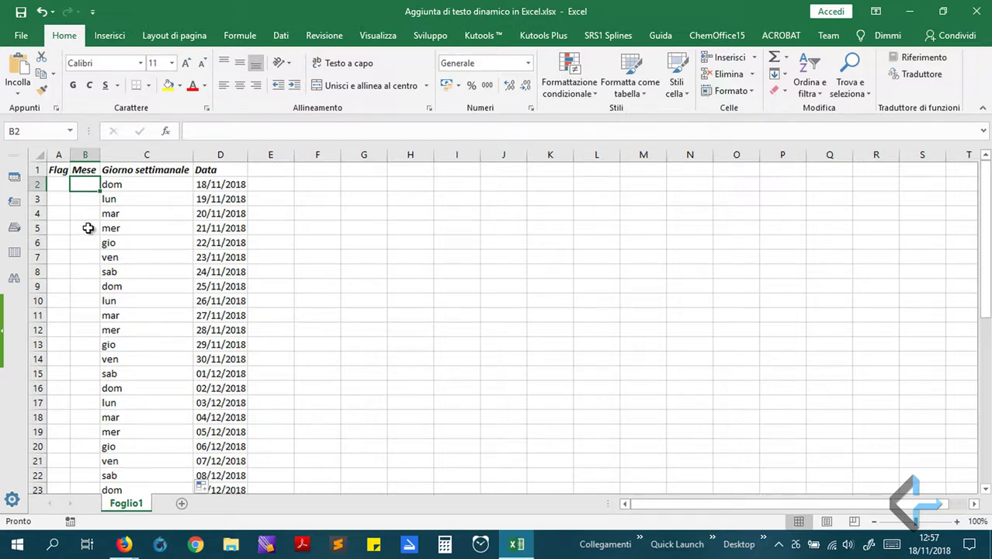
click(205, 376)
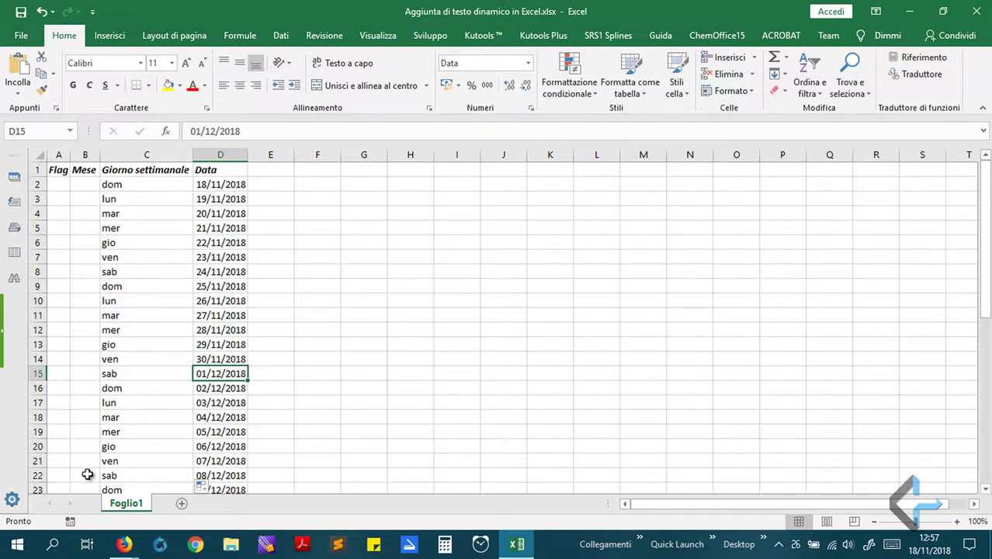
click(78, 187)
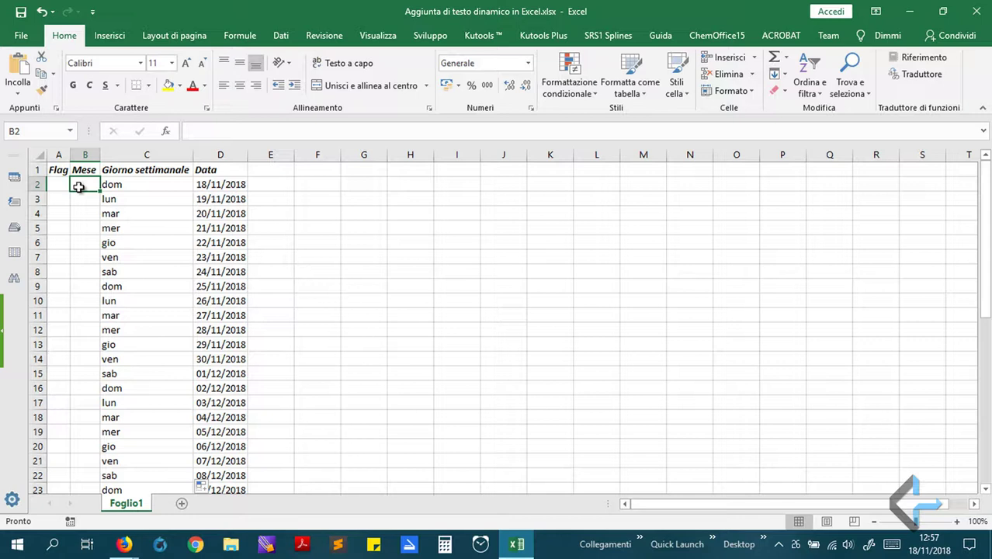
click(185, 131)
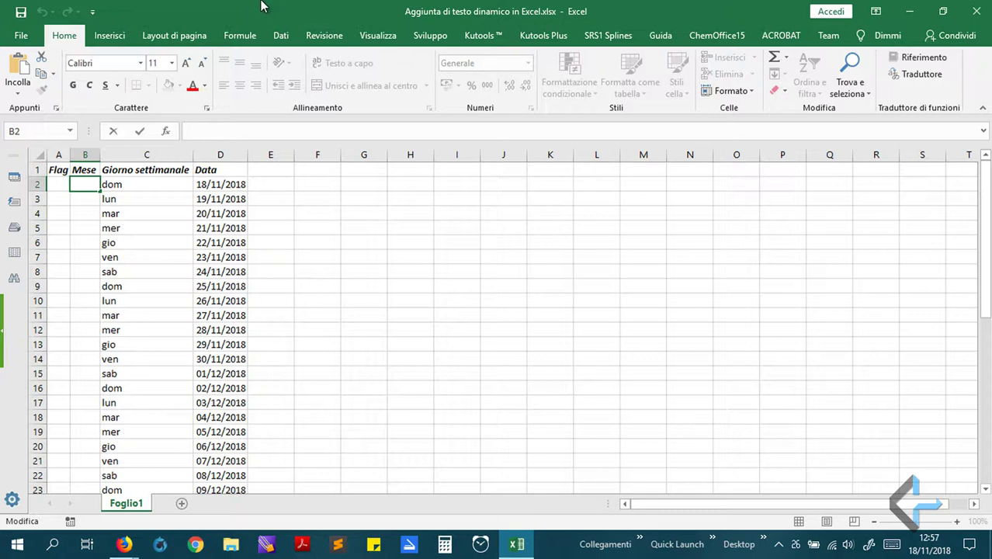
click(218, 184)
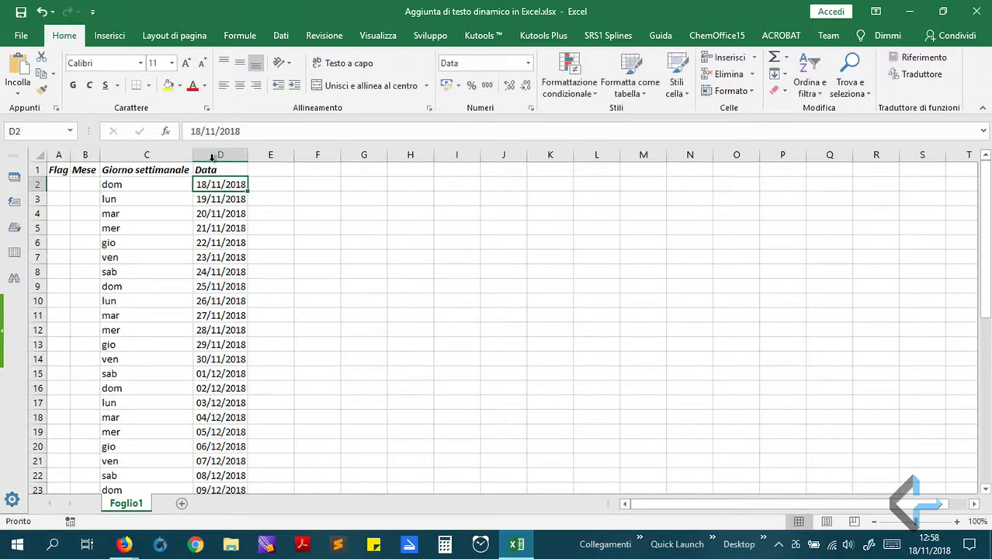
click(177, 187)
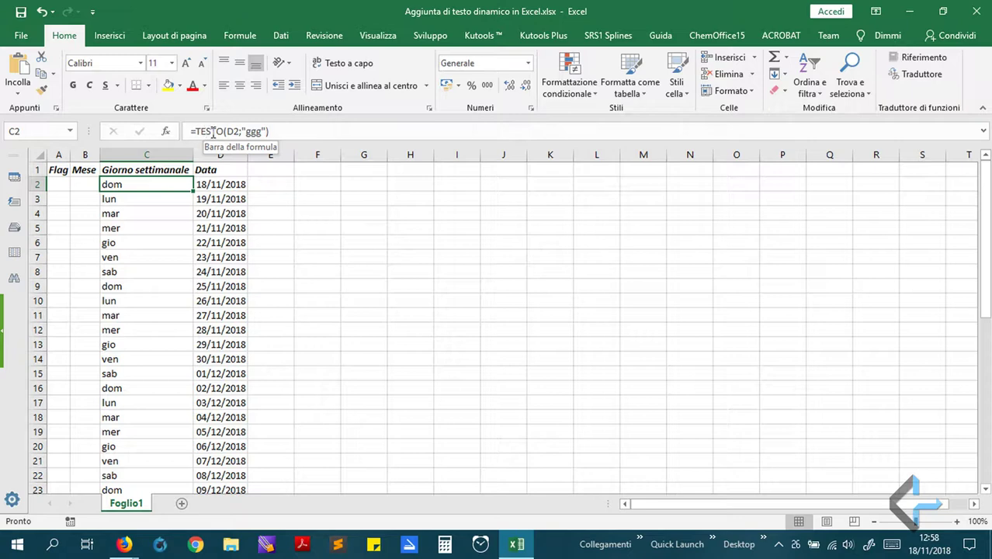
Switch to Firefox, look up the English name of the TESTO function in the Excel functions list, and return to Excel
click(128, 545)
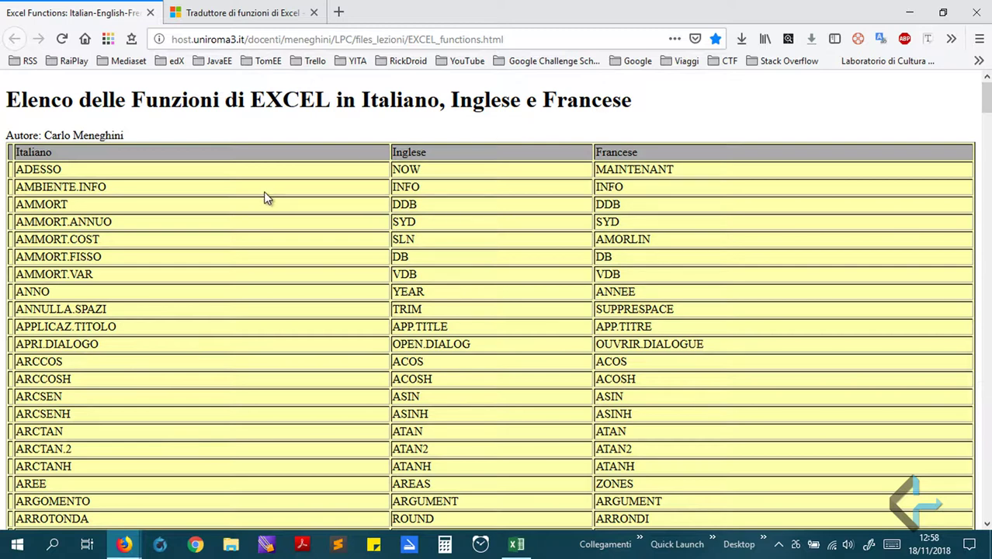
key(ctrl+f)
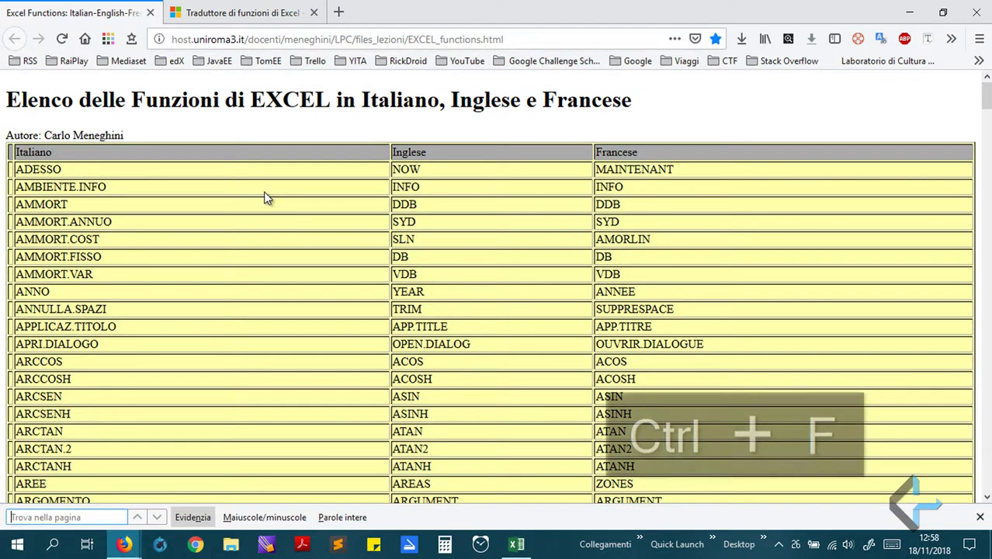
text(testo)
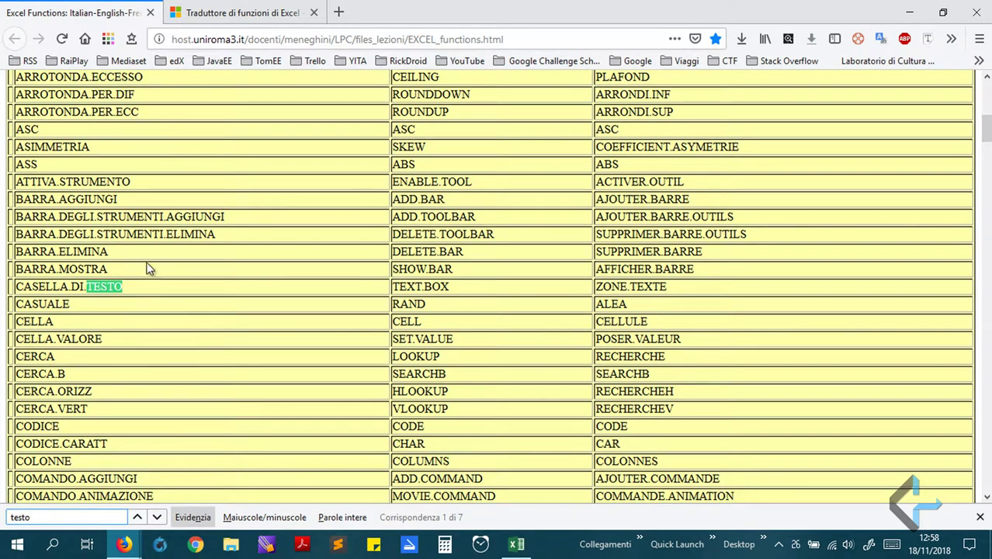
click(157, 517)
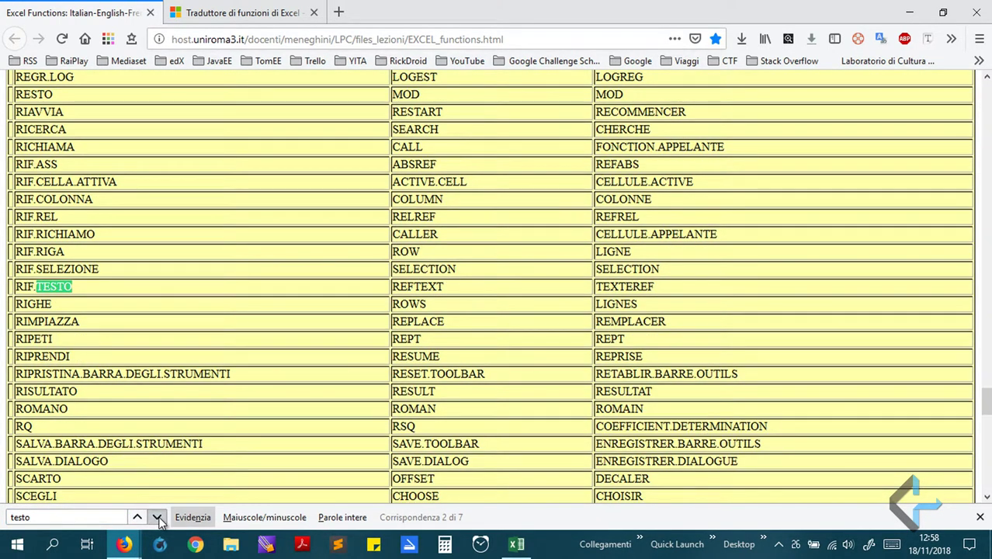
click(157, 518)
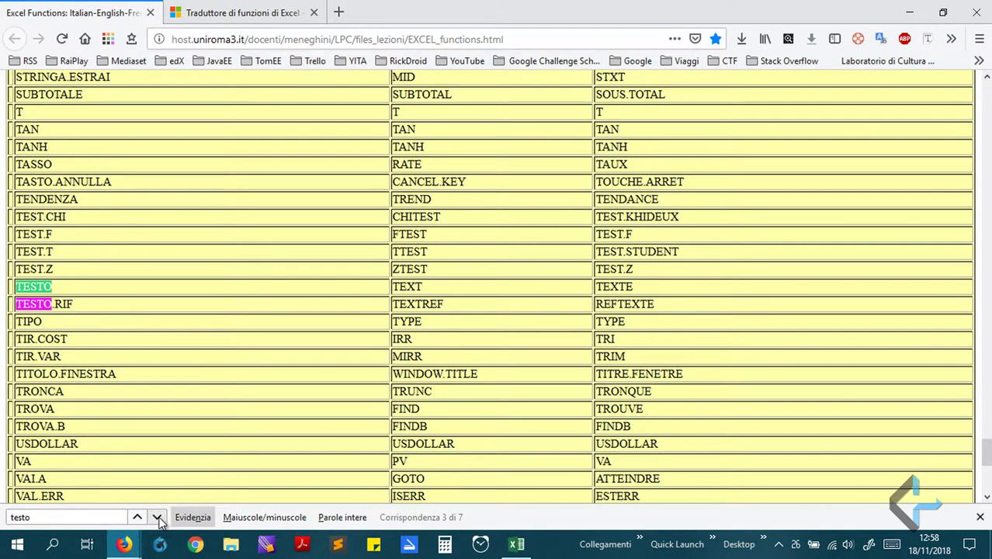
double_click(48, 286)
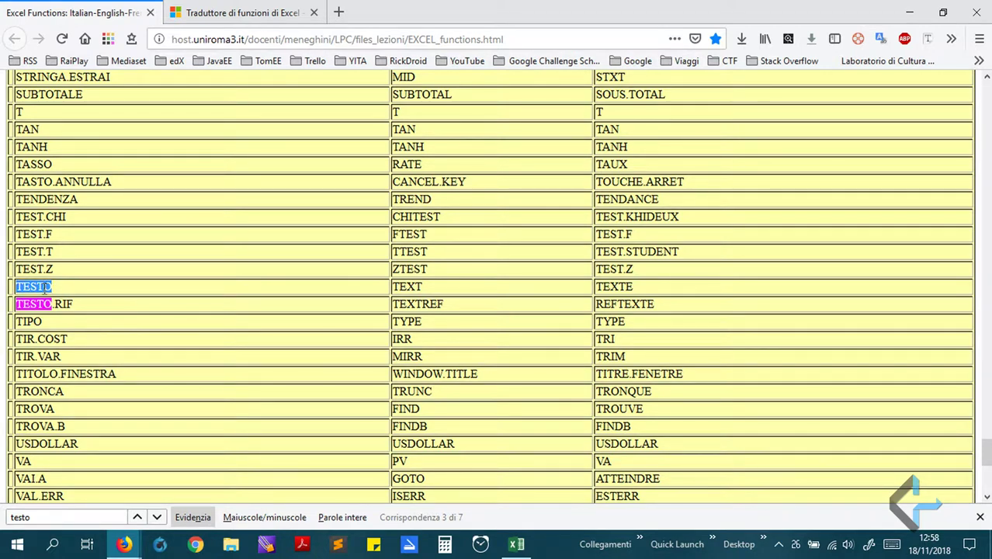
double_click(407, 286)
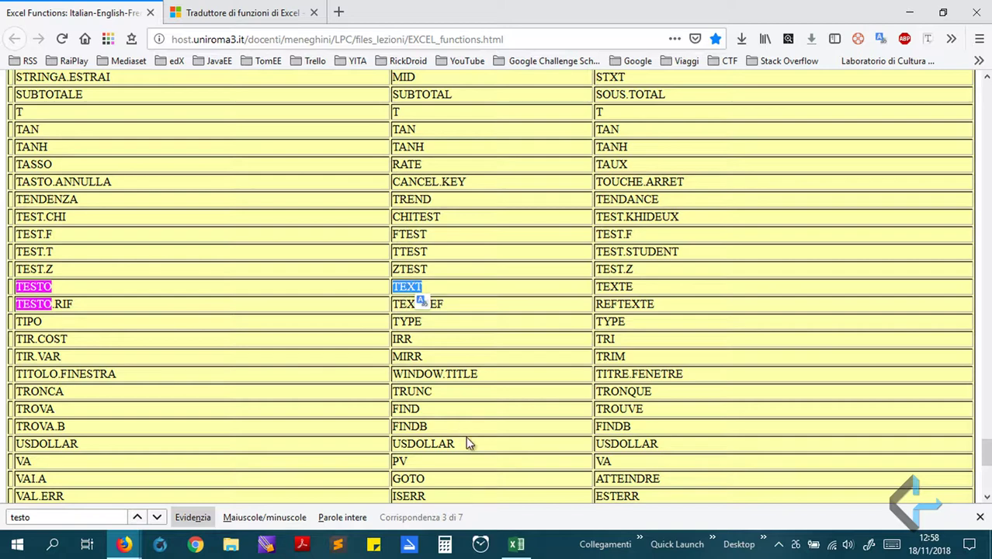
click(516, 543)
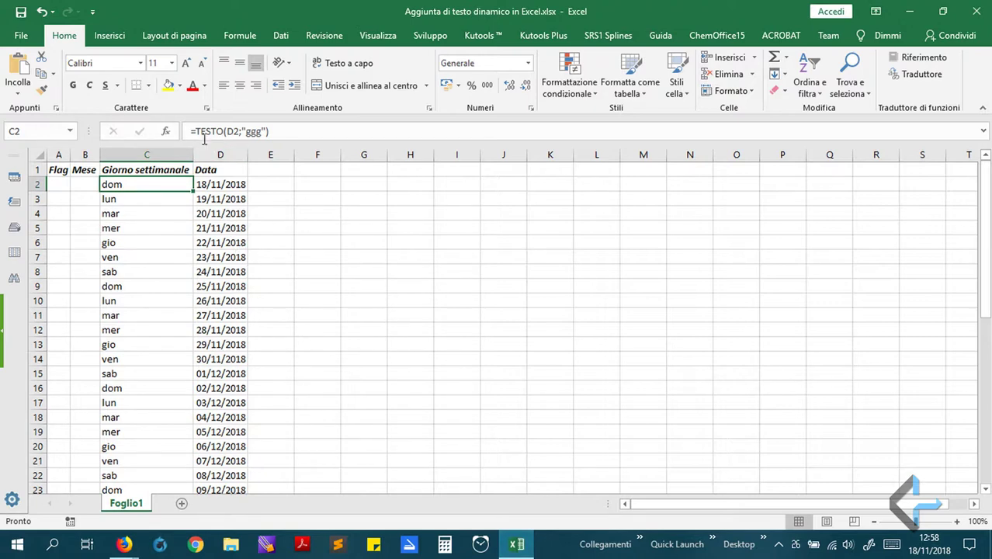
Switch to the browser, view the Microsoft support article on Traduttore di funzioni di Excel, and return to Excel
key(alt+Tab)
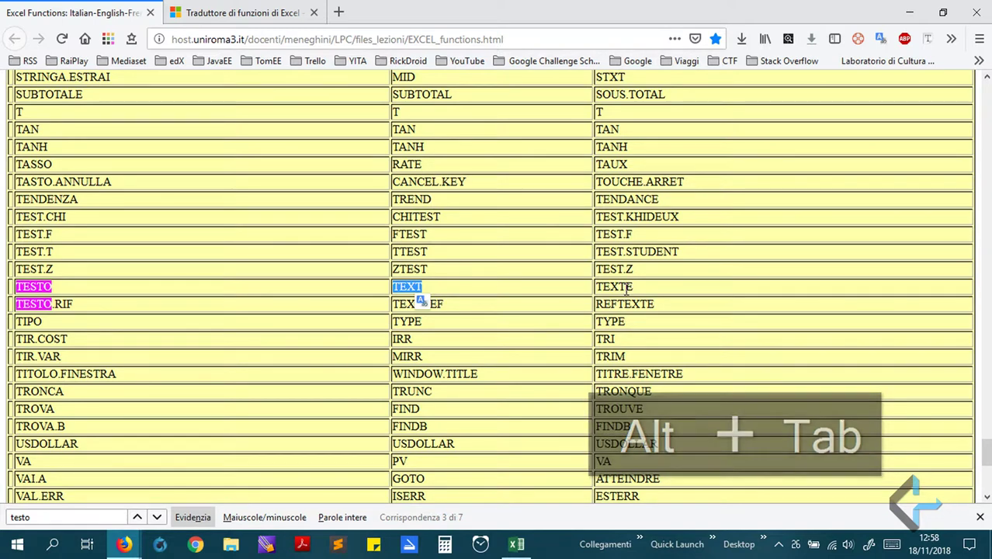
click(243, 14)
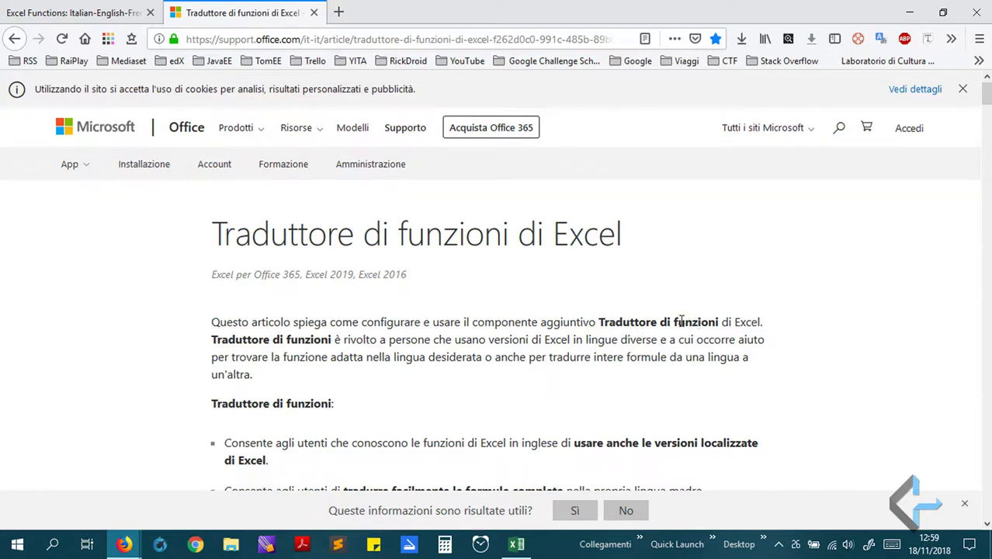
scroll(666, 320, down, 2)
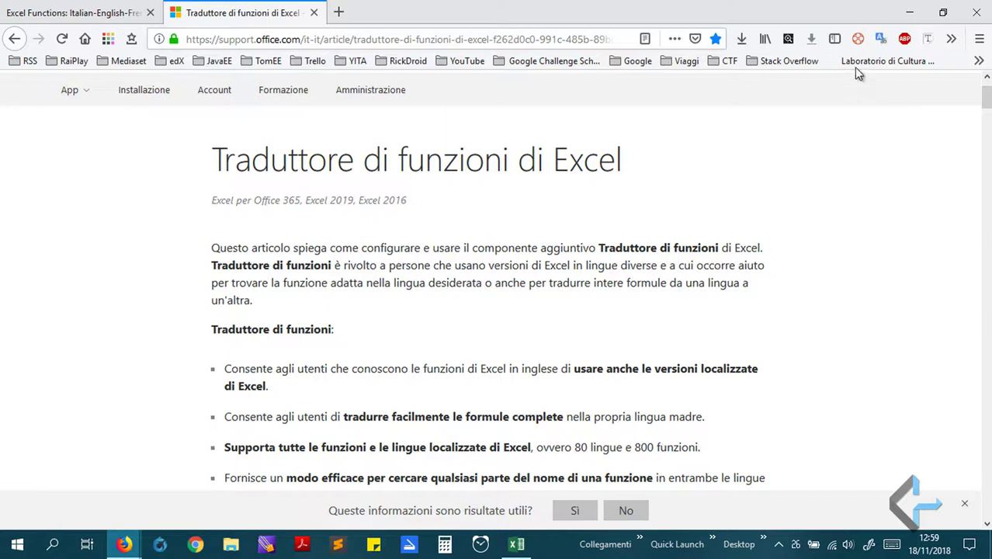
click(910, 13)
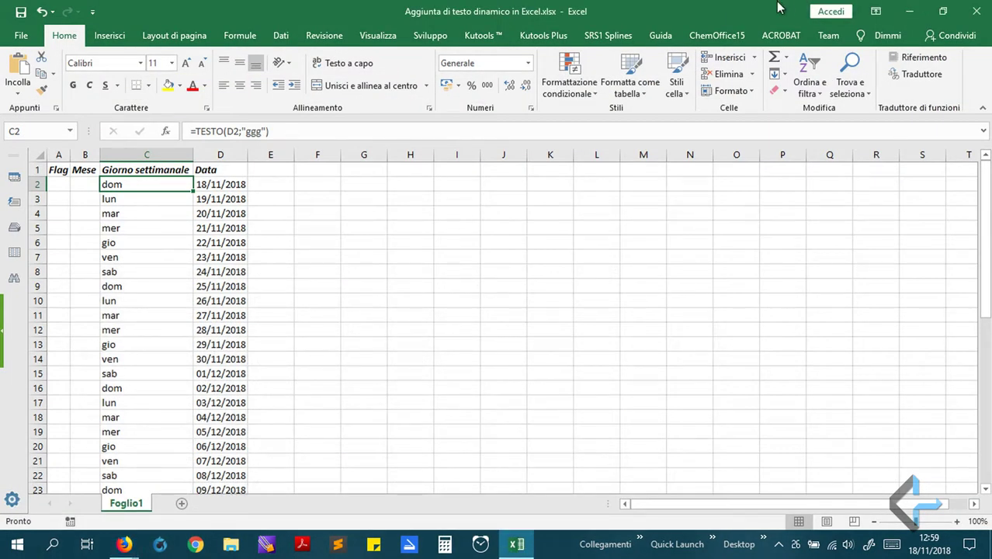
Search the Produttività category of the Office add-in store for "function" to locate Functions Translator, and close the store
click(110, 36)
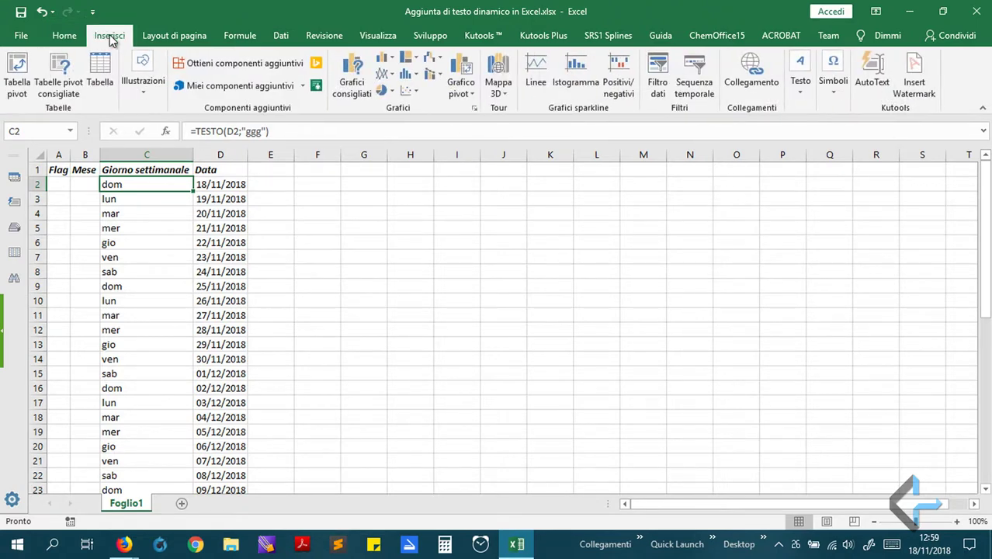
click(225, 68)
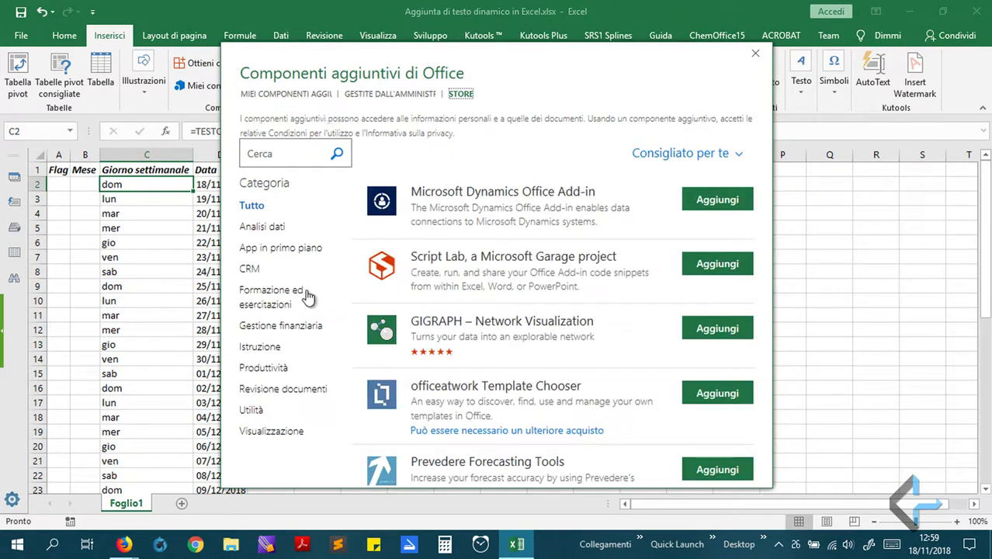
click(266, 370)
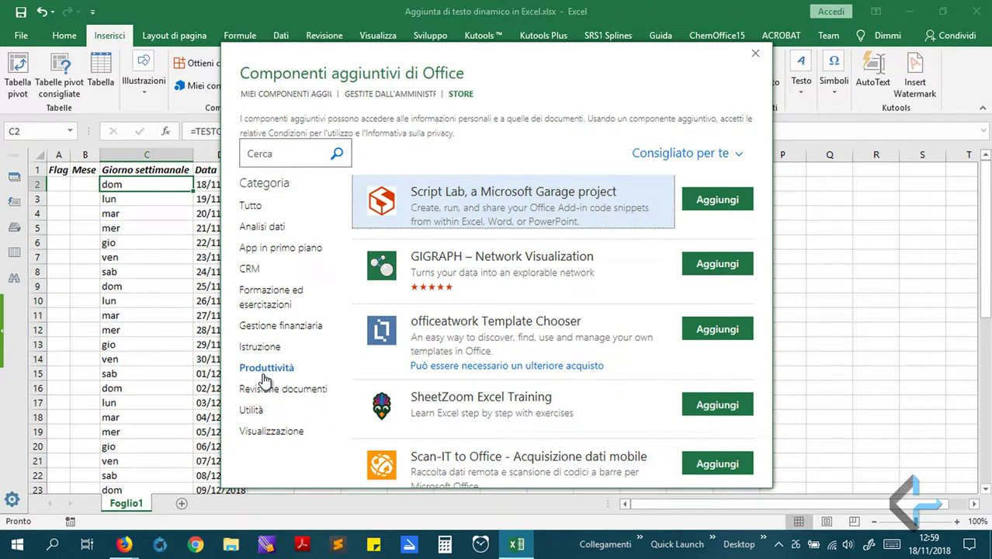
click(296, 158)
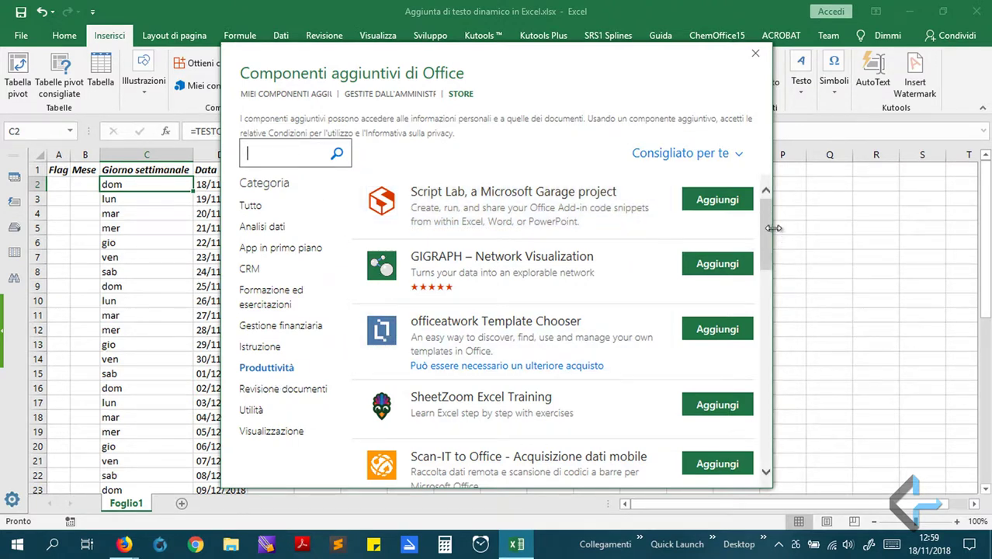
scroll(767, 246, down, 1)
click(296, 155)
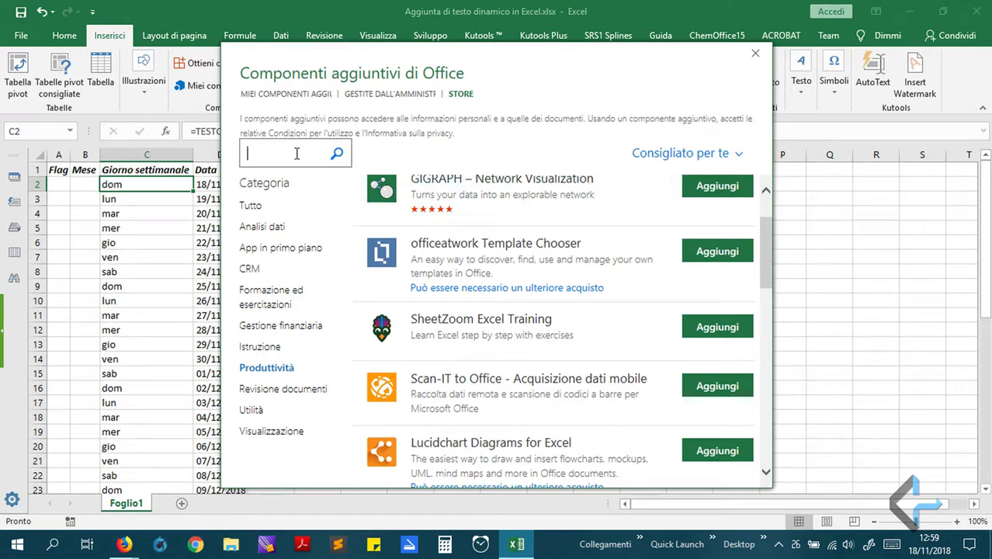
text(function)
key(Return)
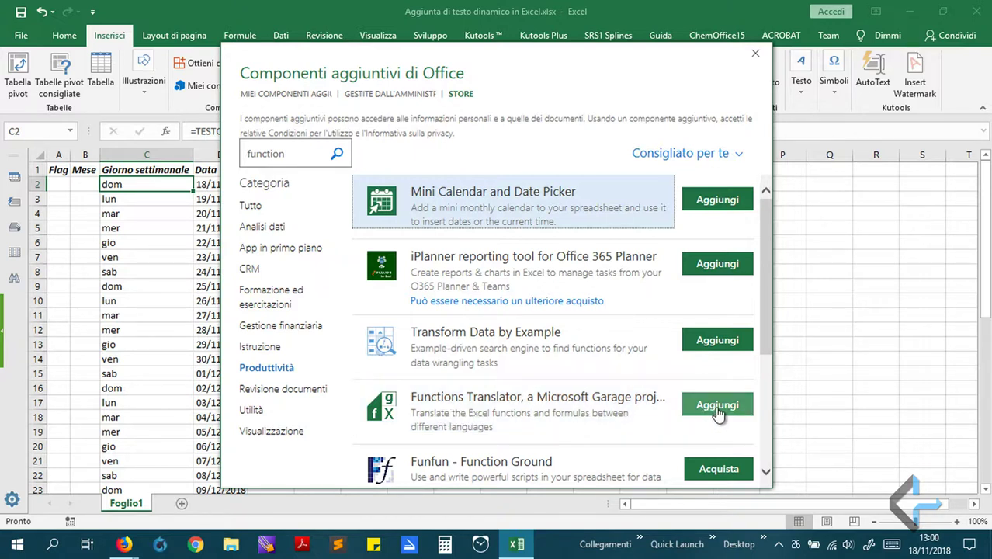
click(755, 52)
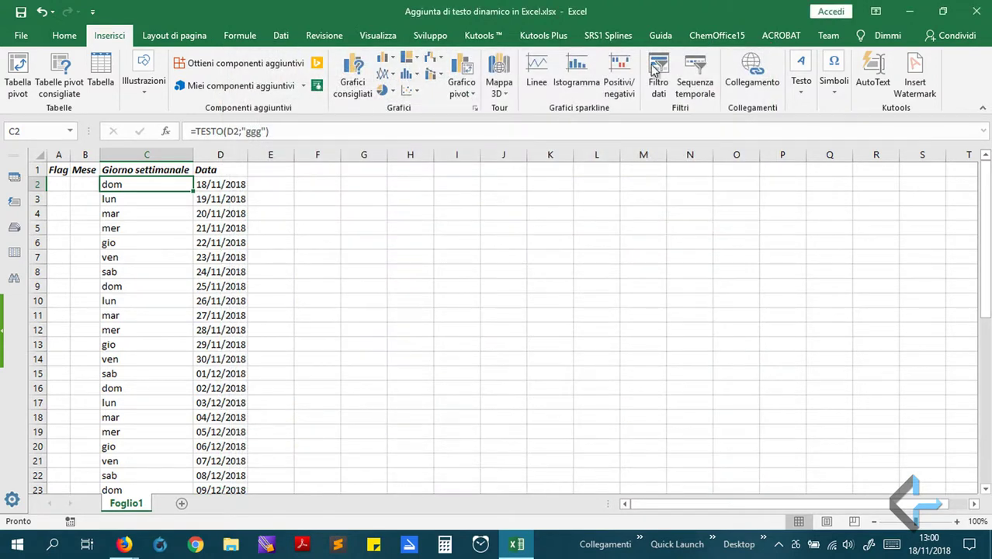
View the list of personal Office add-ins, close it, and bring up the Traduttore di funzioni commands
click(304, 85)
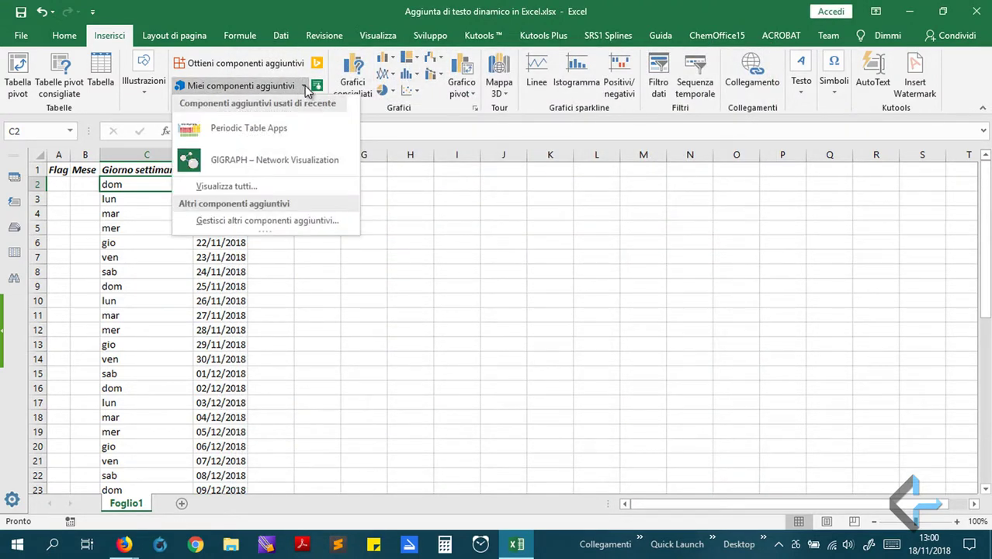
click(226, 90)
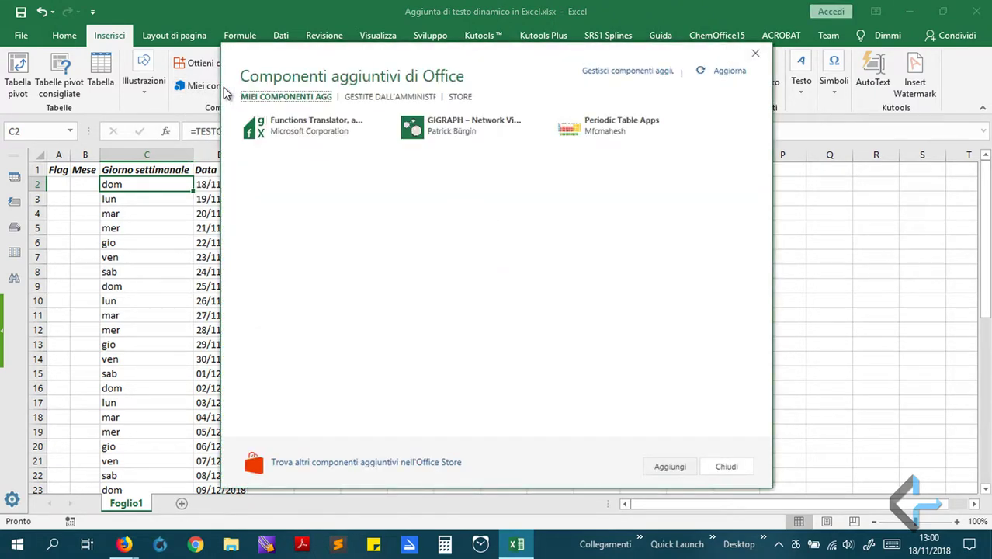
click(756, 53)
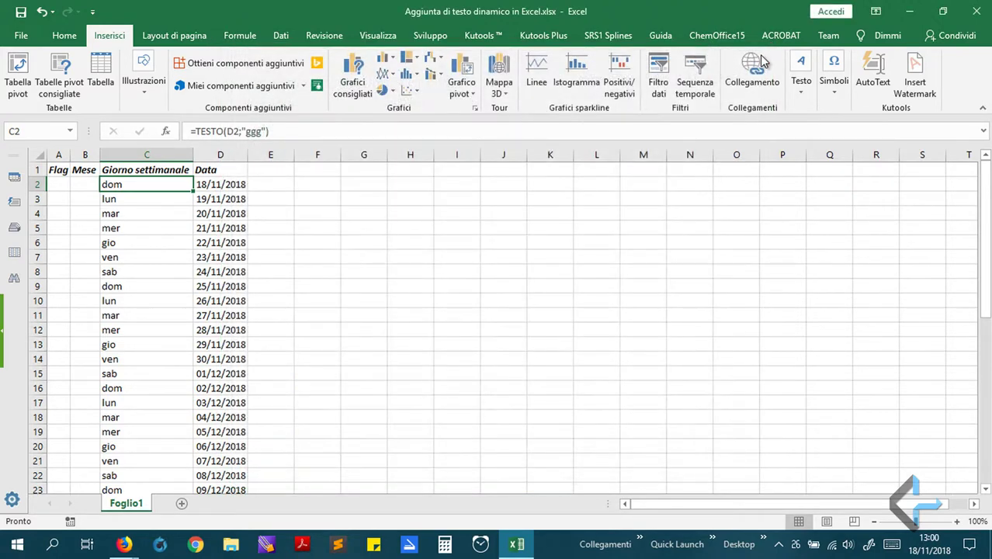
click(62, 40)
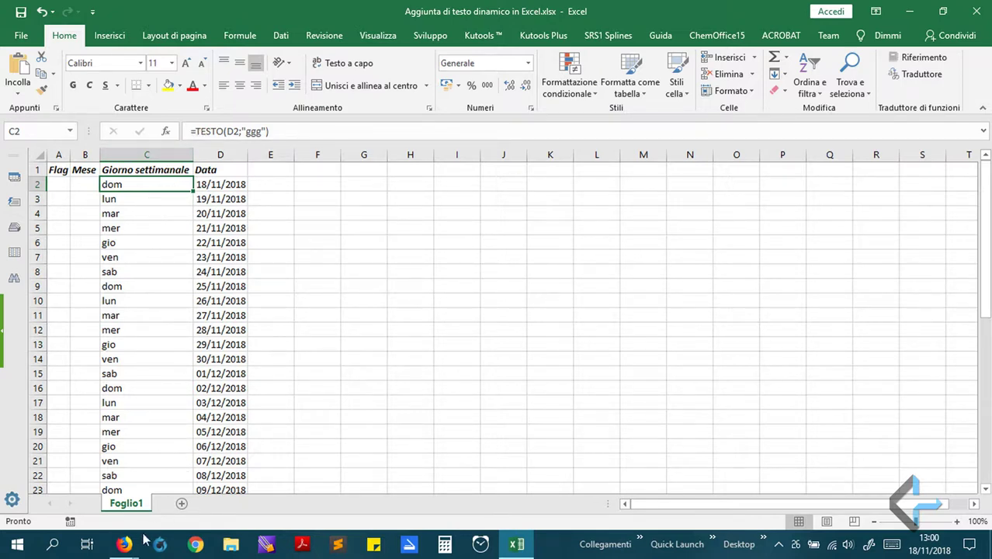
mouse_move(133, 550)
Begin an SE formula in Mese cell B2 with TESTO on date D2 as the start of its test
click(87, 185)
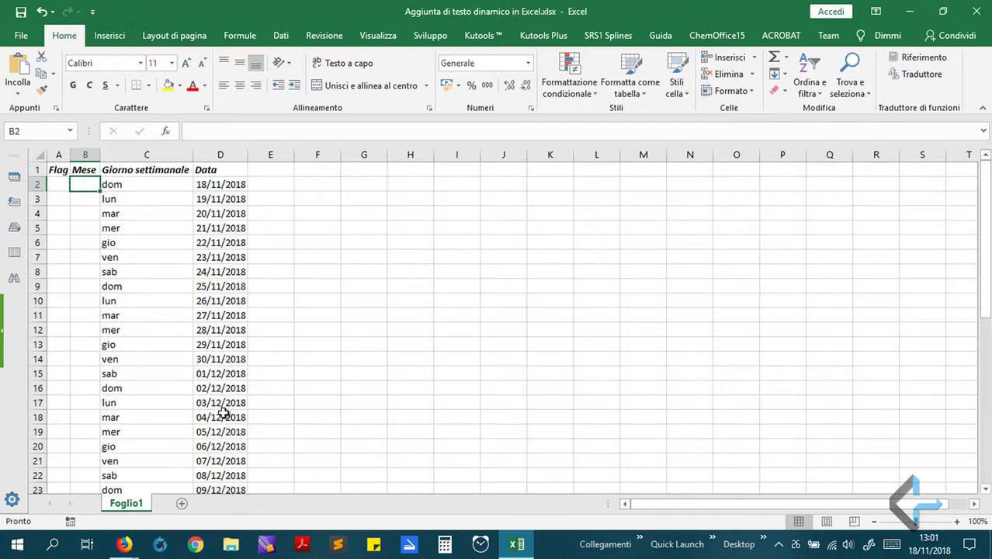
click(225, 374)
click(88, 375)
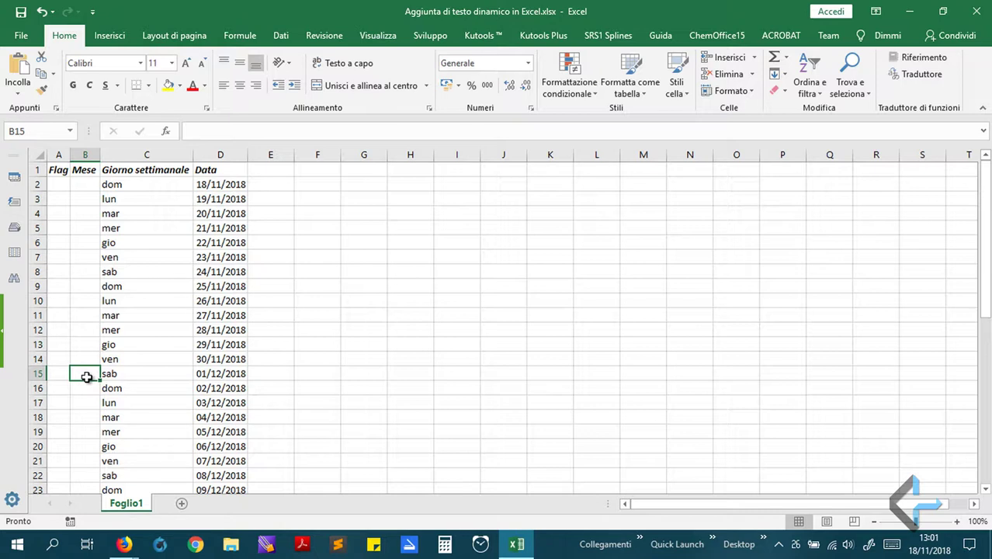
click(79, 183)
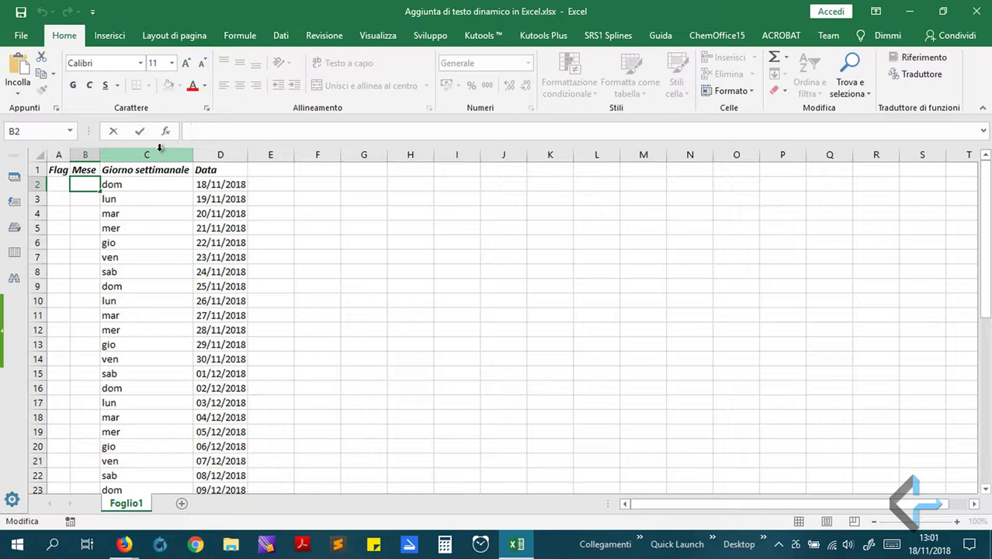
text(=se)
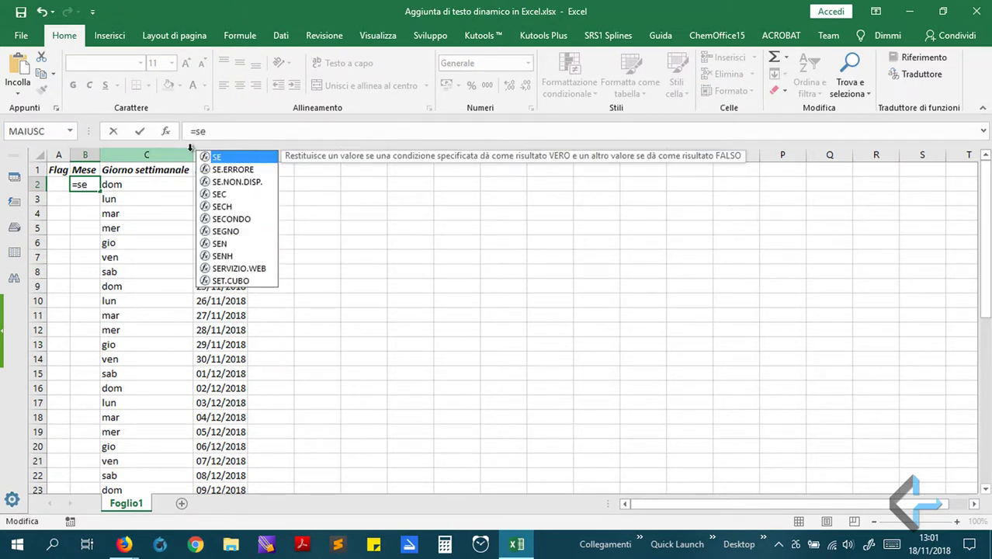
double_click(208, 159)
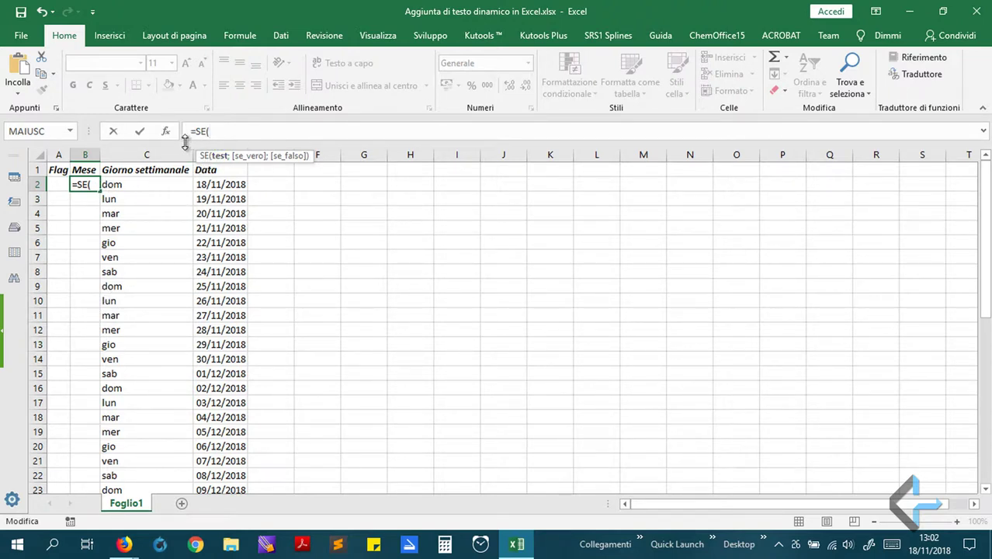
text(tes)
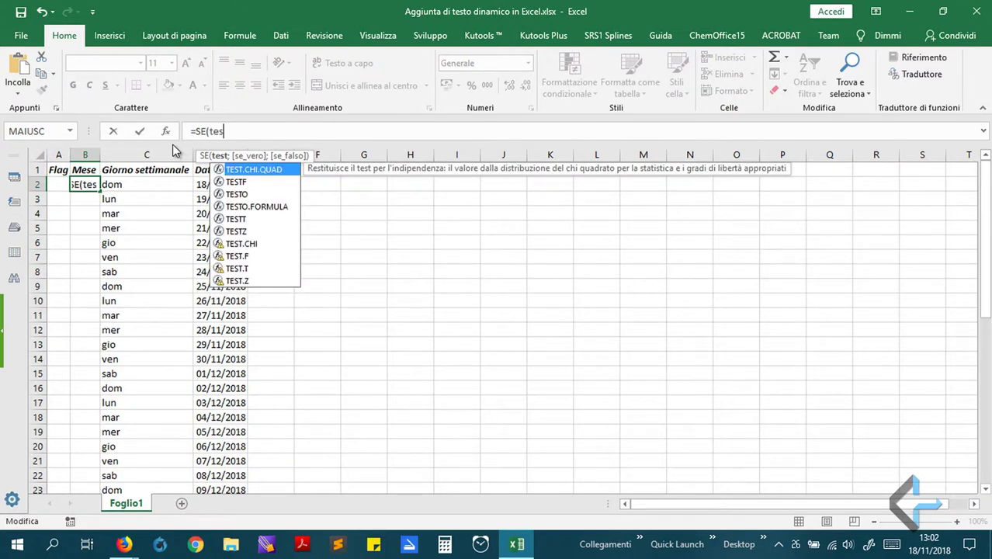
double_click(220, 194)
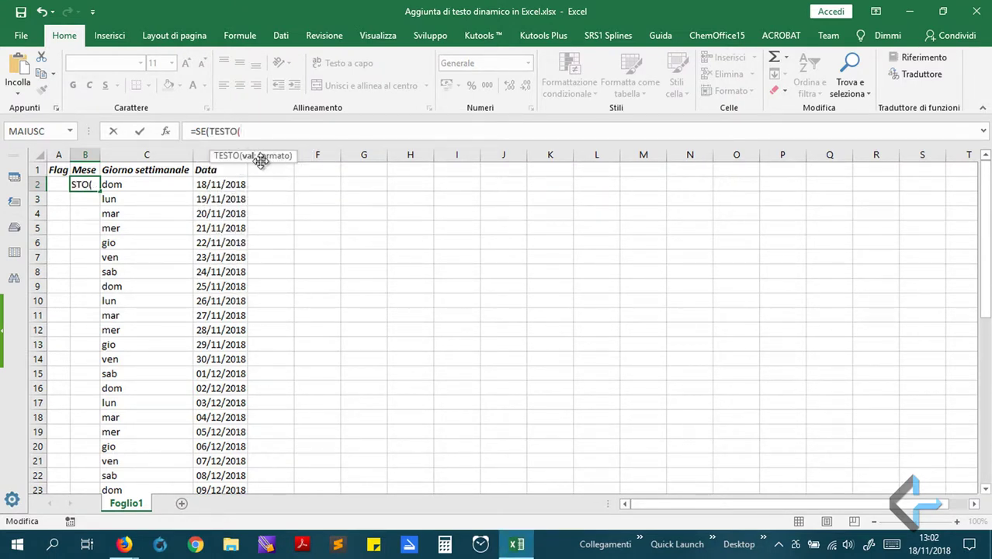
click(216, 186)
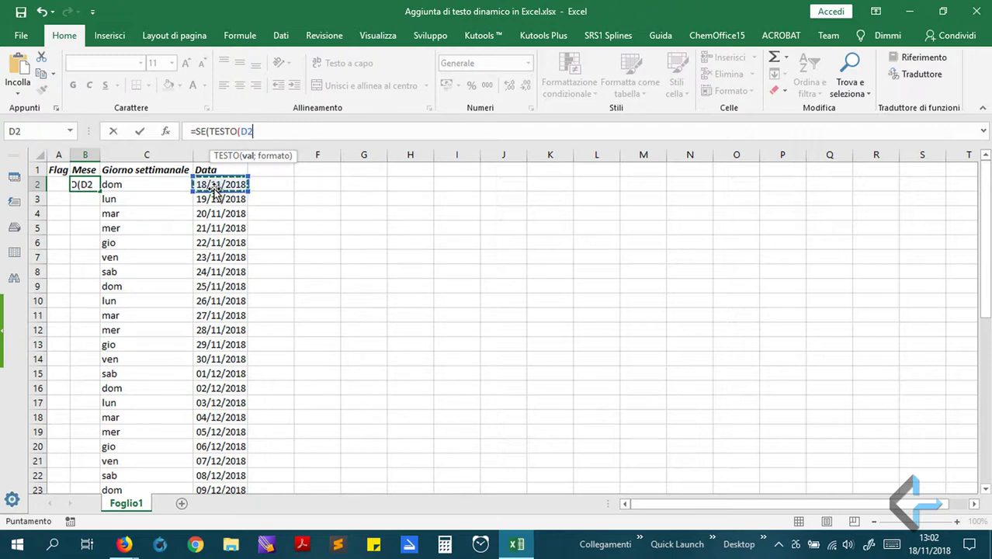
text(;)
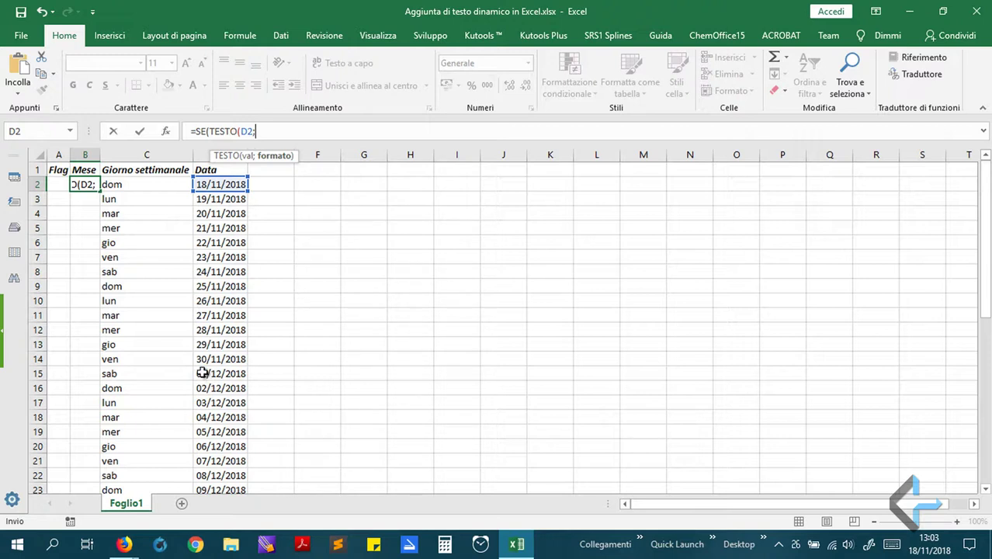
Complete the SE test in B2 with the format "gg" and compare the result with "01"
text("")
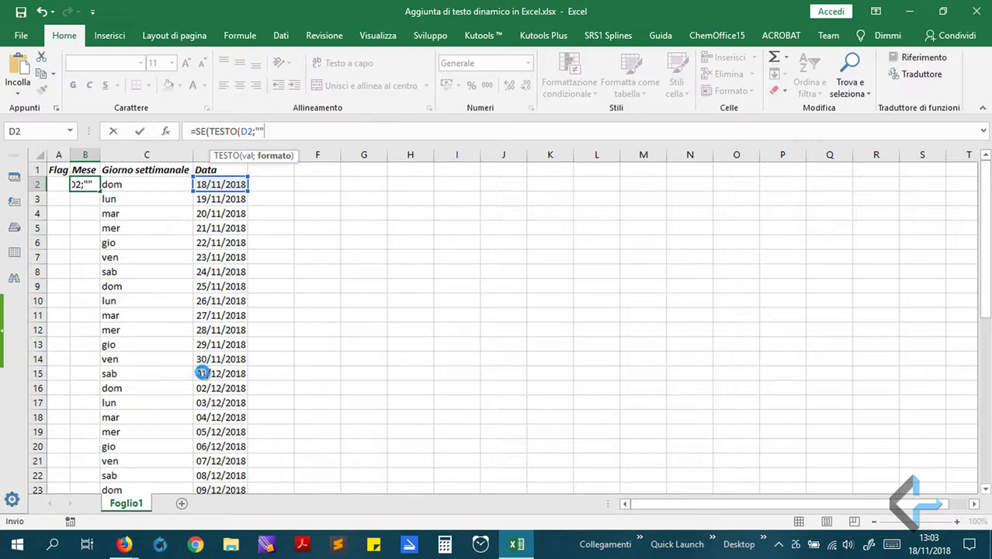
key(Return)
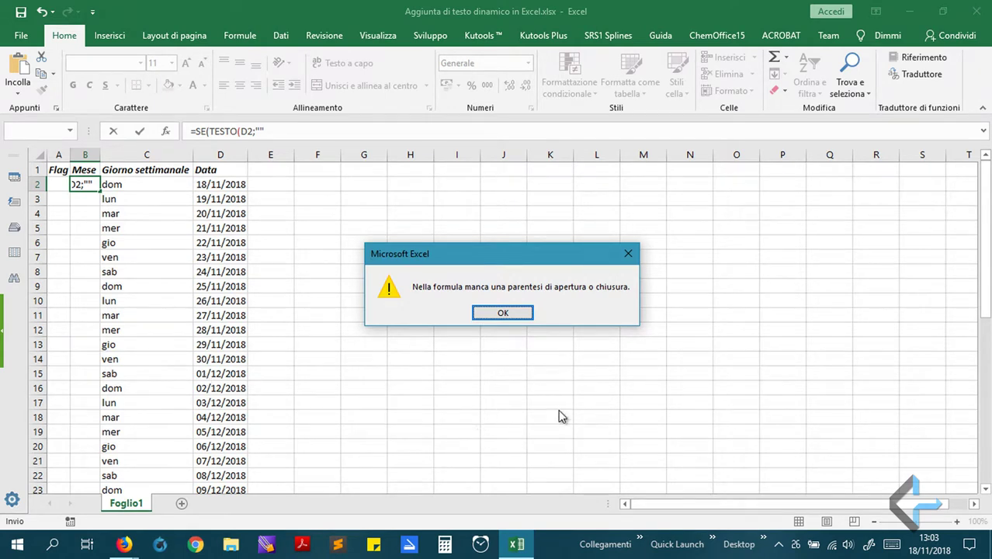
click(527, 313)
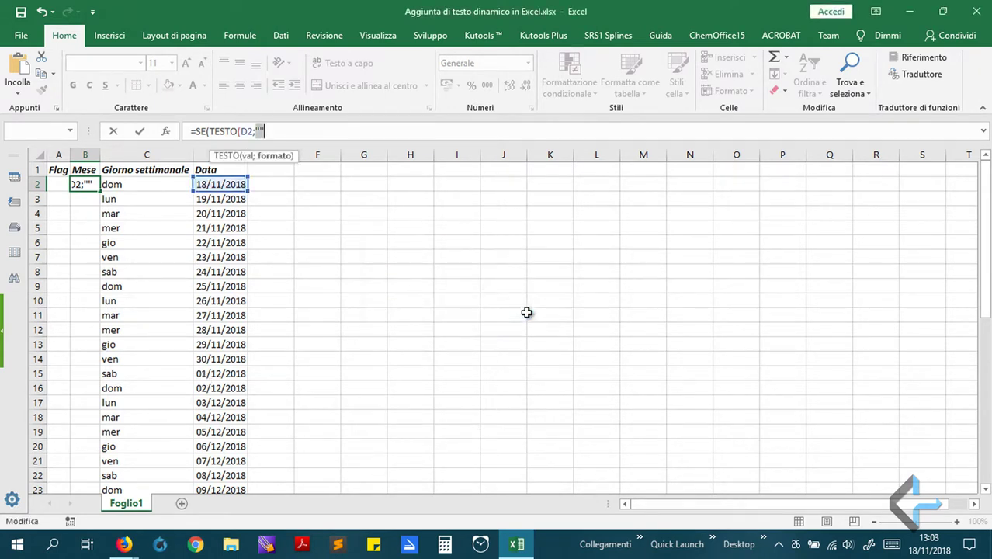
click(268, 131)
text(gg)
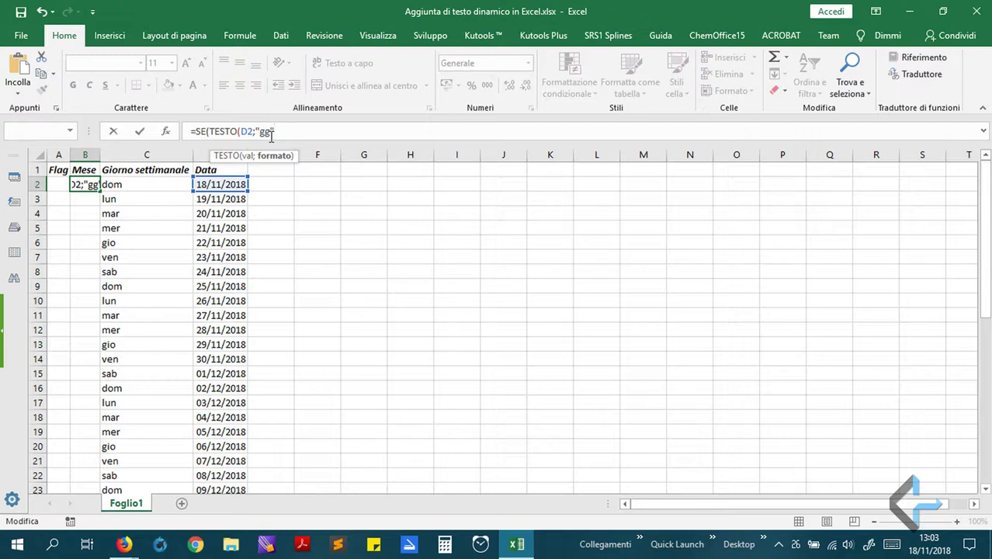
text()=)
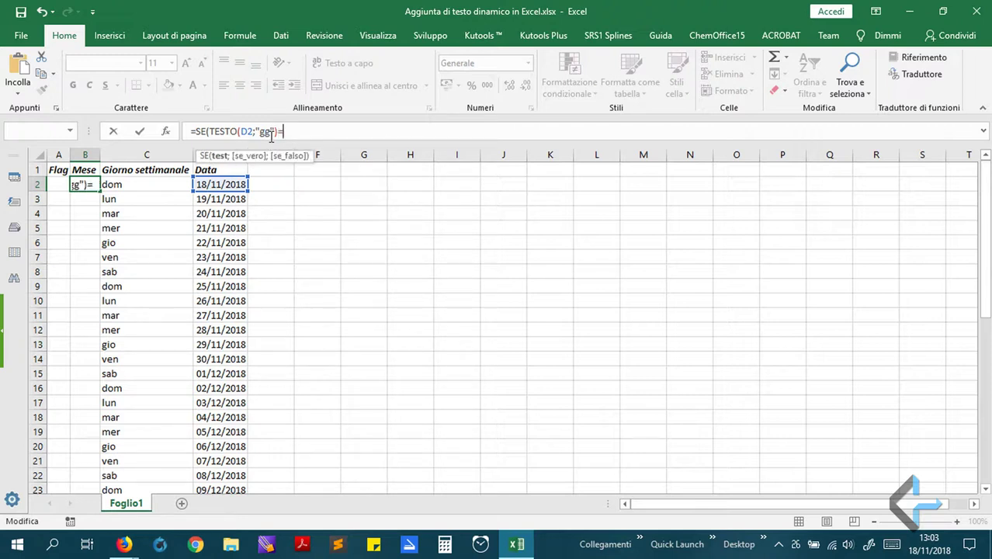
text("")
key(Left)
text(01)
key(Right)
text(;)
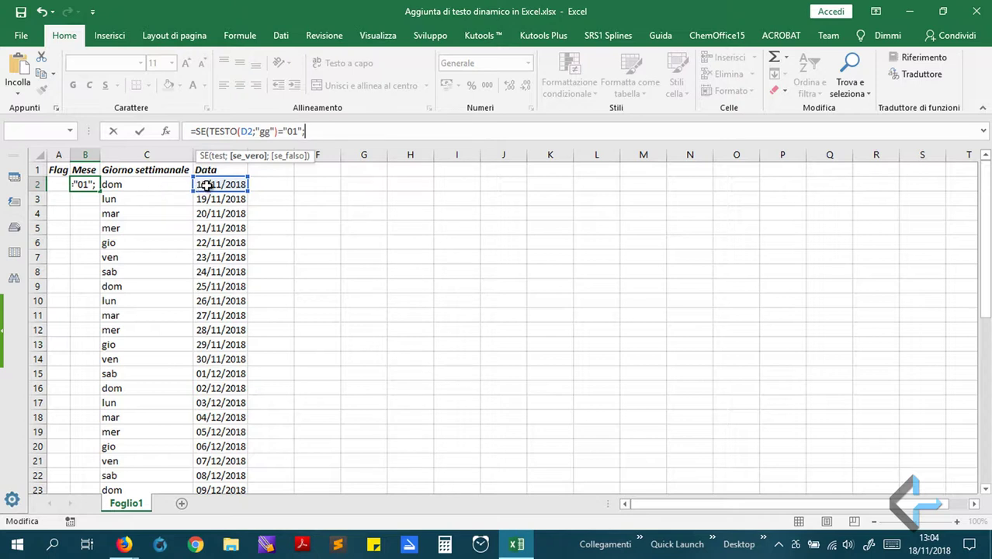
Set the SE formula's value if true to TESTO(D2;"mmmm")
text(test)
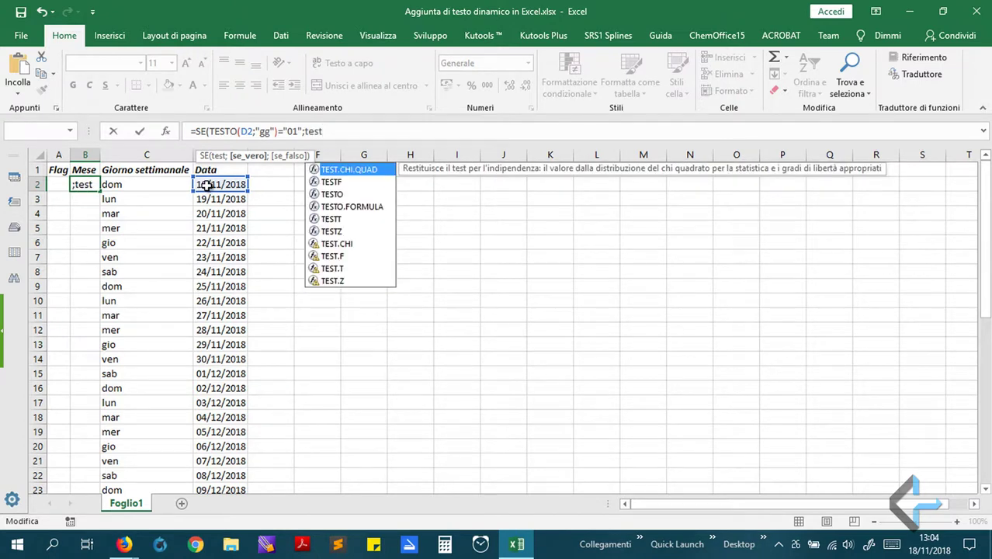
double_click(317, 194)
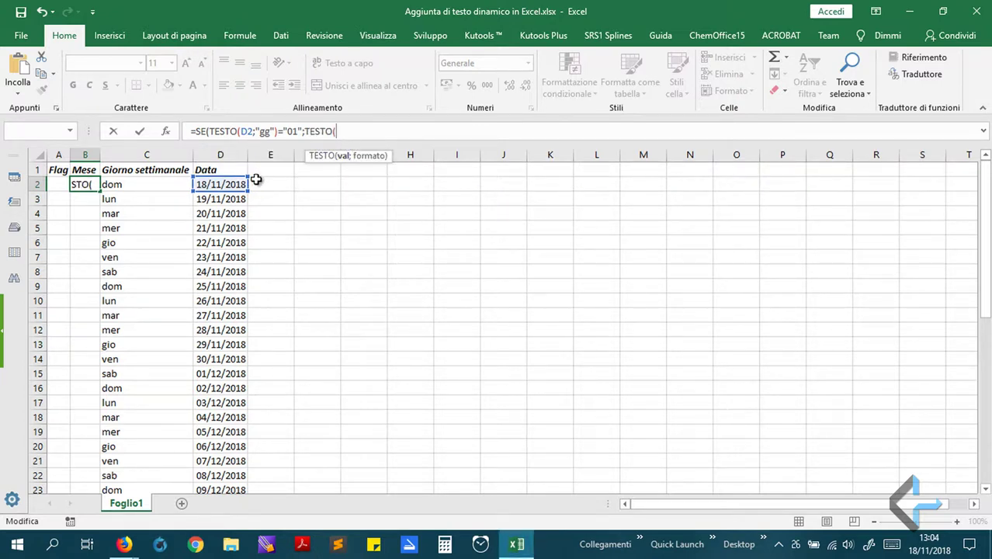
click(233, 183)
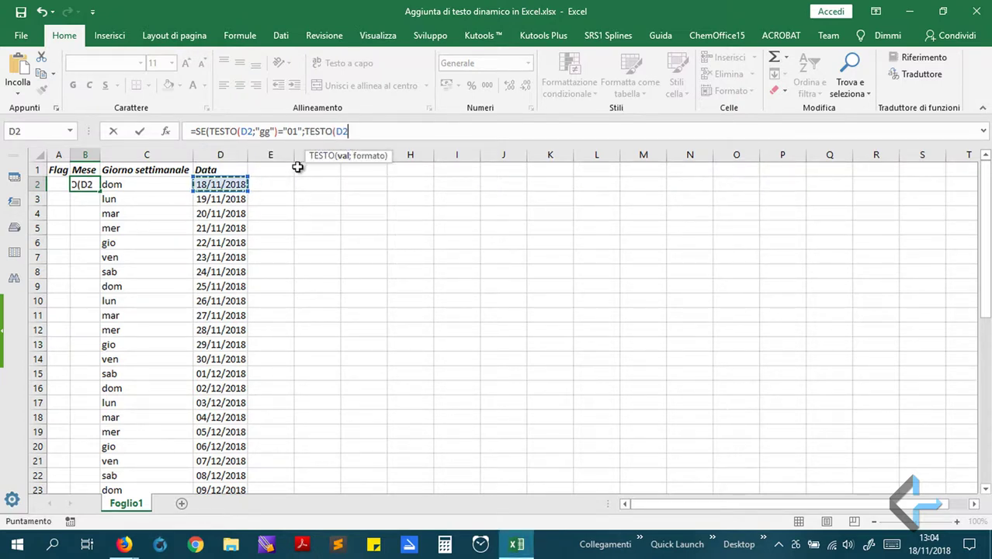
text(;)
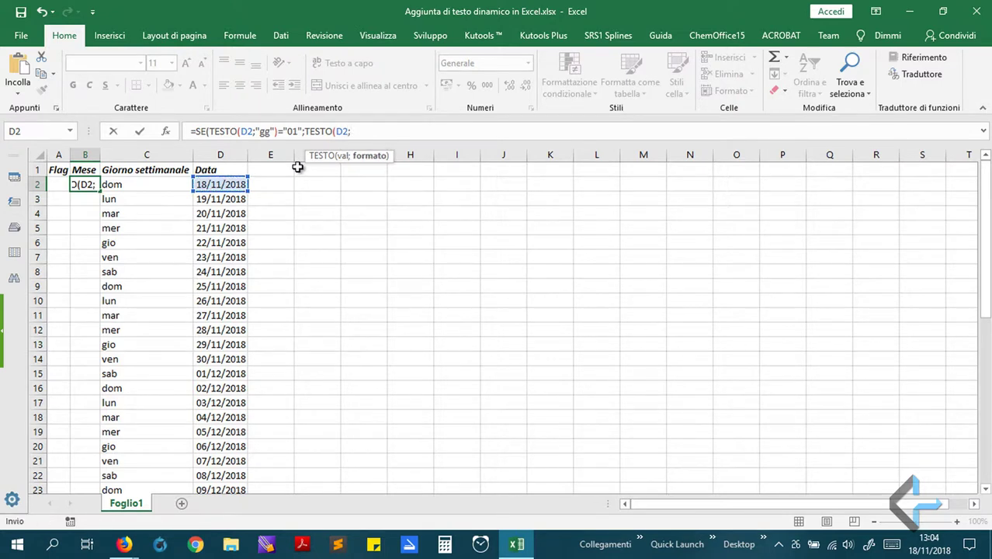
text("")
key(Return)
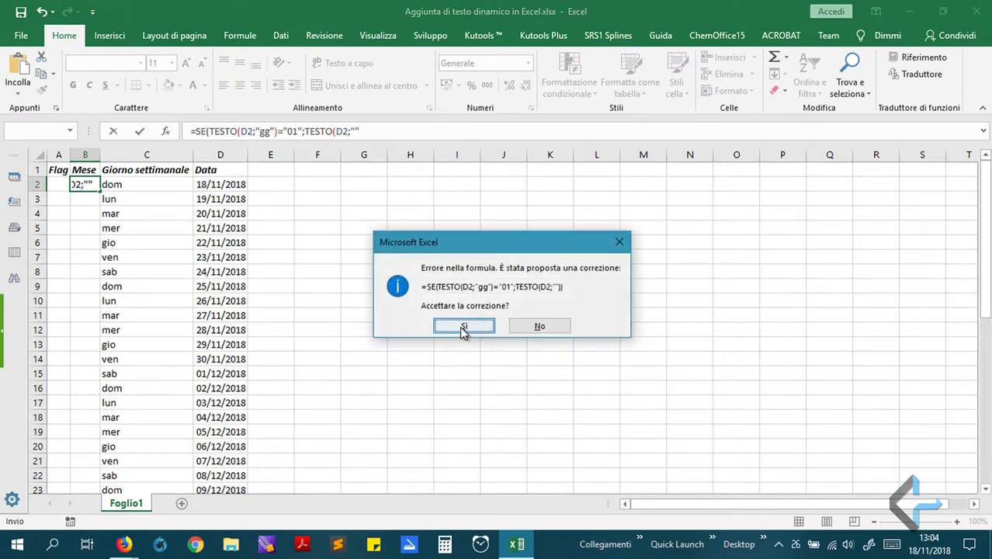
click(523, 324)
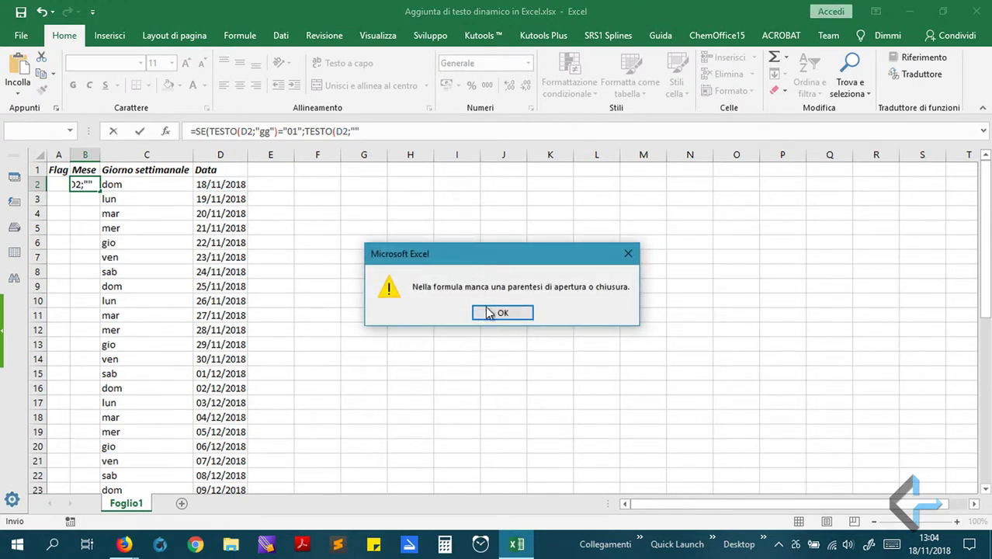
click(491, 319)
key(End)
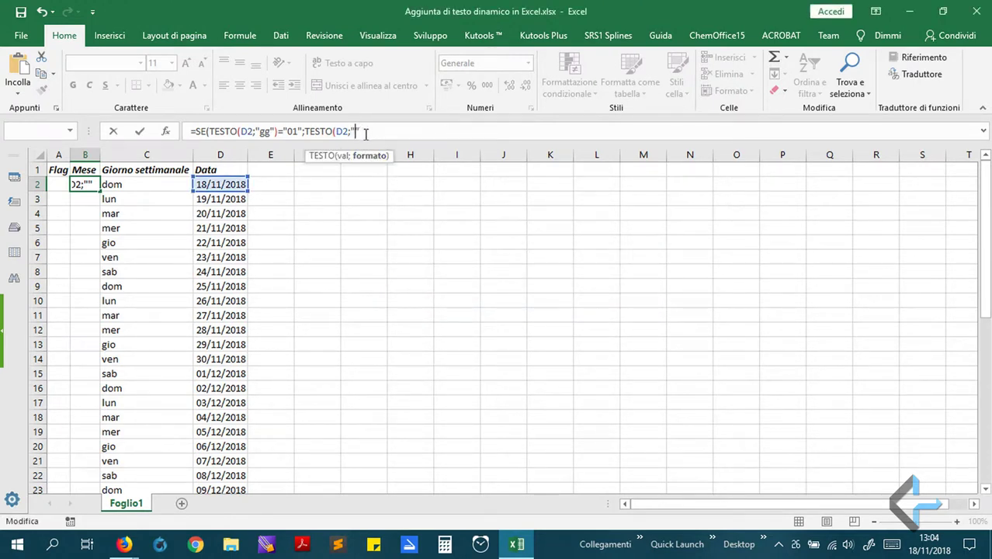
text(mmmm)
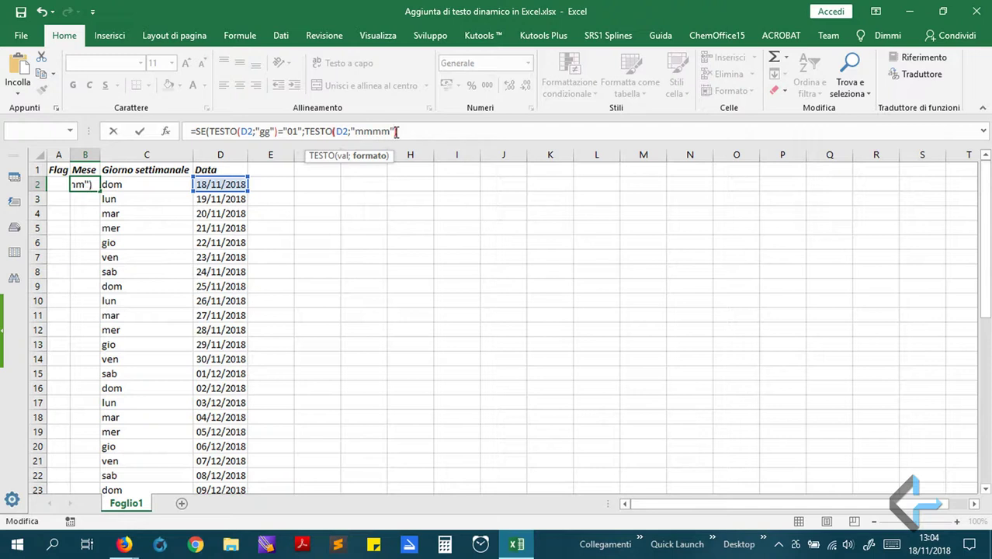
text())
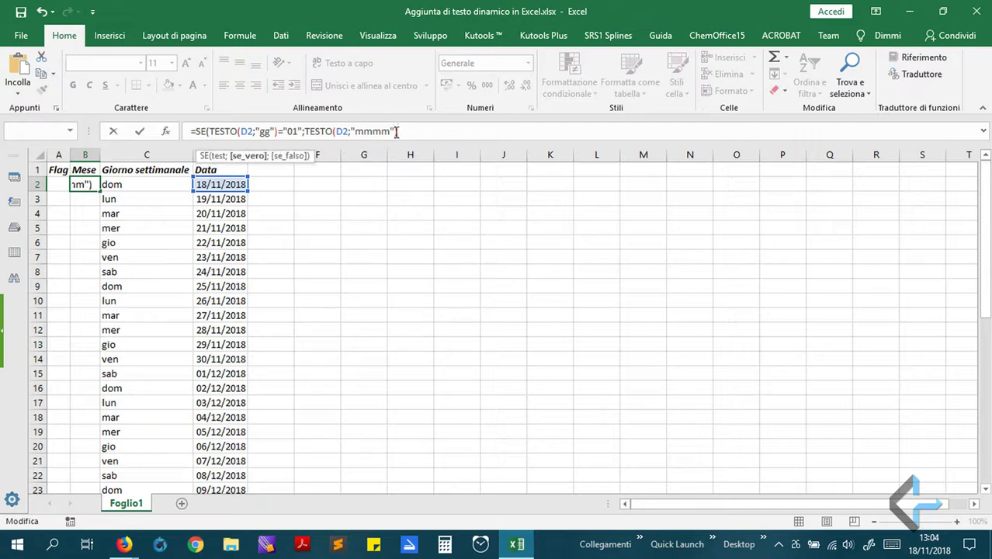
Set the SE formula's value if false to empty text "" and enter the formula in B2
text(;"")
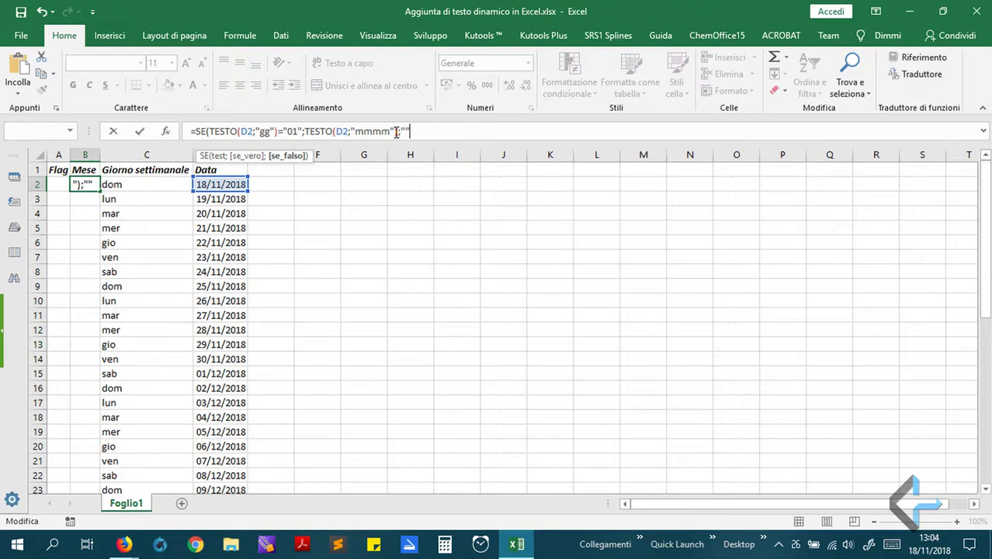
text())
key(Return)
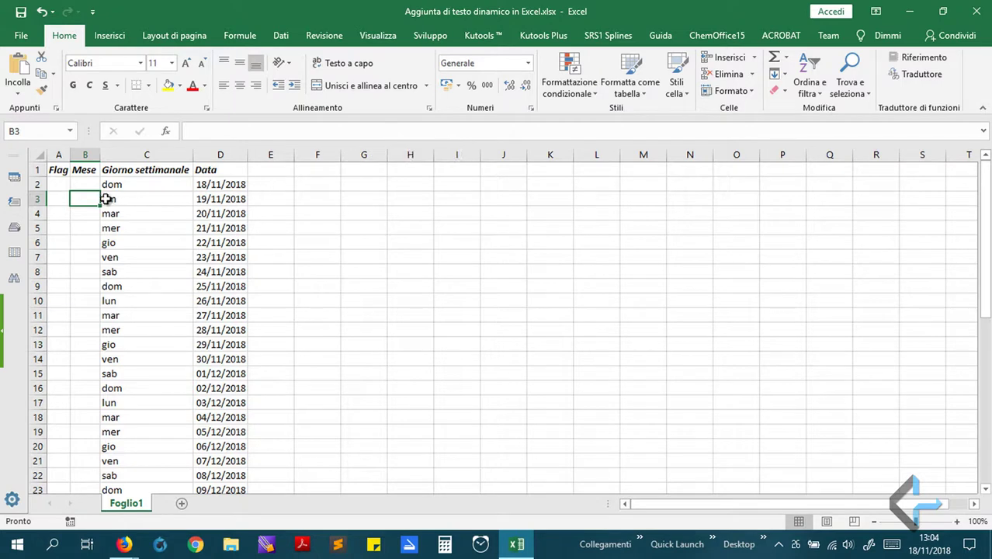
Fill the month formula from B2 down the Mese column to B45
click(84, 184)
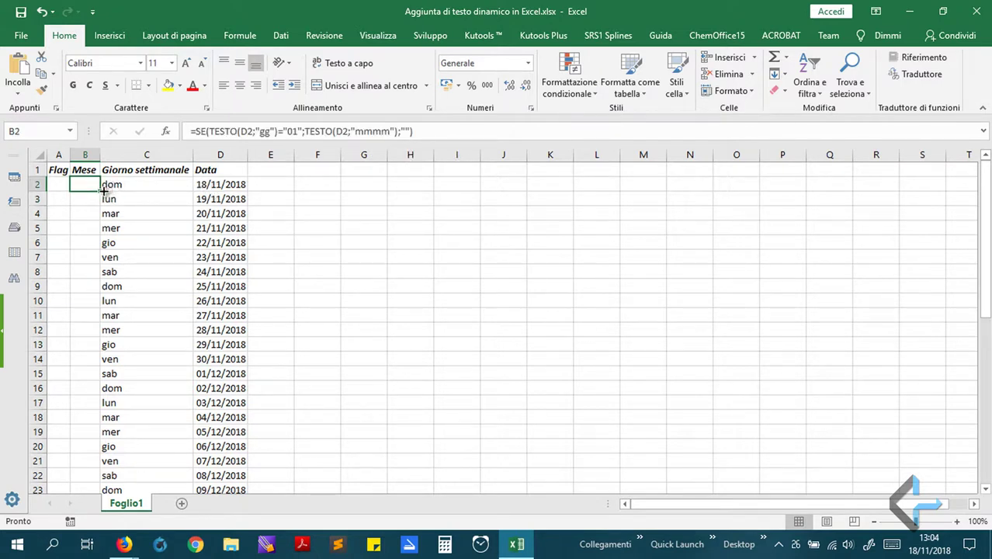
drag(98, 191, 75, 448)
scroll(138, 436, up, 5)
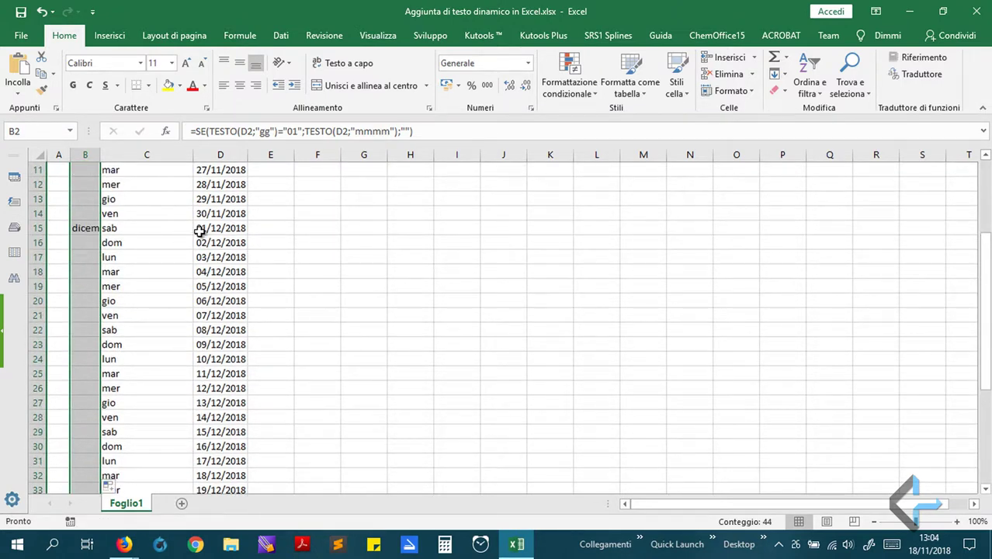
AutoFit the column widths of the whole sheet and check the month formula in B15
click(39, 155)
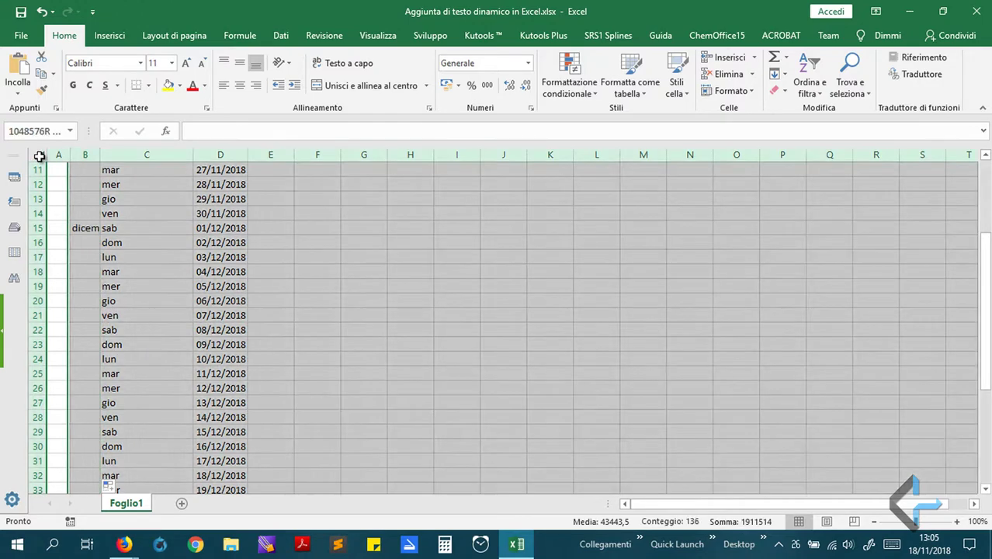
click(747, 90)
click(750, 183)
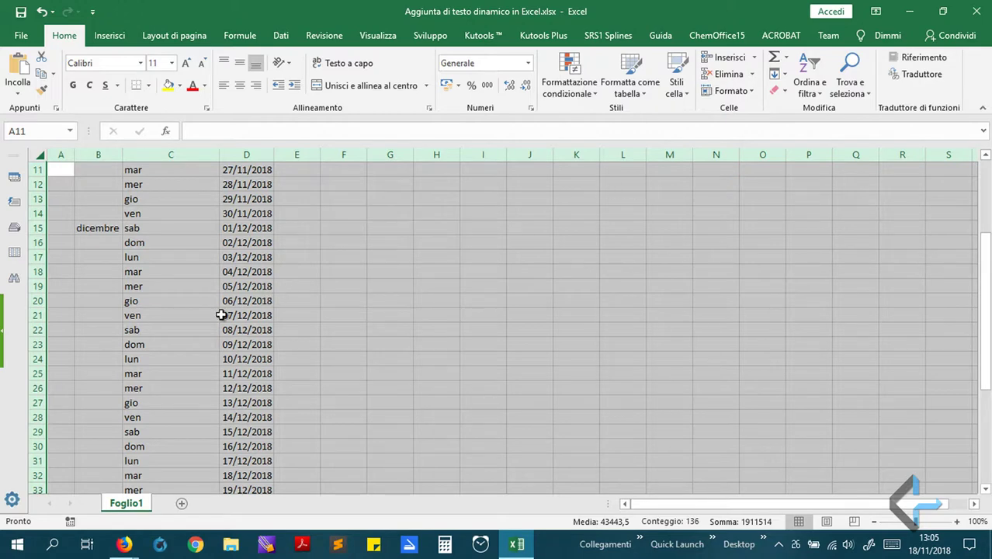
click(103, 231)
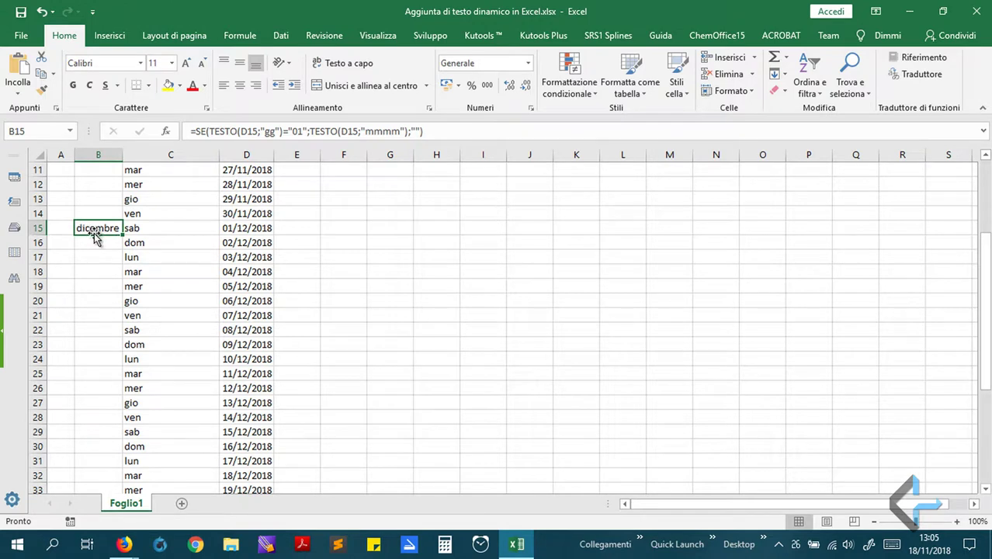
Refill the Mese column from B2 down to B45 with the current month formula
scroll(95, 237, up, 4)
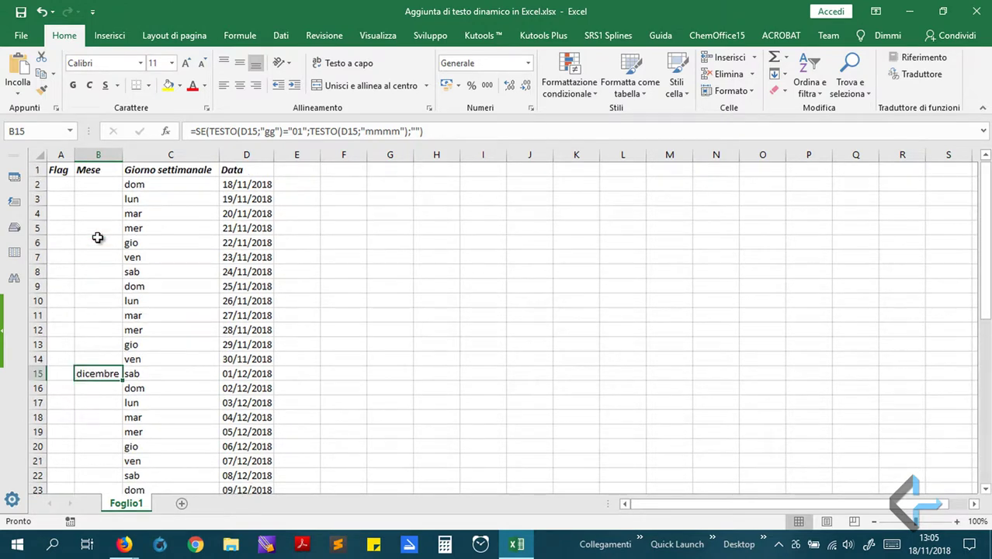
click(92, 186)
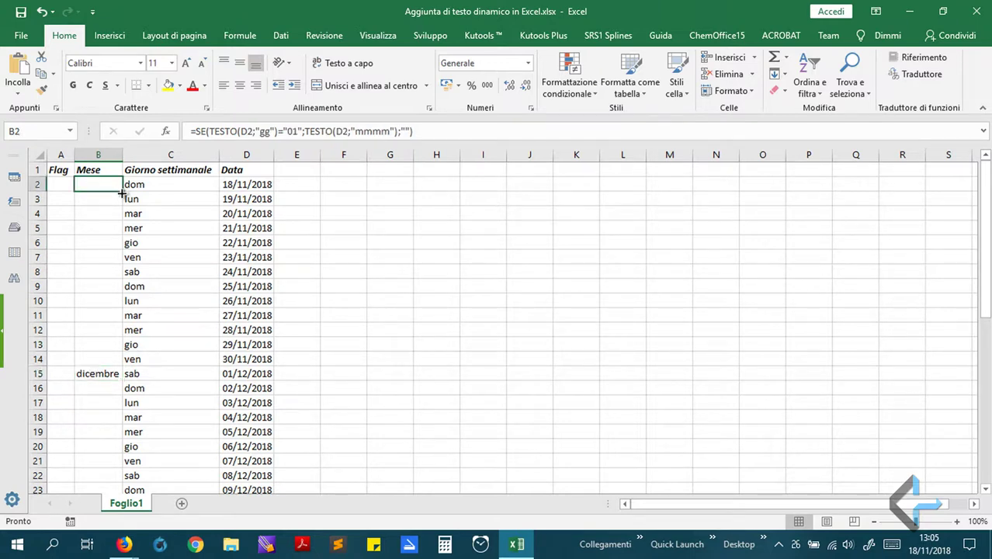
drag(121, 194, 118, 438)
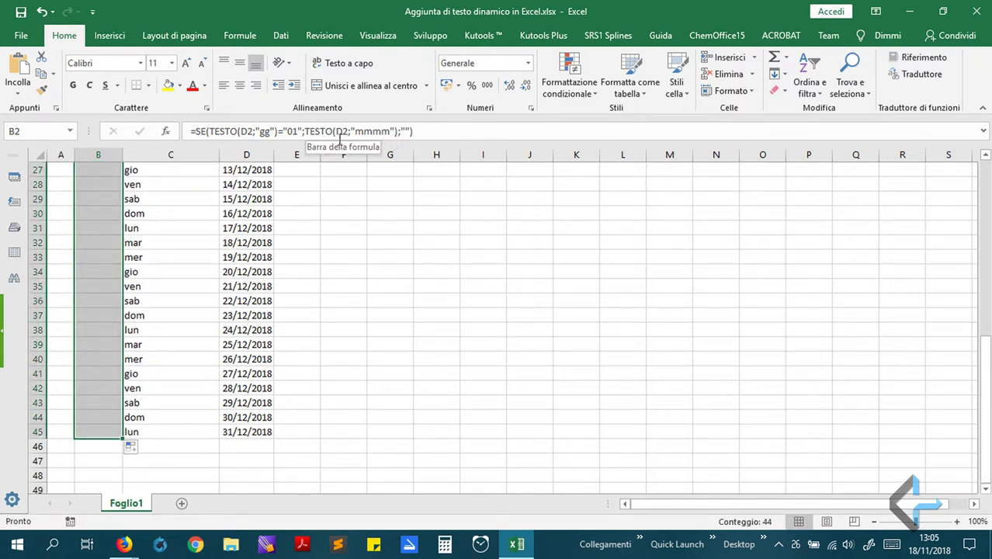
Wrap TESTO(D2;"mmmm") in the B2 formula with the MAIUSC function and enter the formula
click(308, 131)
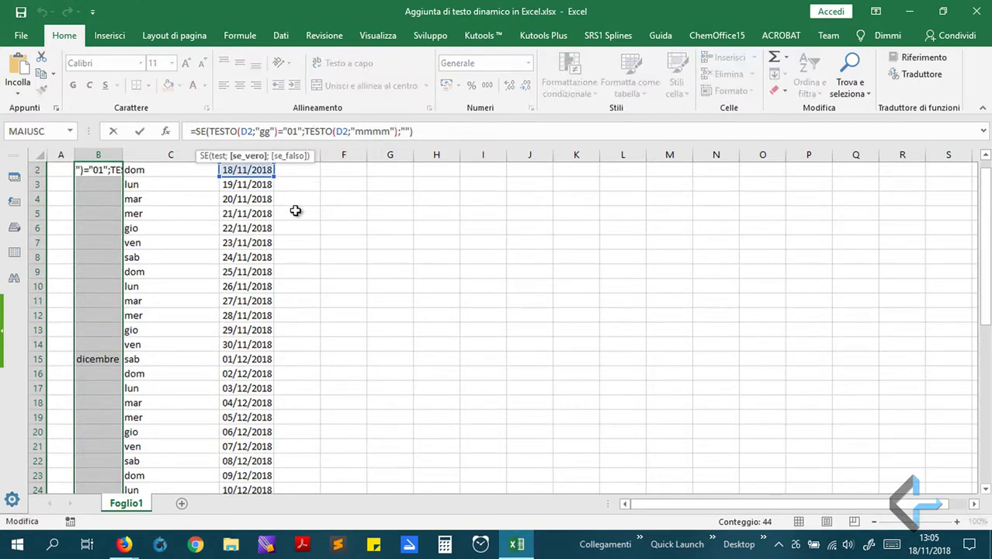
text(maiu)
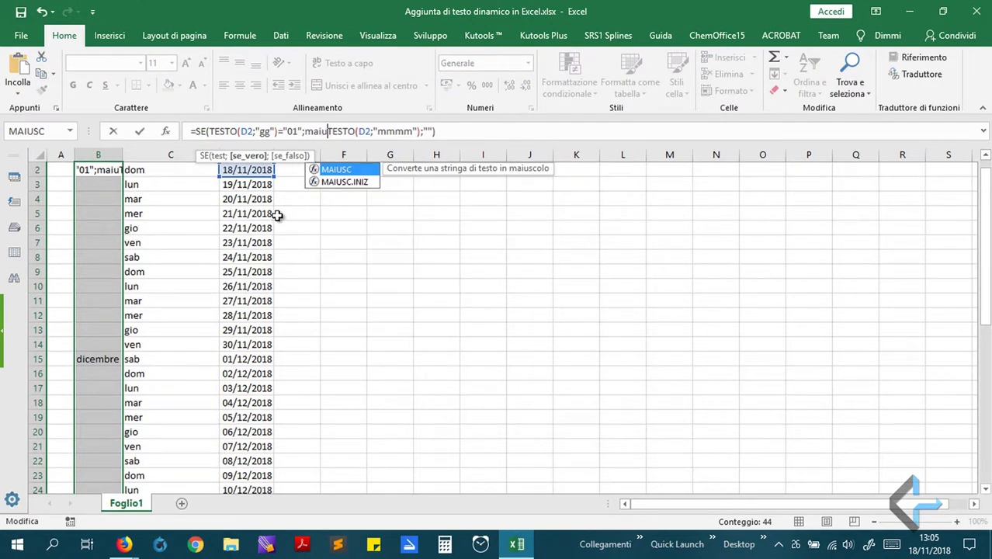
double_click(317, 170)
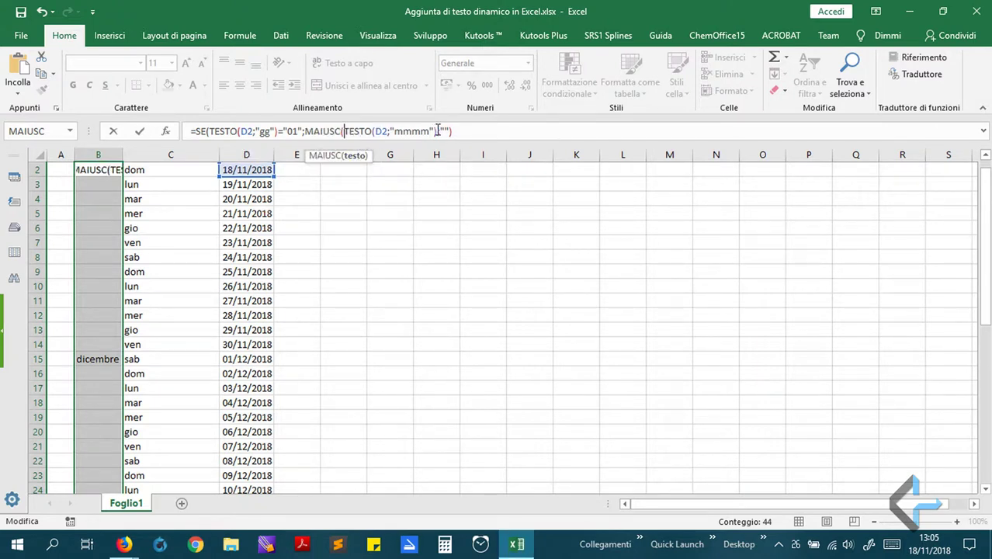
text()))
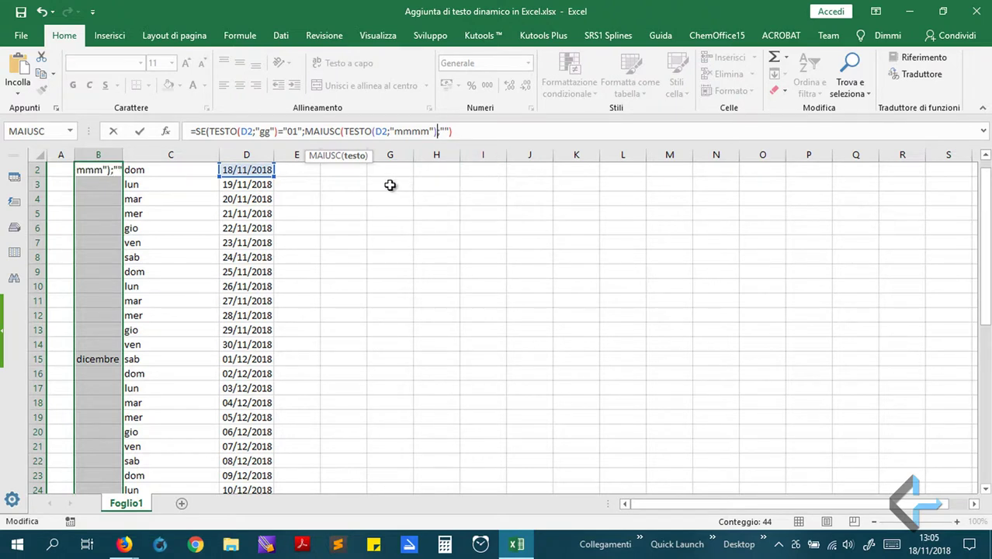
key(Return)
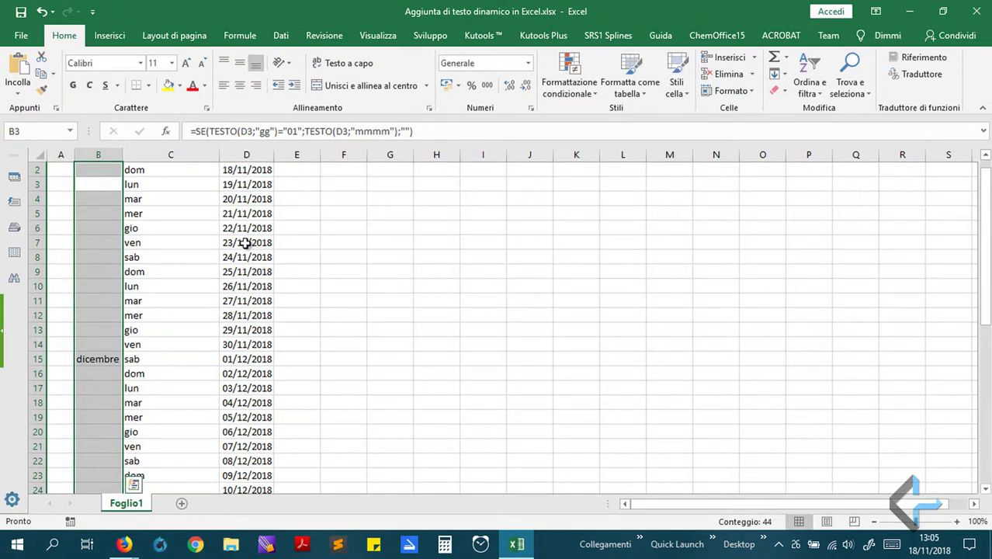
scroll(243, 231, up, 1)
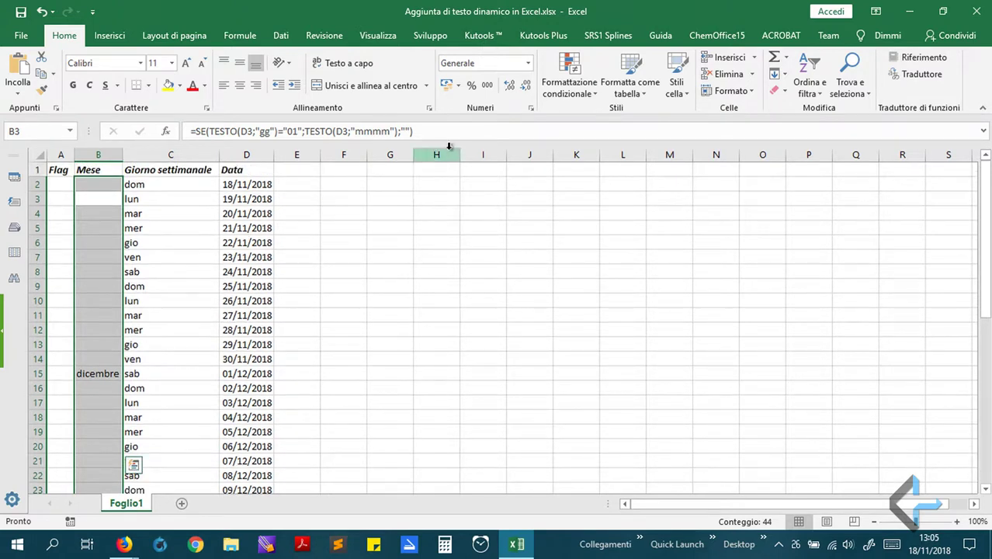
click(445, 134)
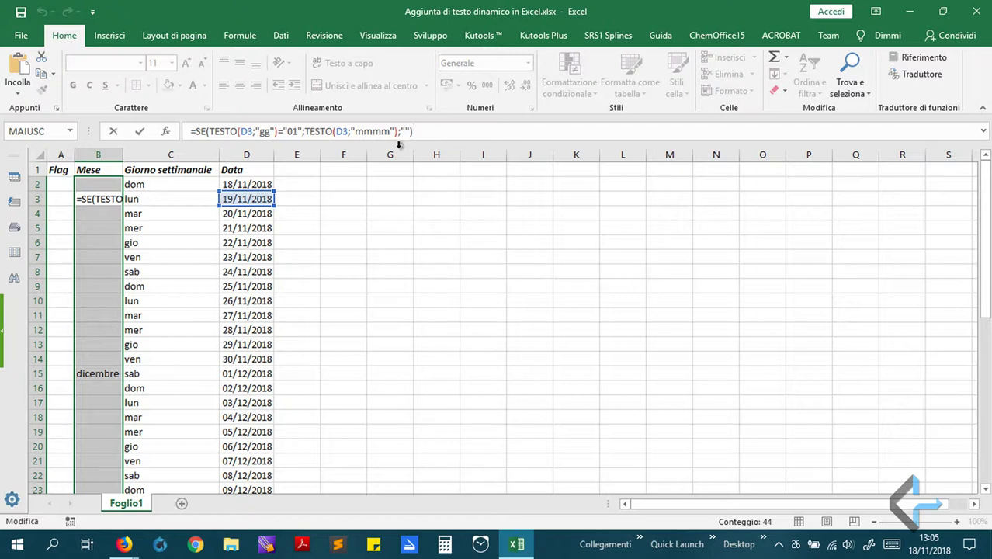
key(Return)
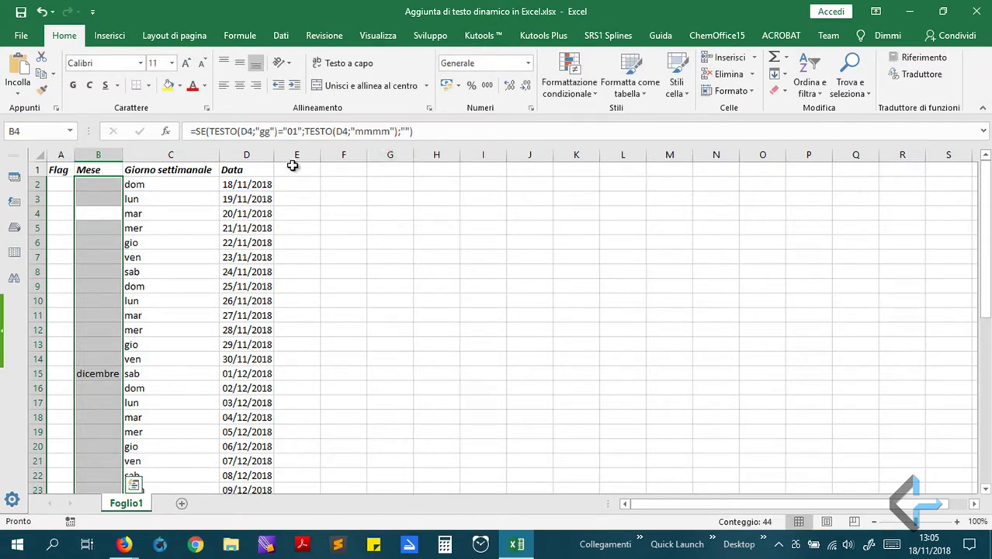
Fill the uppercase month formula from B2 down the Mese column to B45 and review the column
click(105, 186)
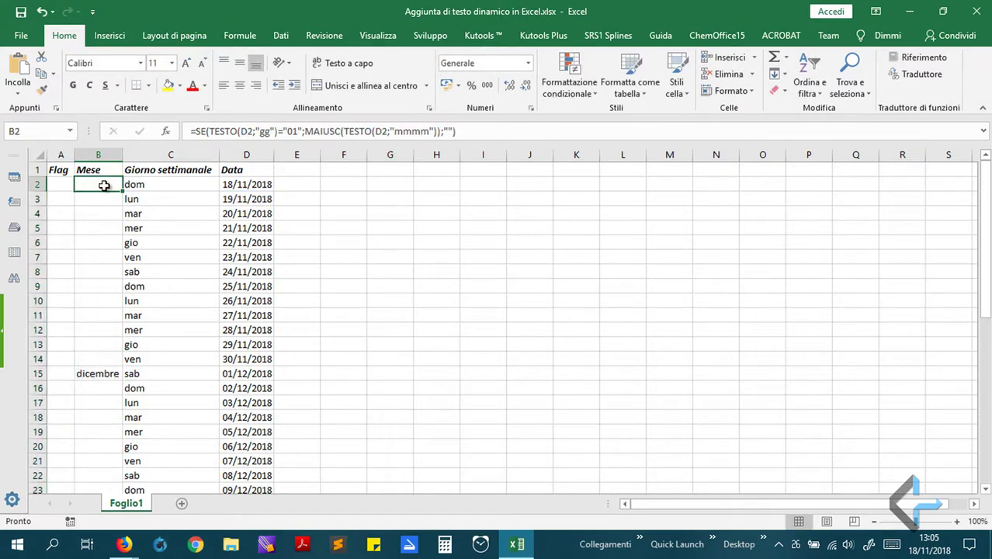
drag(122, 192, 93, 458)
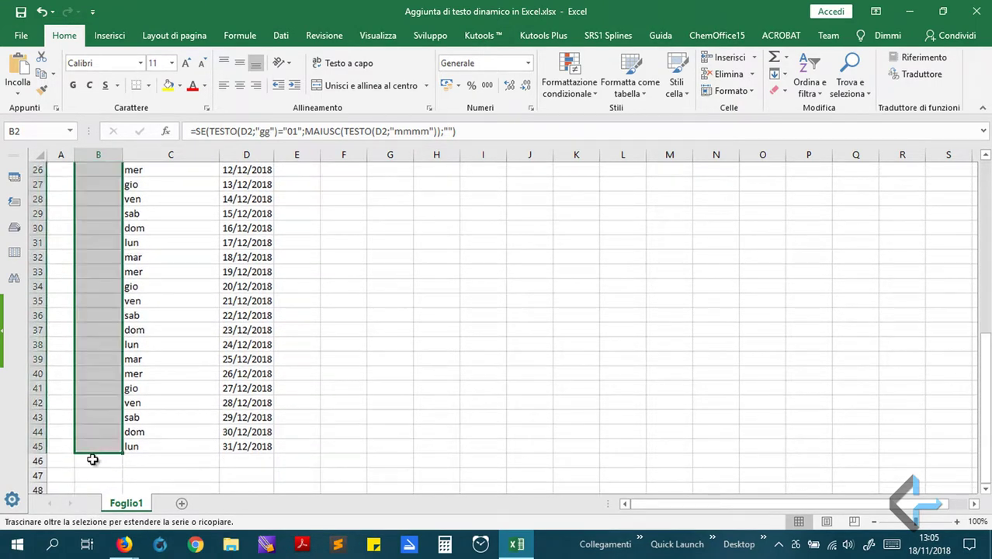
scroll(101, 430, up, 5)
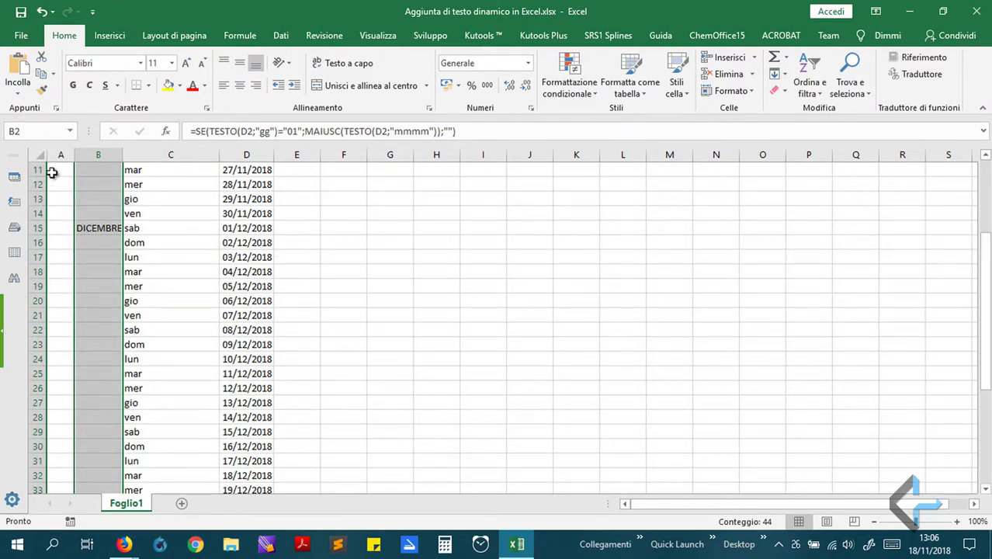
scroll(103, 221, up, 4)
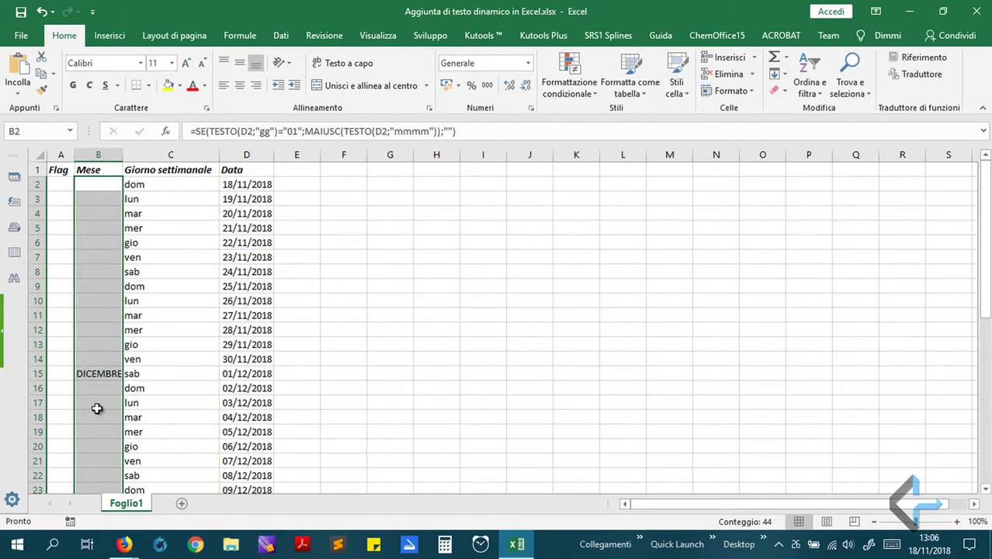
scroll(97, 408, down, 12)
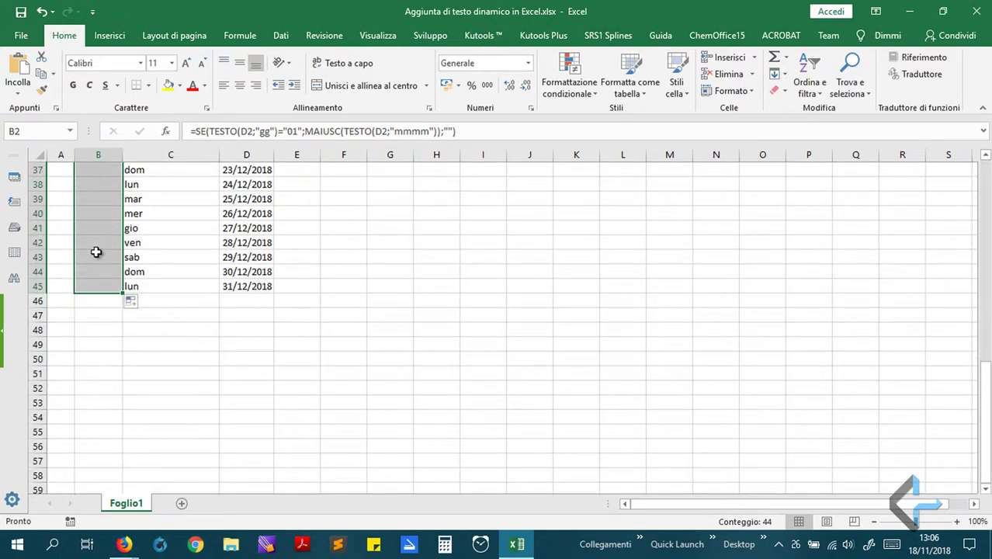
scroll(97, 295, up, 9)
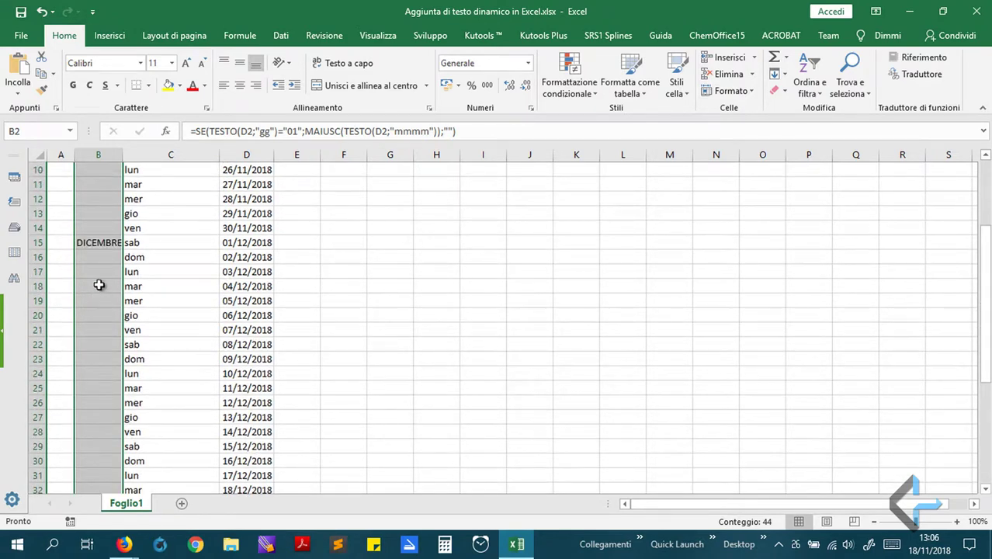
scroll(93, 246, up, 3)
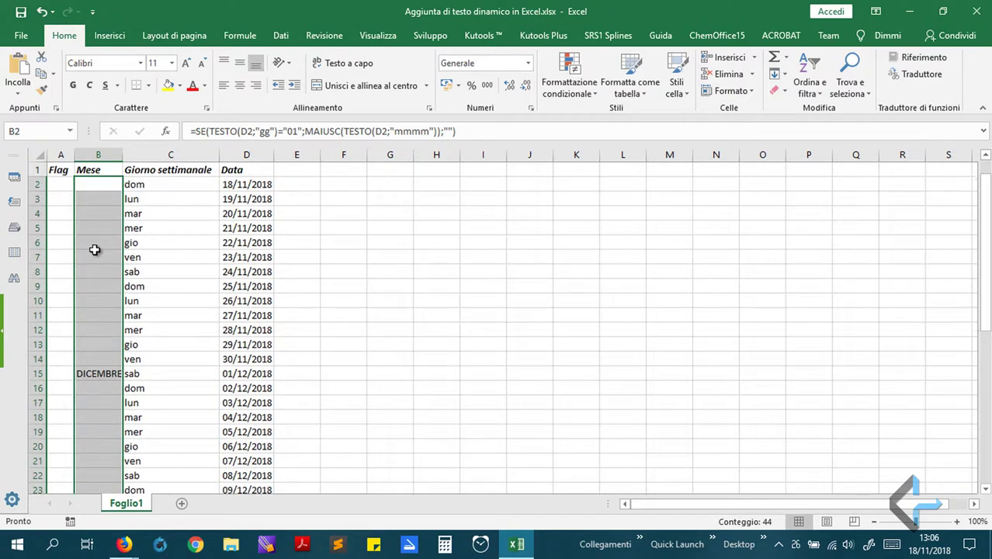
AutoFit the column widths of the whole sheet and centre all cells horizontally and vertically
click(43, 155)
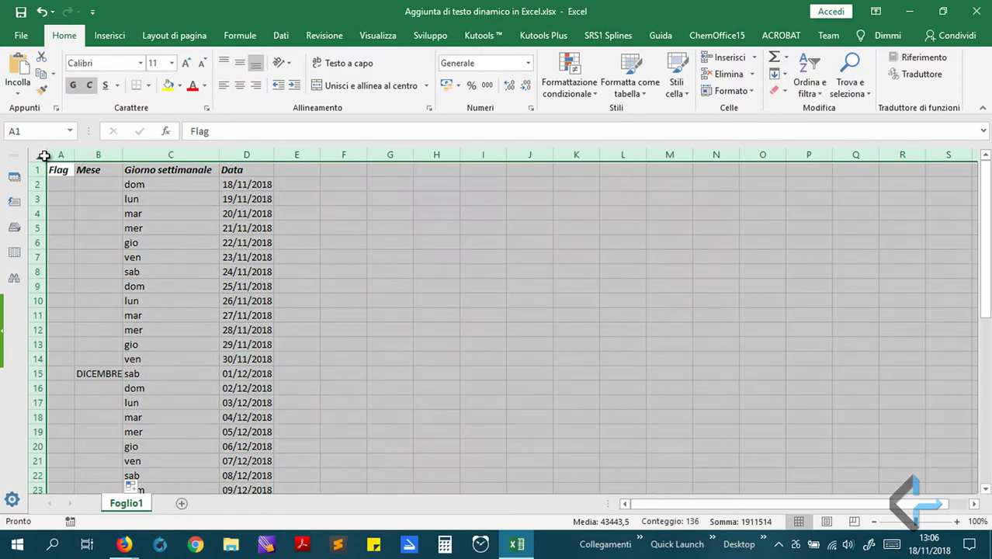
click(747, 91)
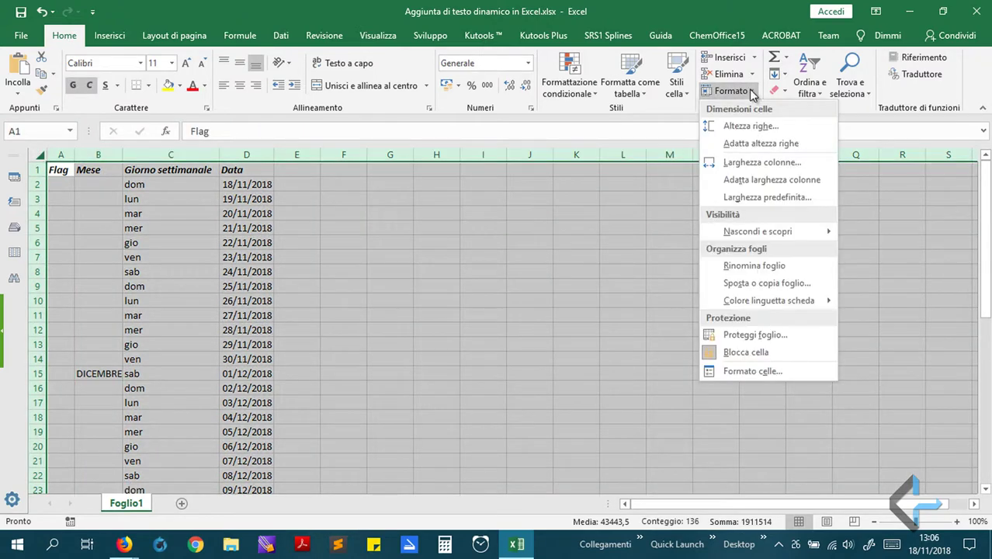
click(750, 186)
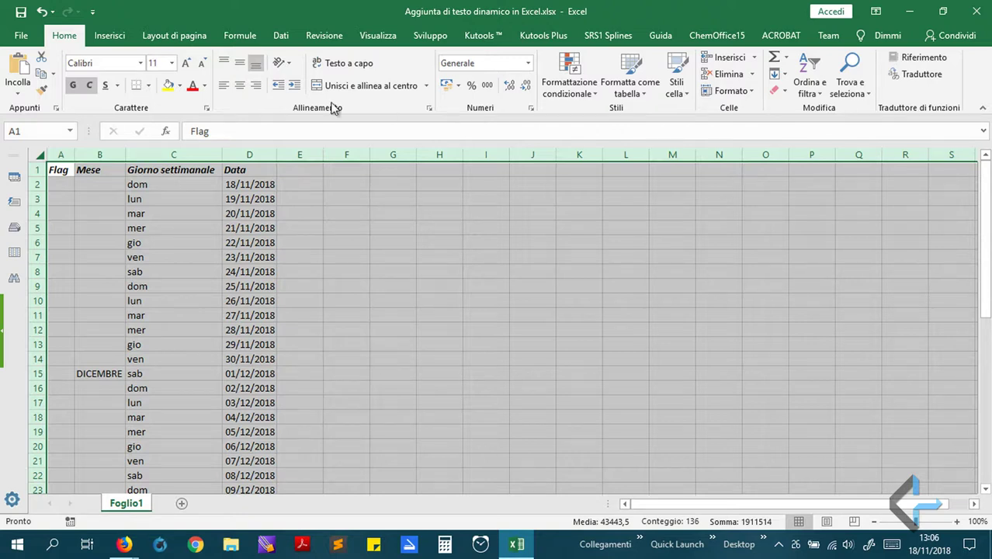
click(240, 88)
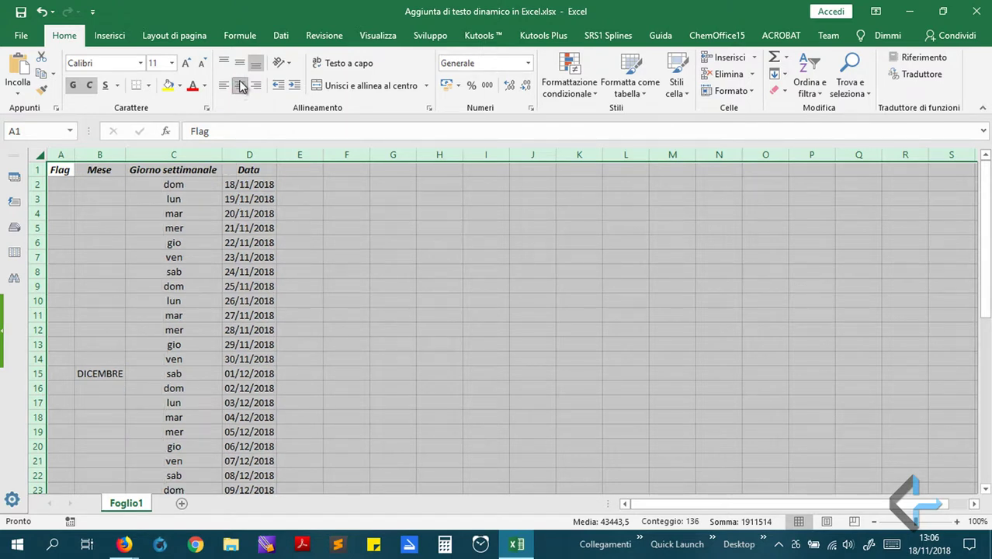
click(241, 66)
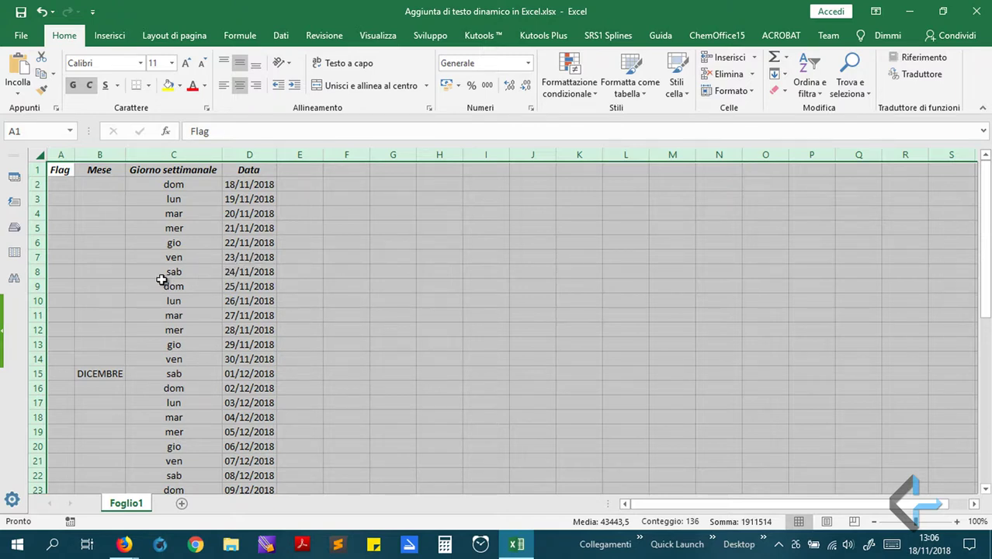
scroll(156, 279, down, 1)
scroll(82, 244, up, 1)
Start an SE formula in A2 of the Flag column with the test D2=OGGI()
click(57, 186)
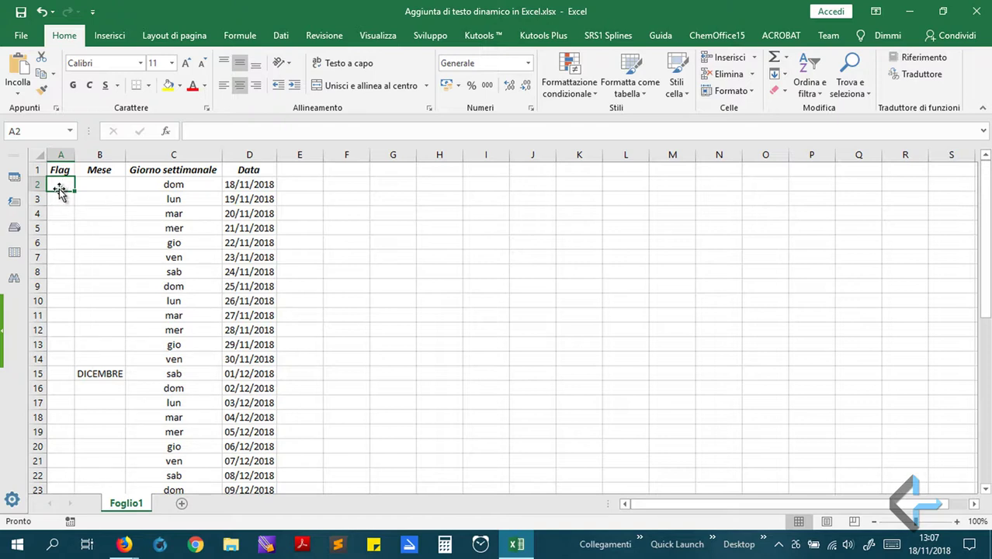
click(210, 133)
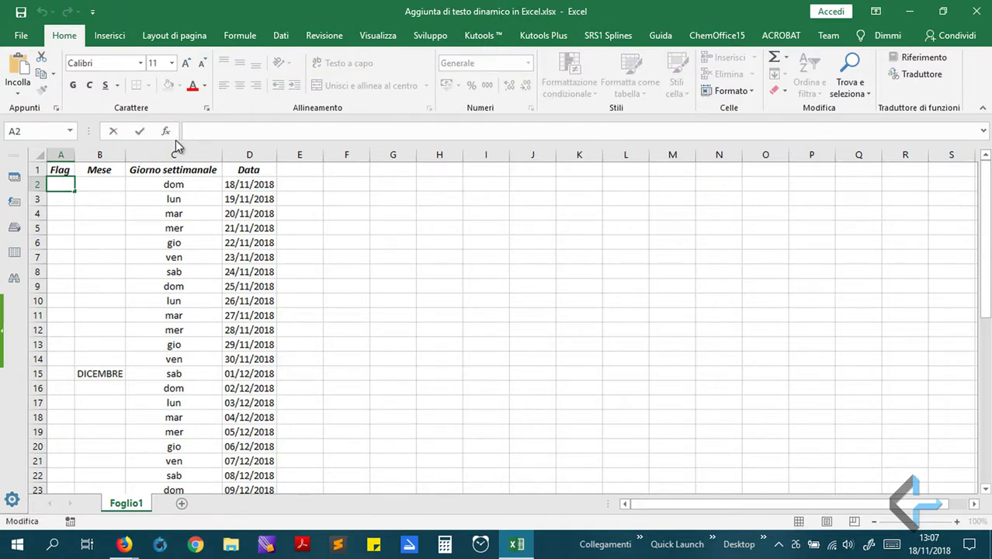
text(se)
text(=)
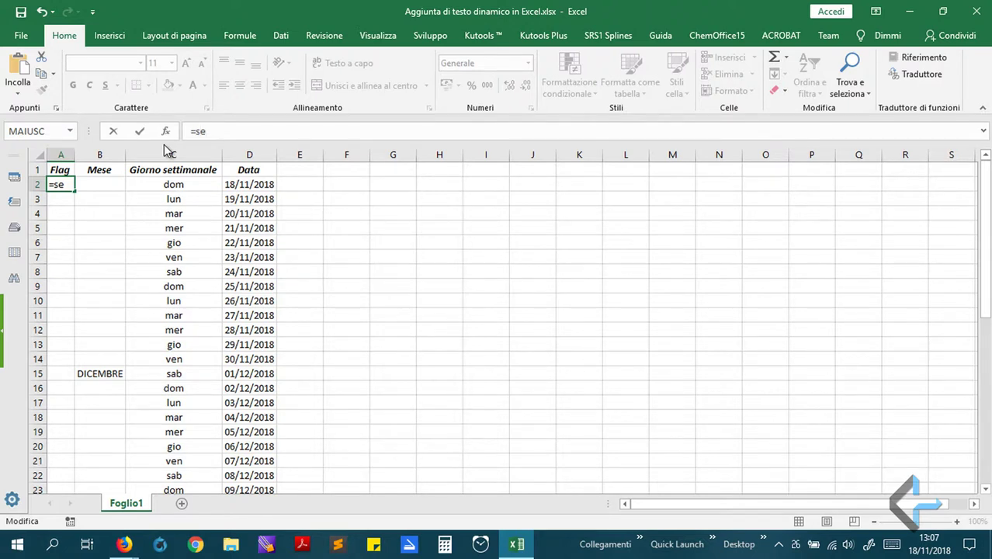
key(BackSpace)
text(e)
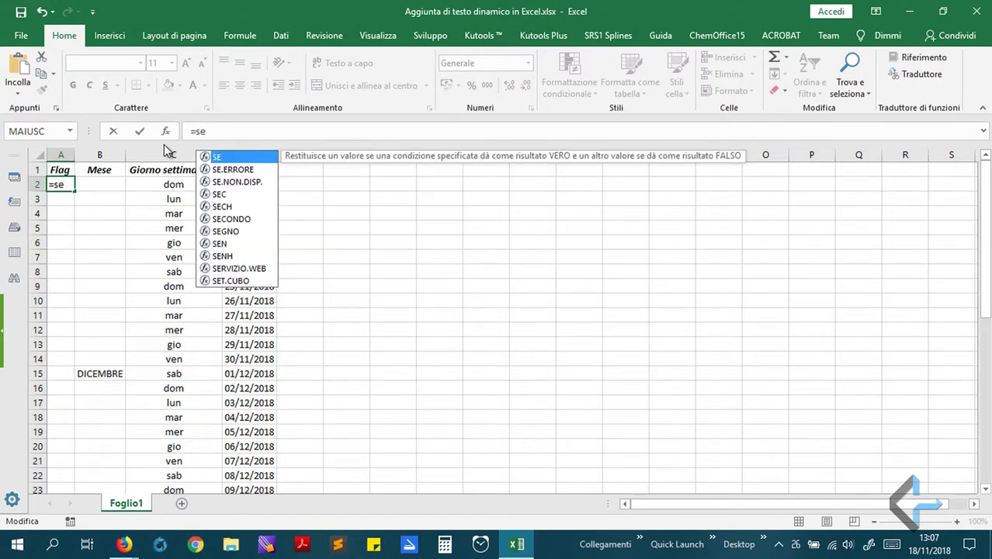
double_click(206, 157)
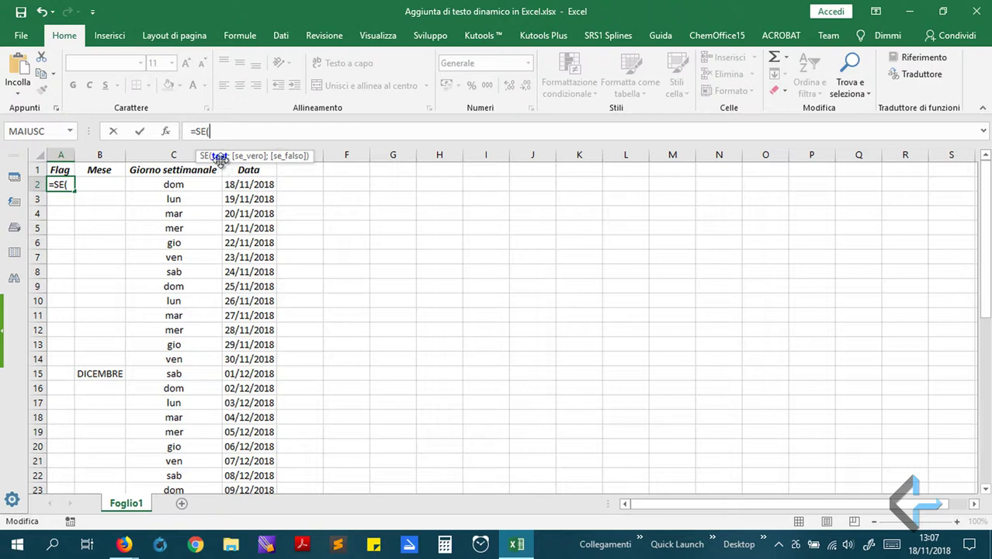
click(241, 184)
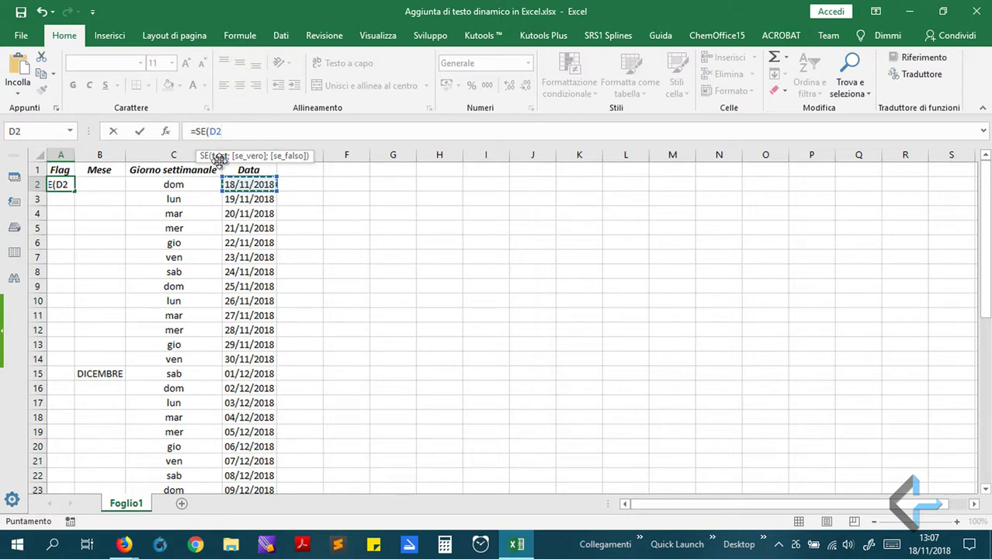
text(=)
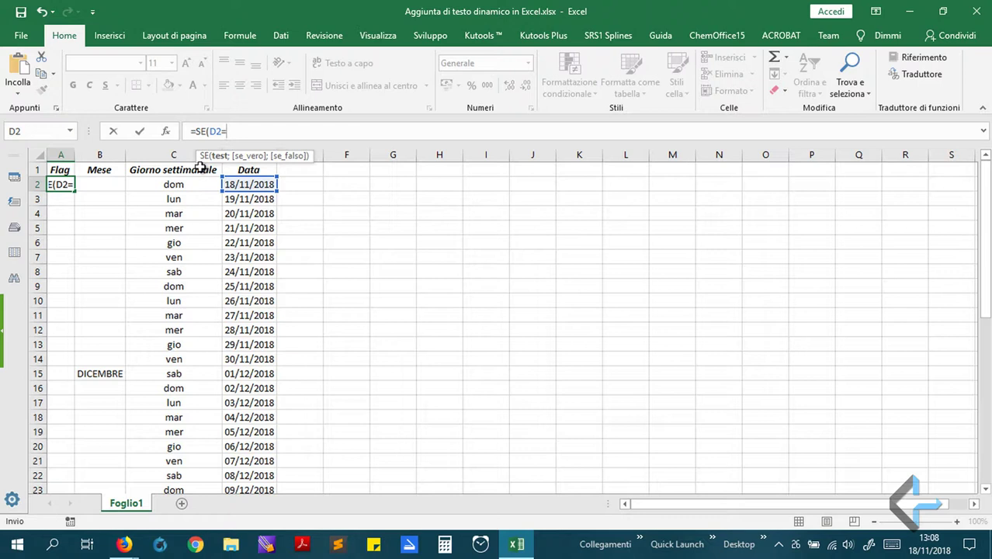
text(oggi)
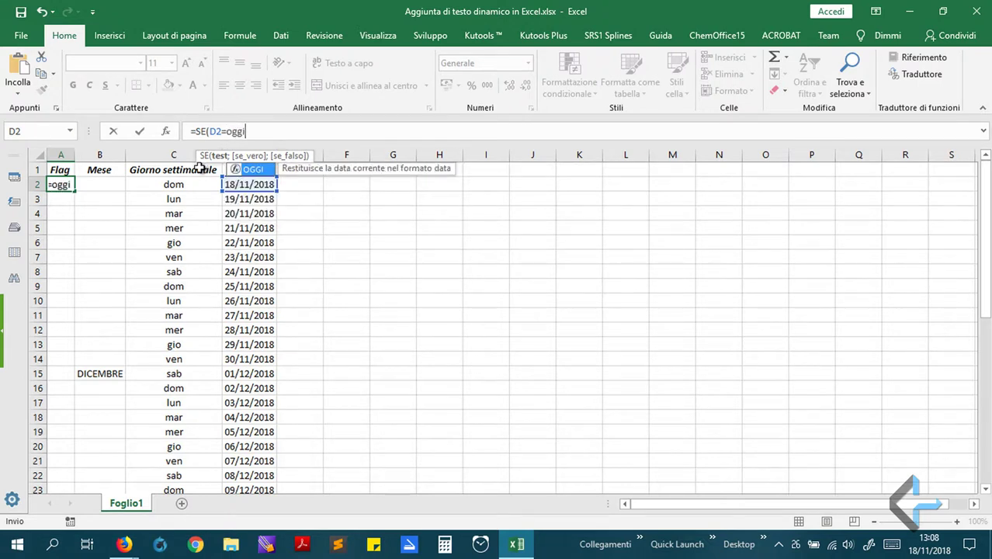
double_click(250, 169)
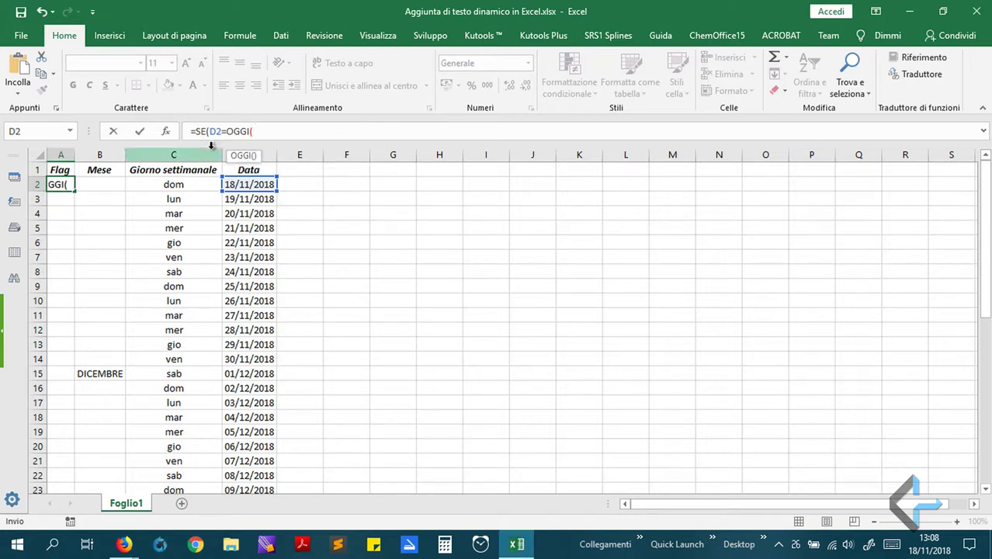
text())
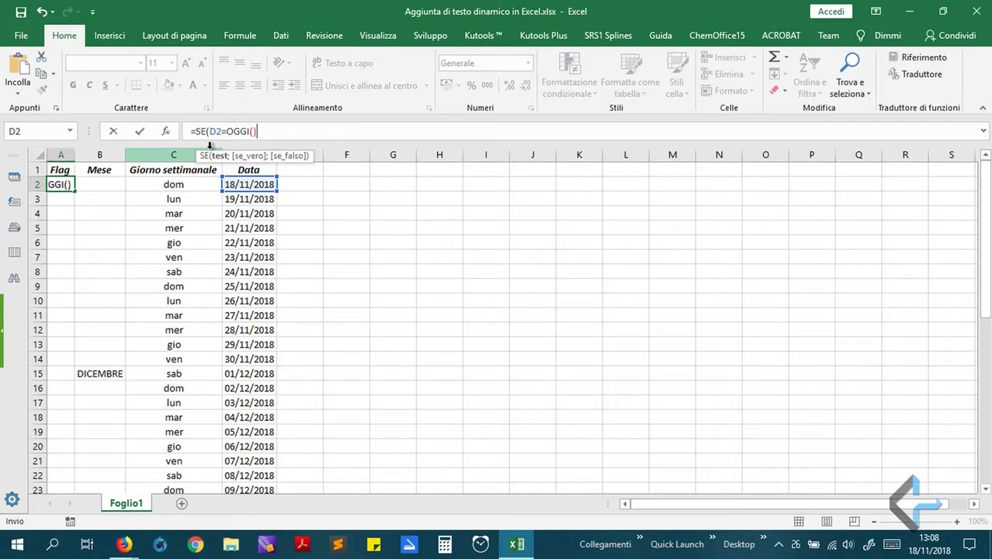
Complete the SE formula in A2 to return "Today!" when the test is true and an empty string otherwise, and enter it
text(;)
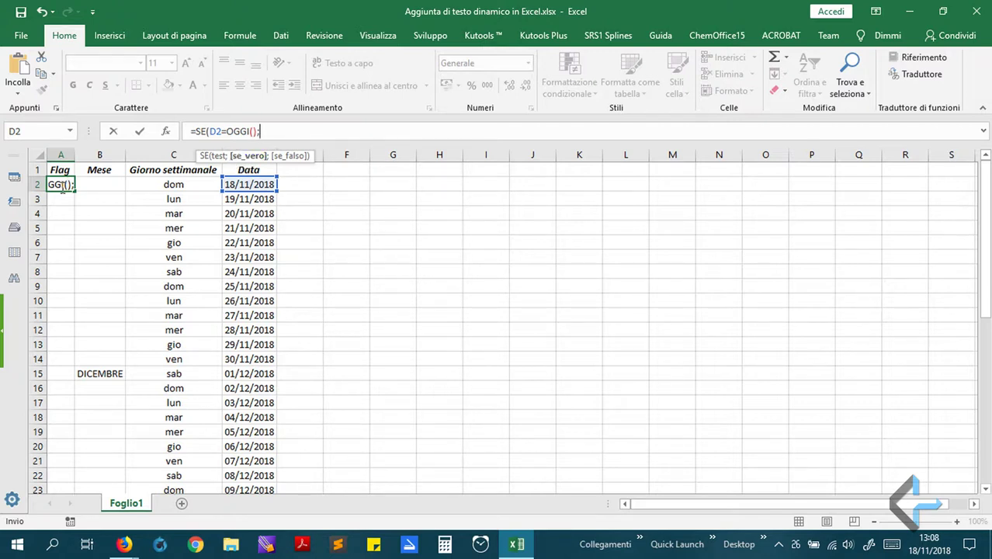
text("")
key(Return)
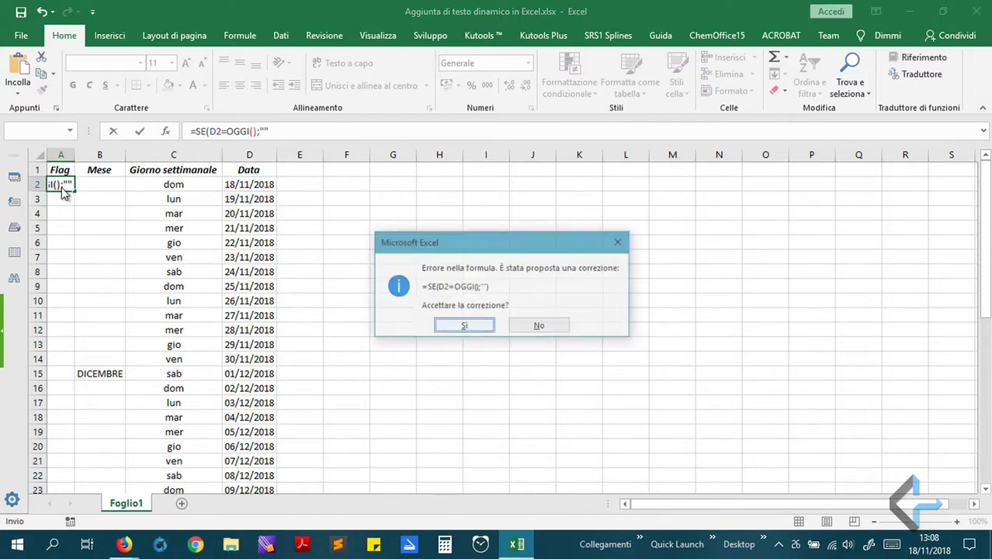
click(538, 327)
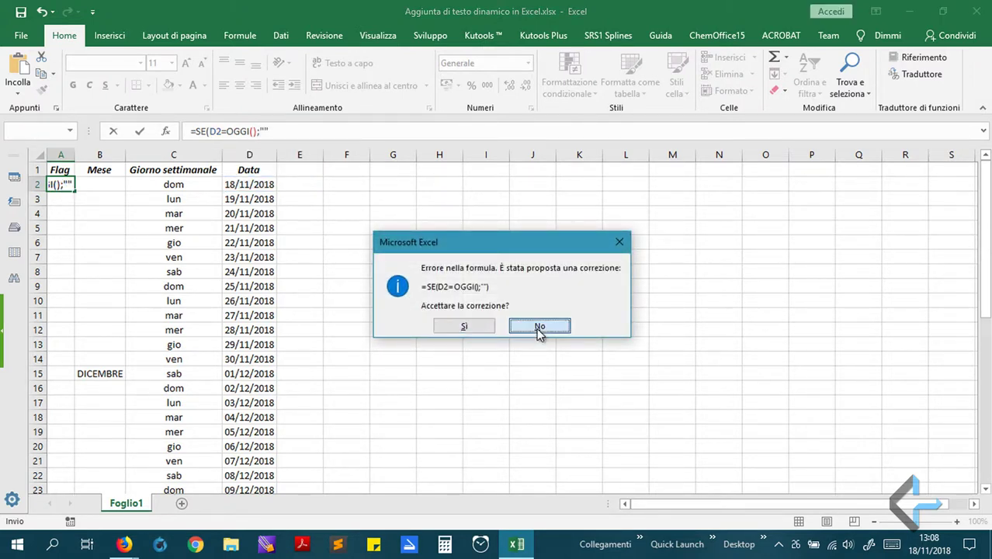
click(503, 313)
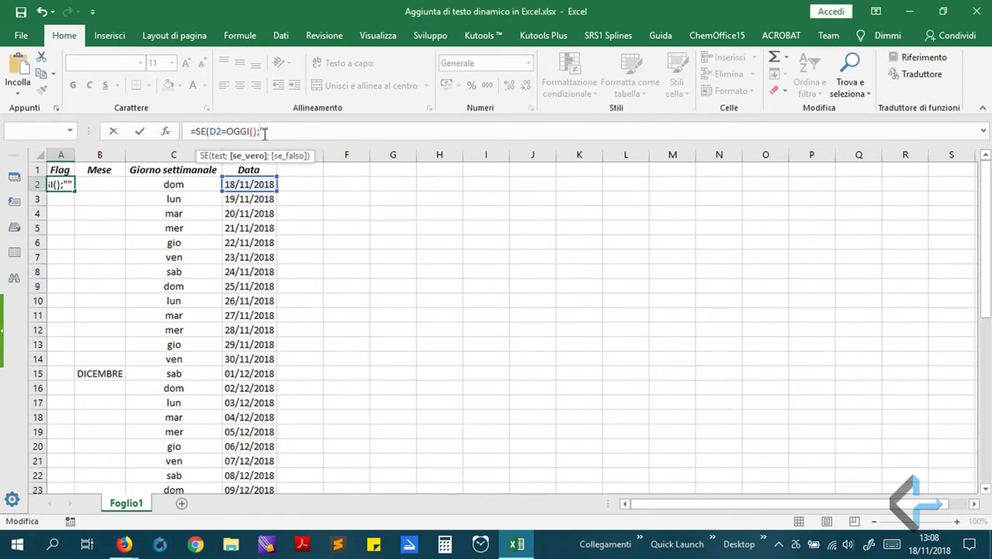
text(Today!";)
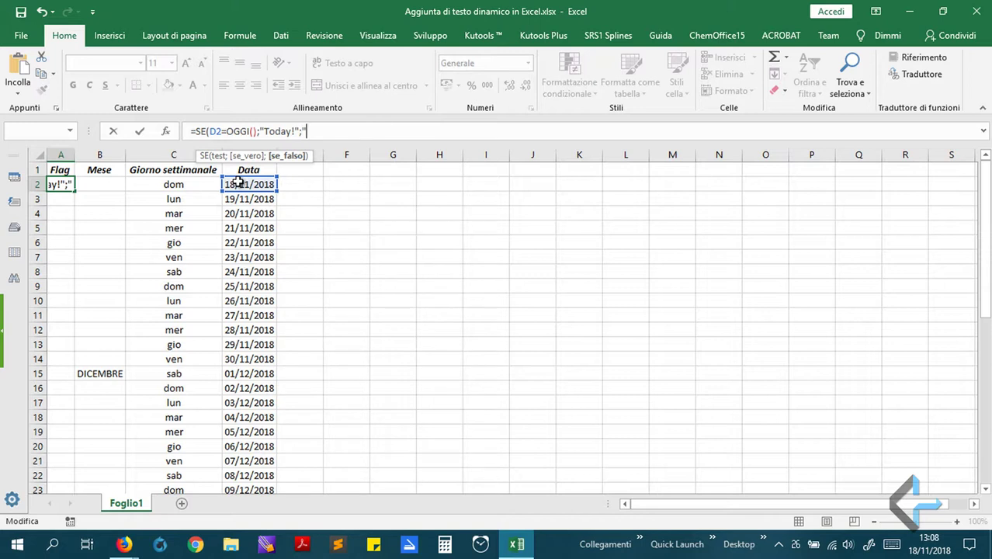
text("))
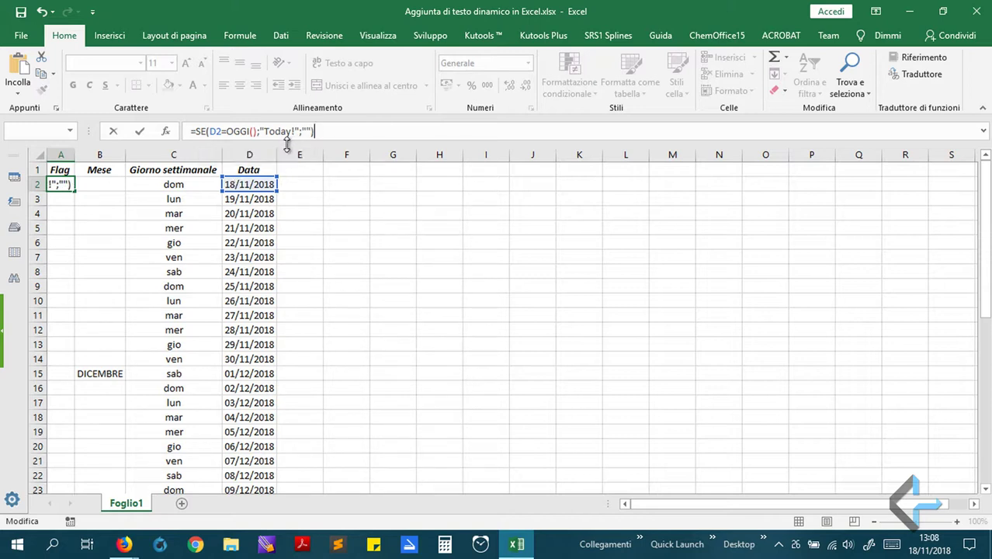
key(Return)
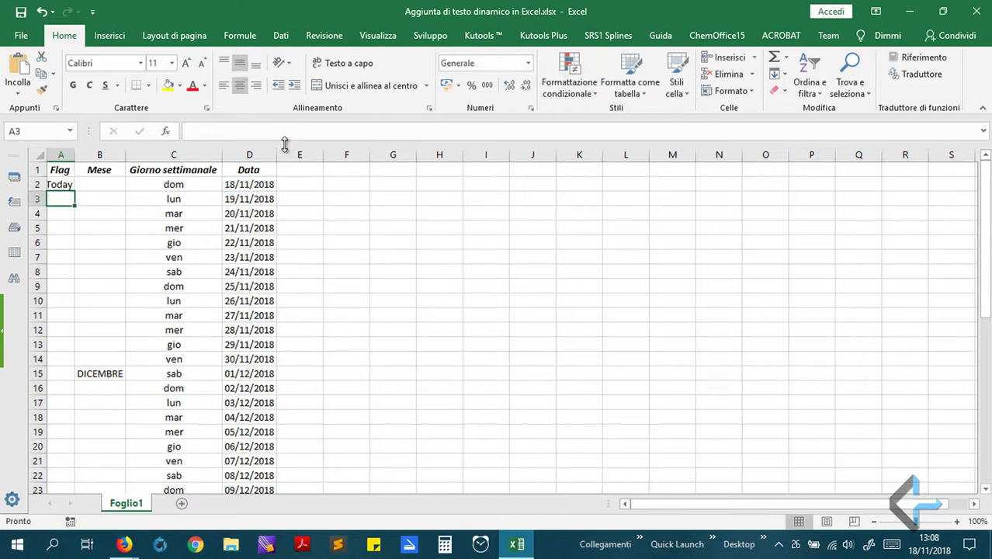
AutoFit the column widths of the whole sheet to the Flag column's new content
click(37, 156)
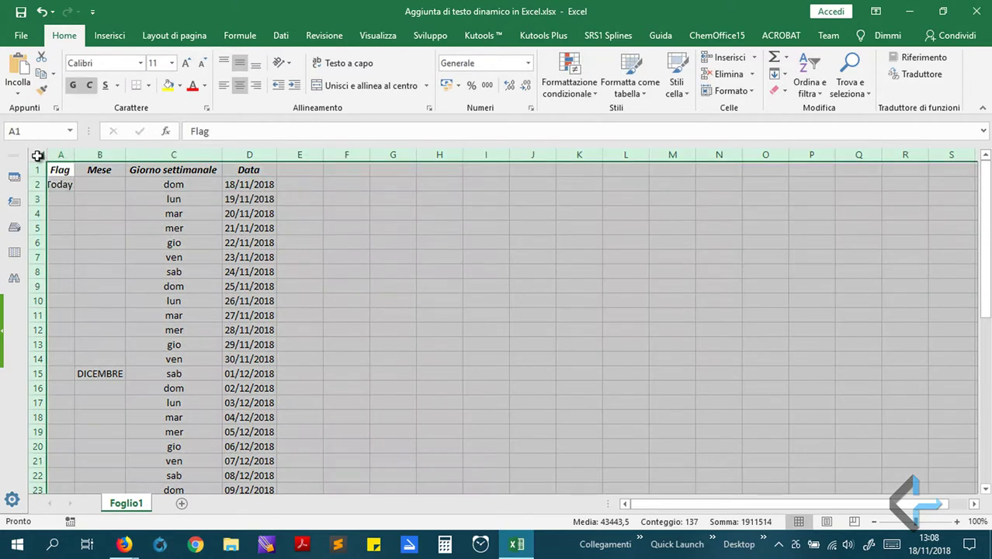
click(744, 92)
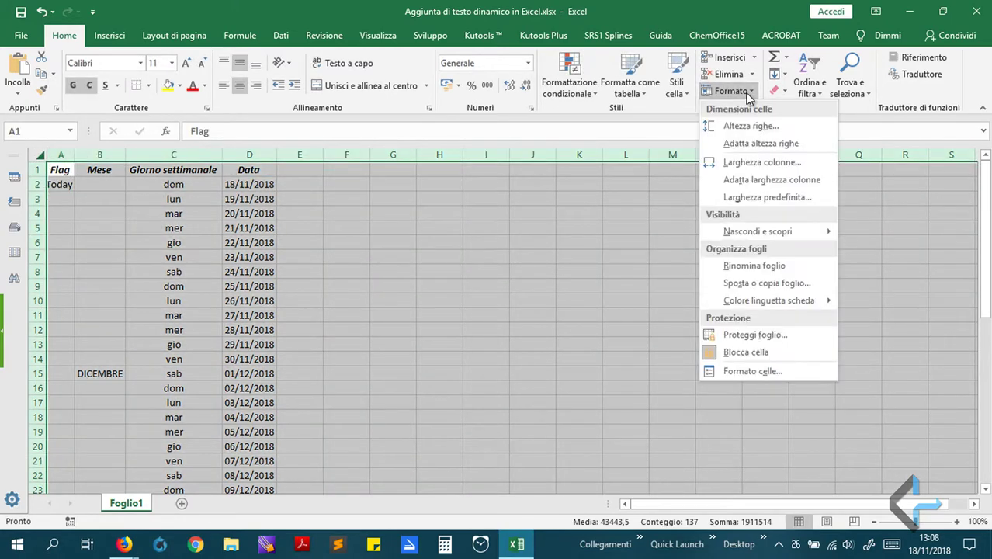
click(758, 179)
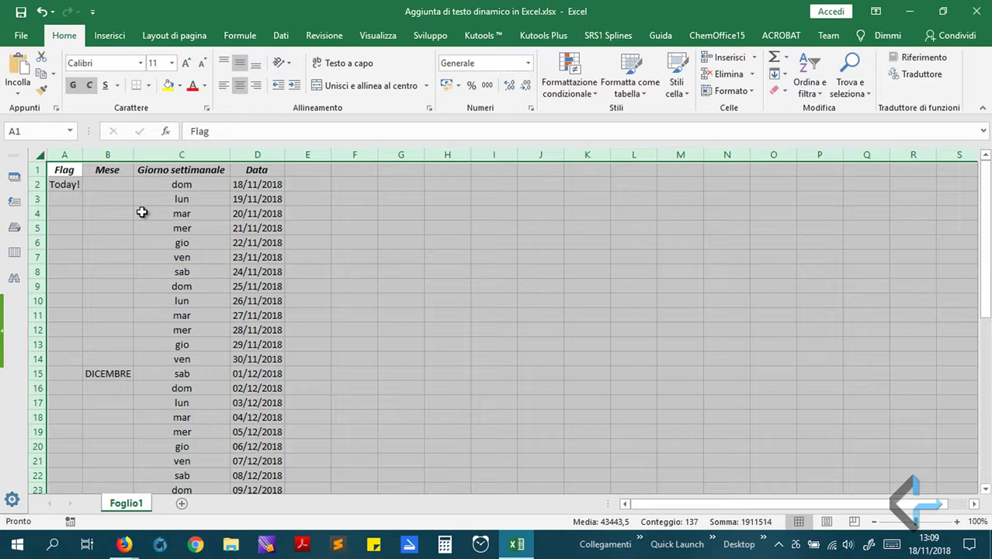
drag(57, 171, 266, 428)
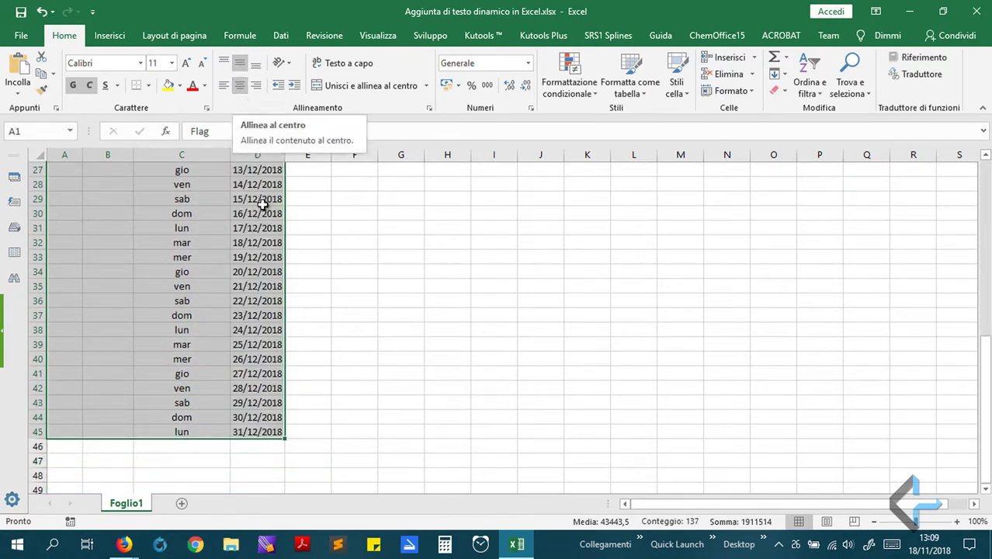
click(339, 283)
scroll(335, 285, up, 6)
scroll(336, 285, up, 3)
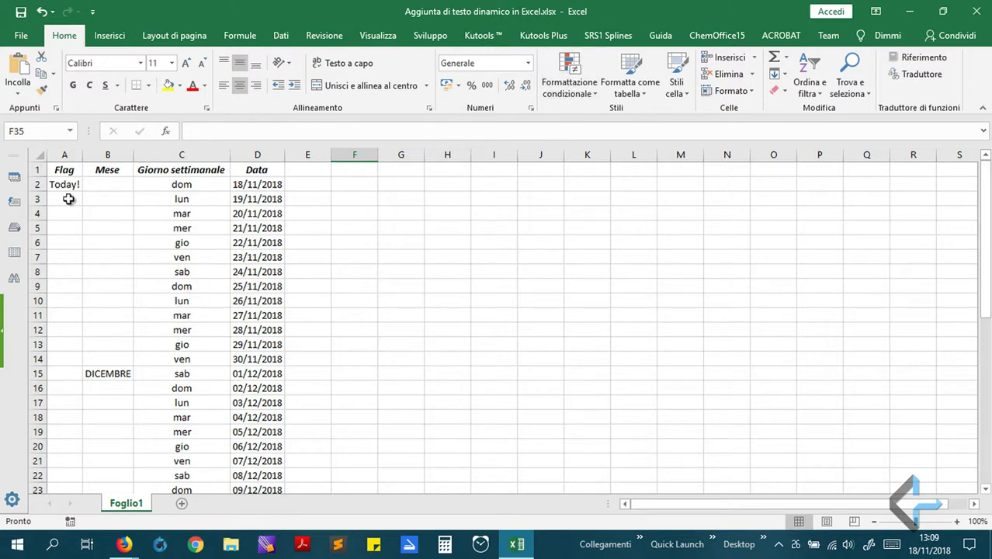
Apply the Colore 5 cell style to the whole table, A1:D45
drag(59, 171, 245, 402)
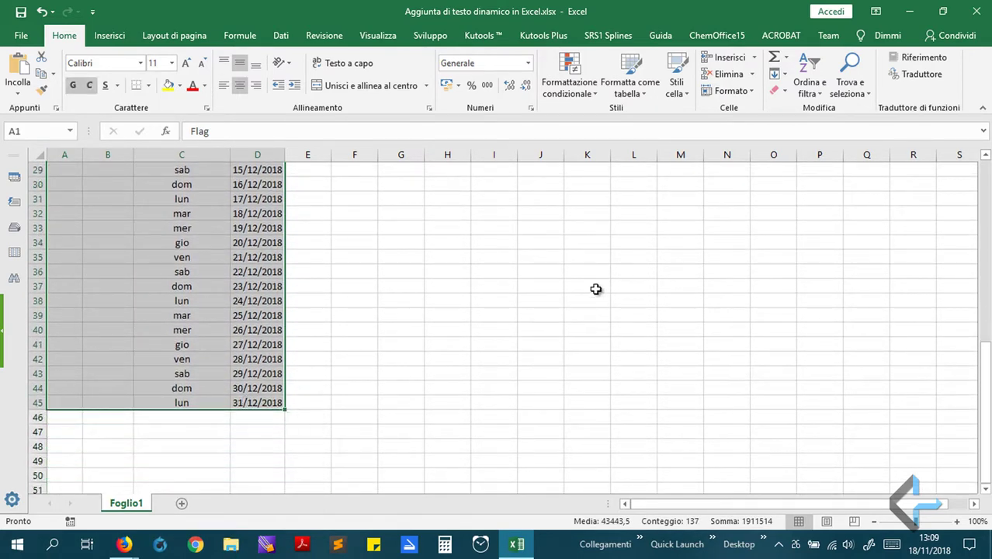
click(686, 100)
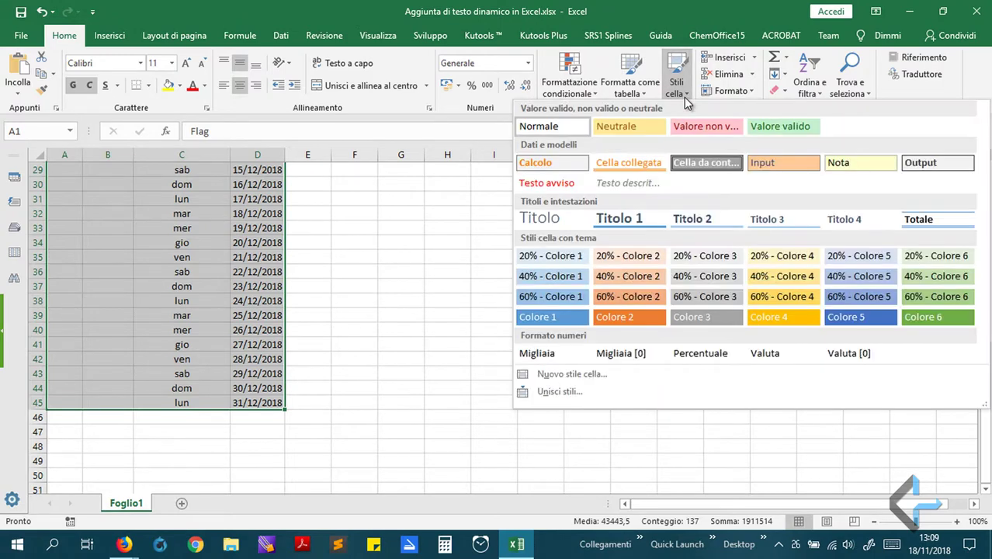
click(847, 319)
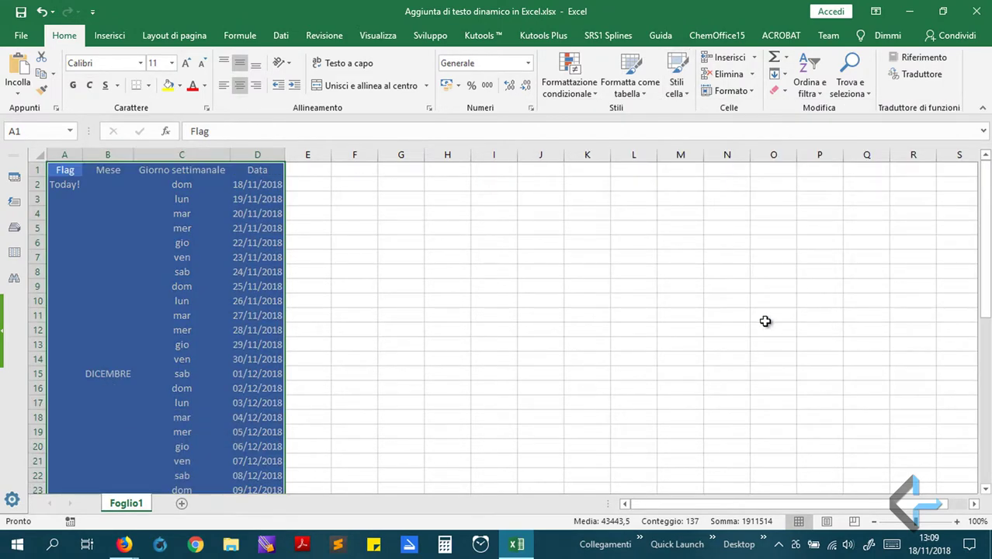
Apply the Titolo 3 cell style to the header cells A1:D1 and set their font colour to light blue
click(72, 173)
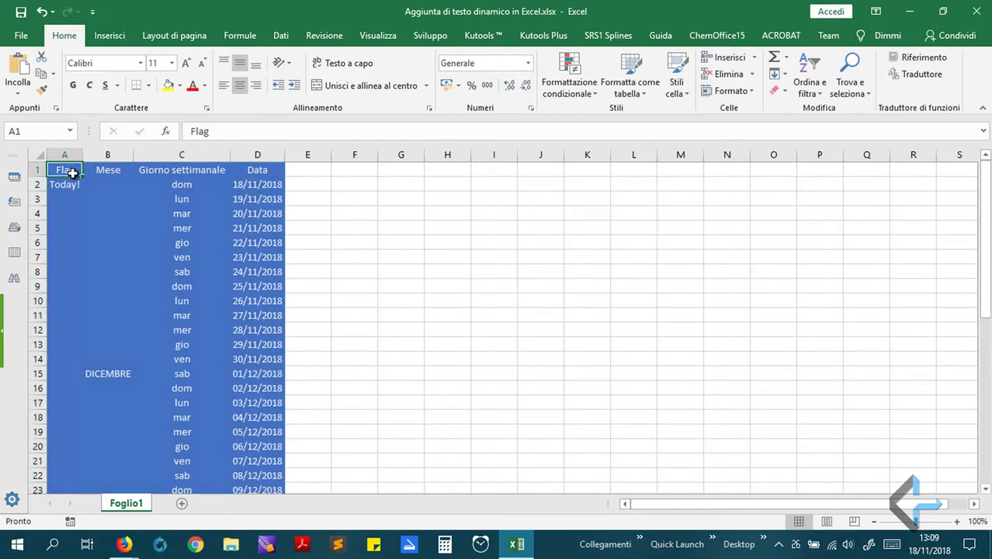
drag(72, 172, 266, 173)
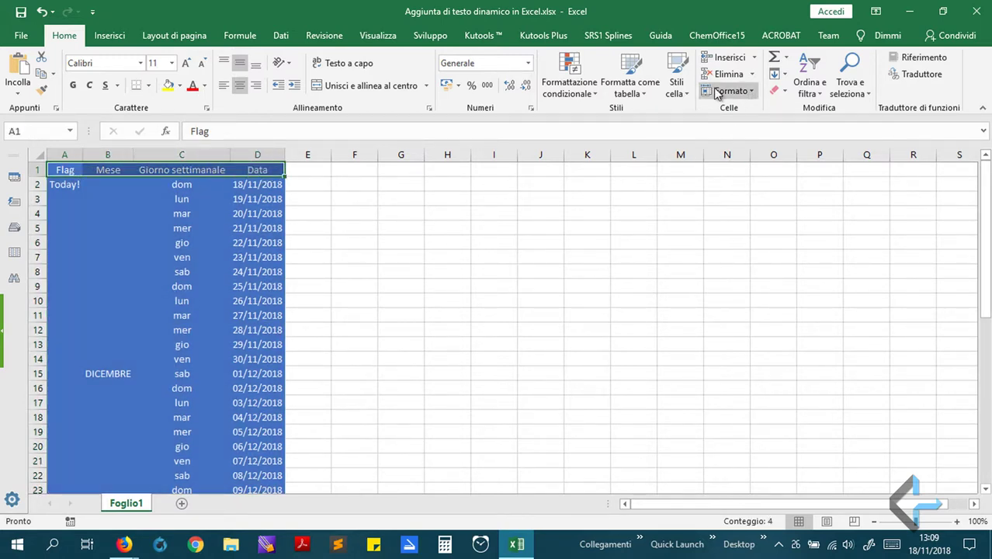
click(676, 77)
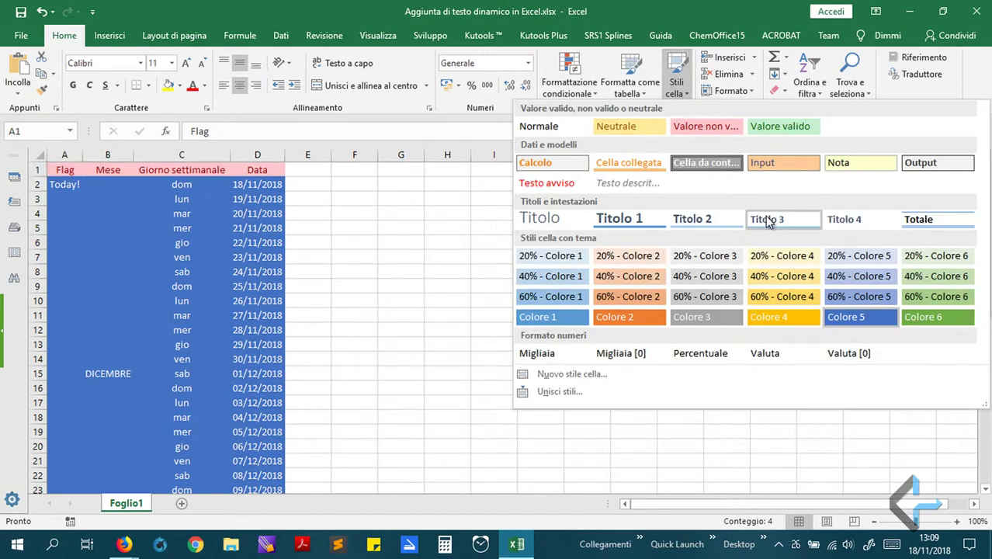
click(766, 220)
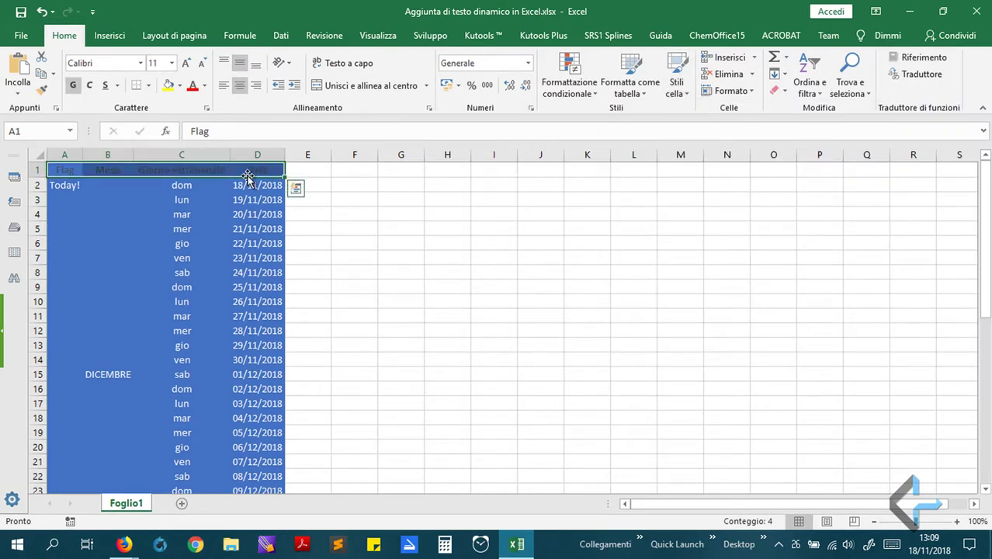
click(204, 86)
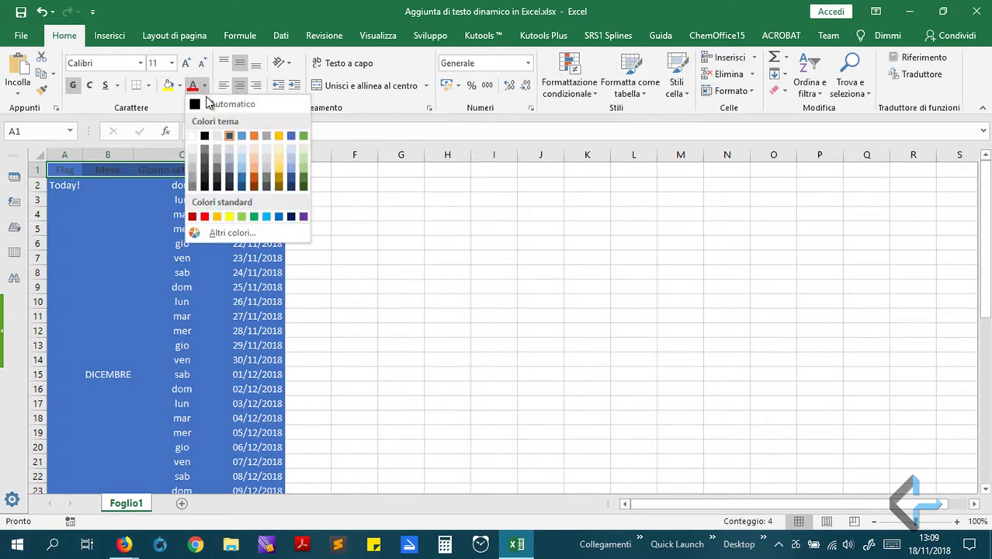
click(241, 169)
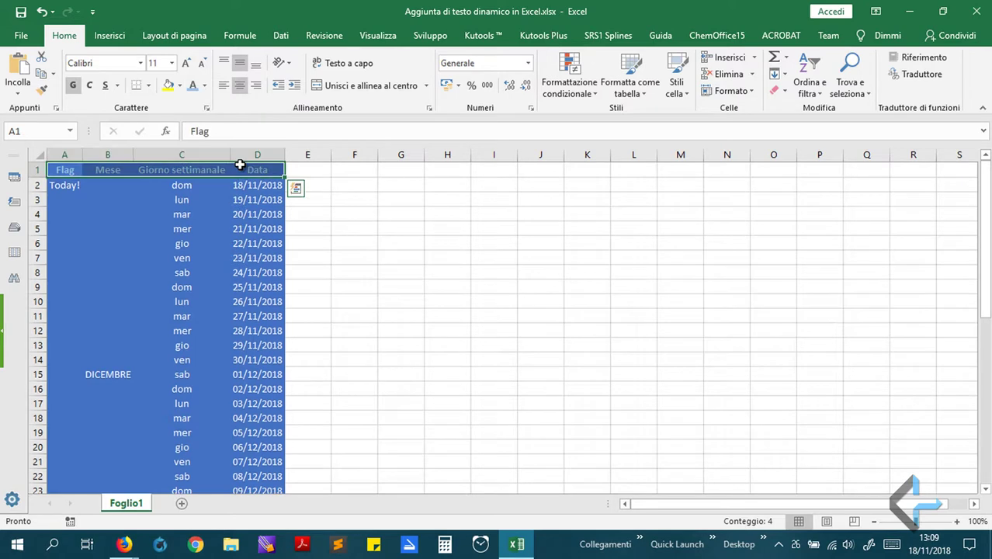
click(330, 213)
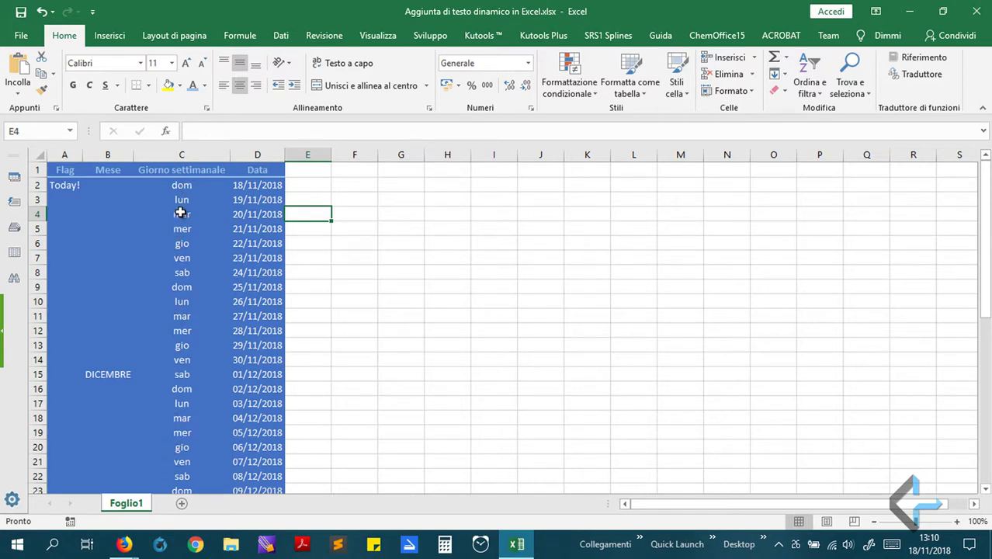
Create a conditional formatting rule on weekday cells C2:C45 for cells whose specific text contains "lun"
click(184, 186)
drag(184, 185, 199, 468)
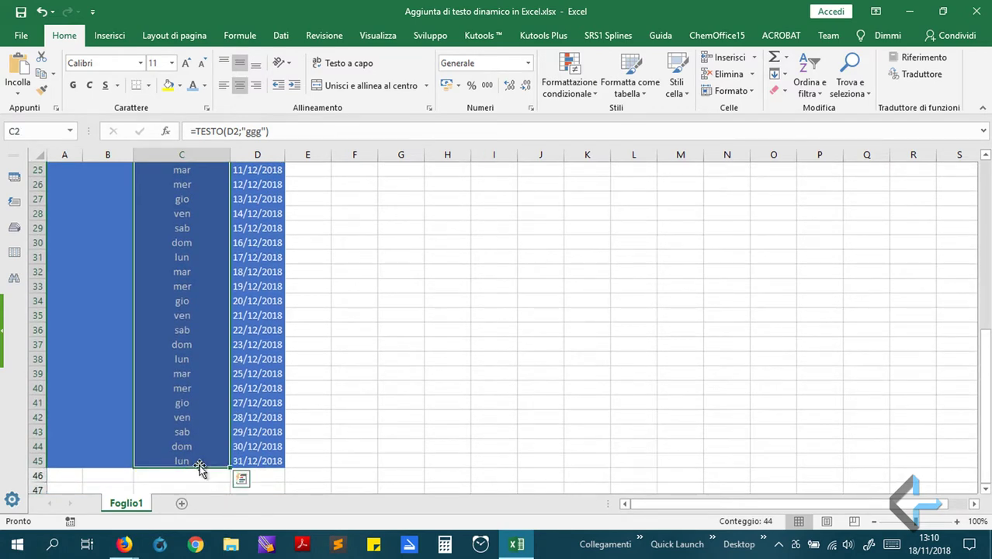
scroll(386, 363, up, 8)
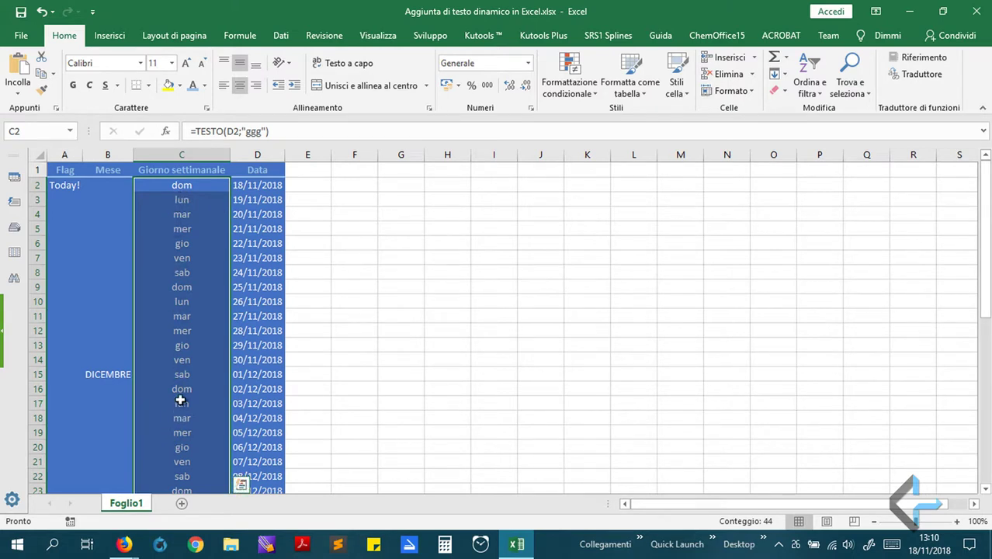
click(590, 94)
mouse_move(604, 115)
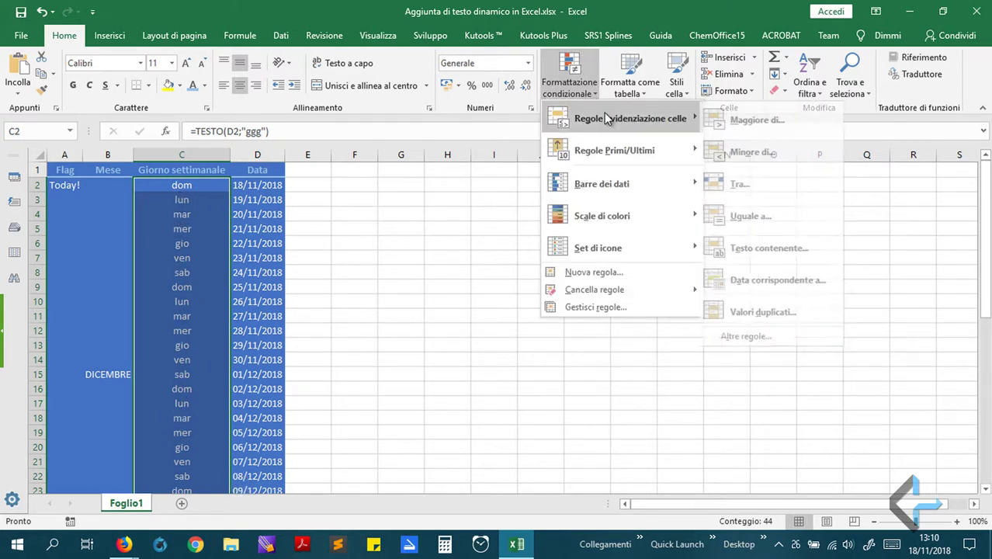
click(776, 336)
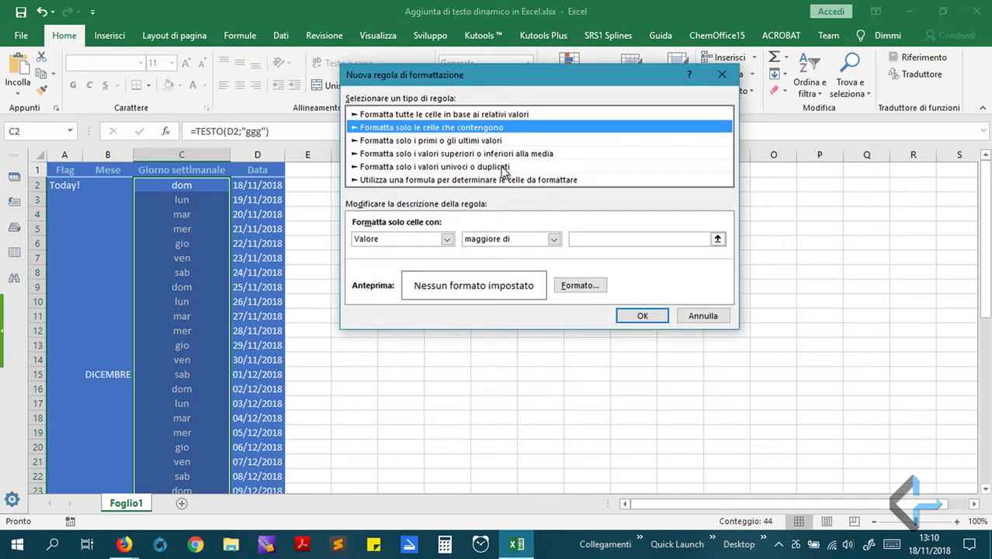
click(452, 239)
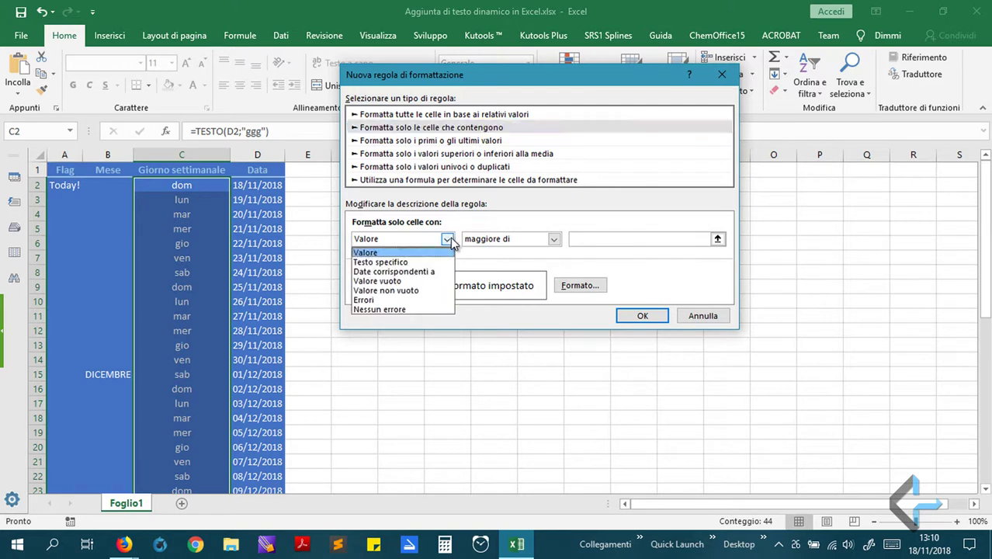
click(418, 259)
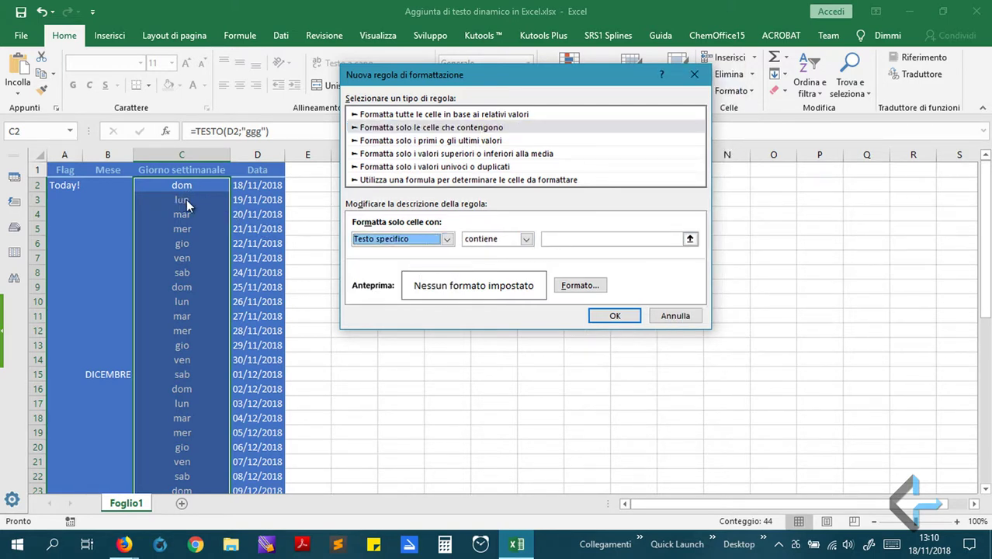
click(554, 240)
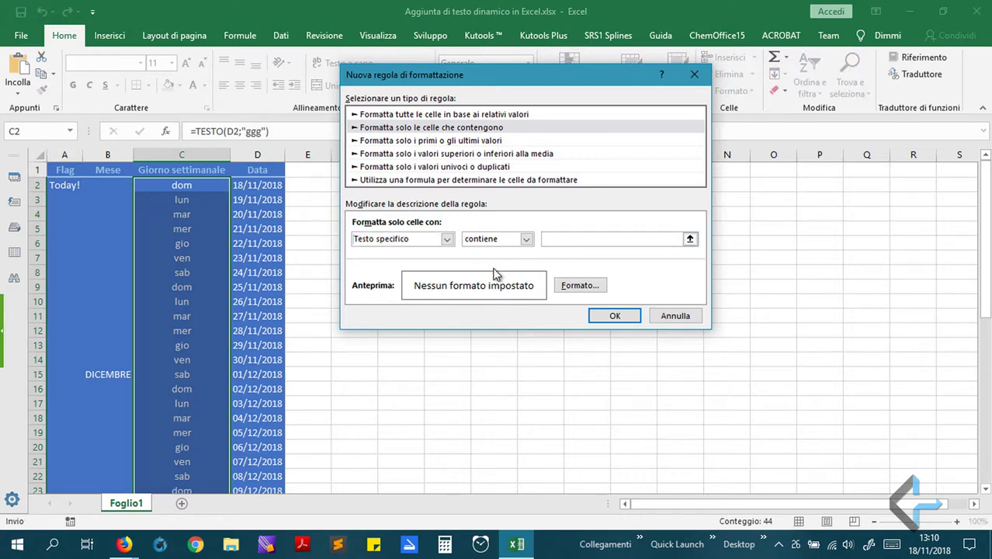
text(lun)
Give the "lun" rule's format a gold background fill and a black font colour
click(568, 289)
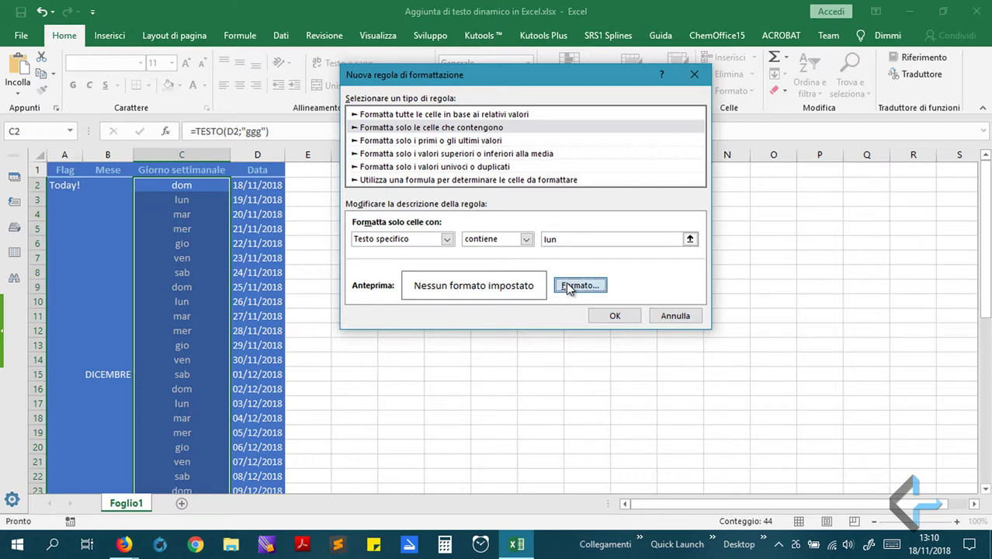
click(506, 38)
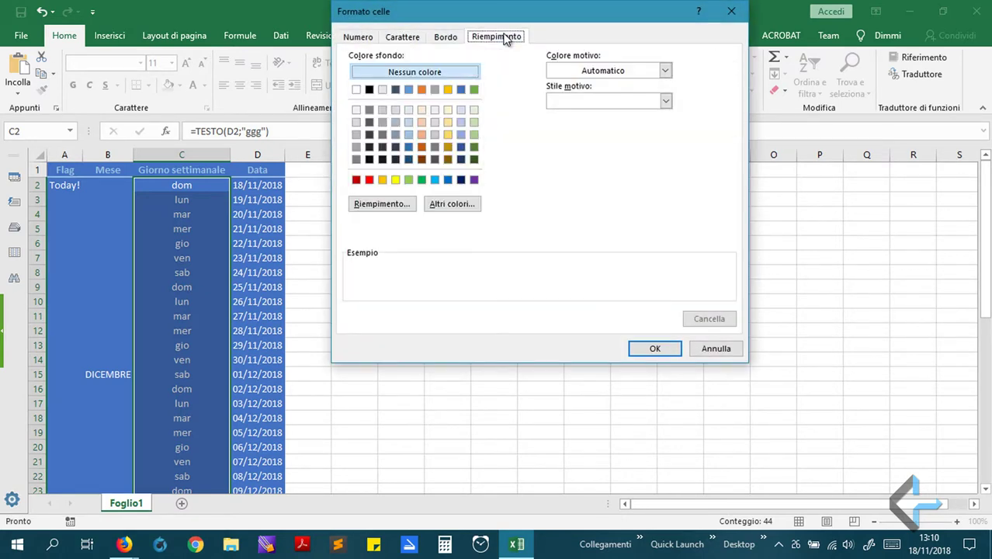
click(449, 89)
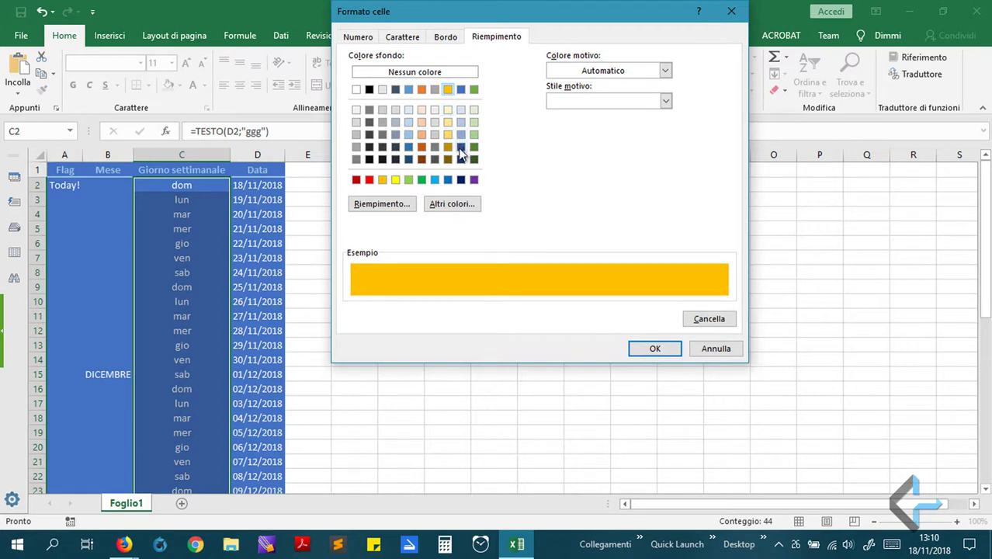
click(405, 38)
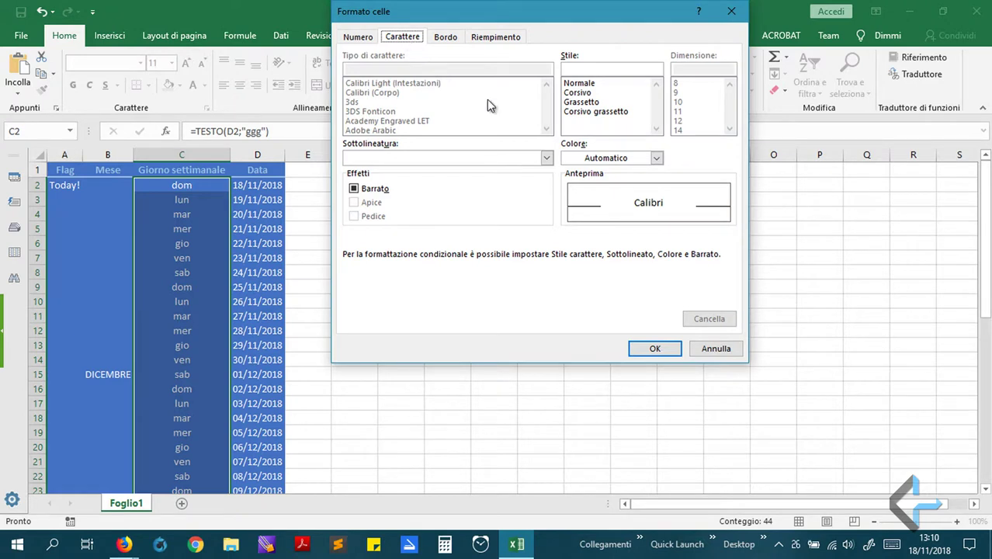
click(657, 159)
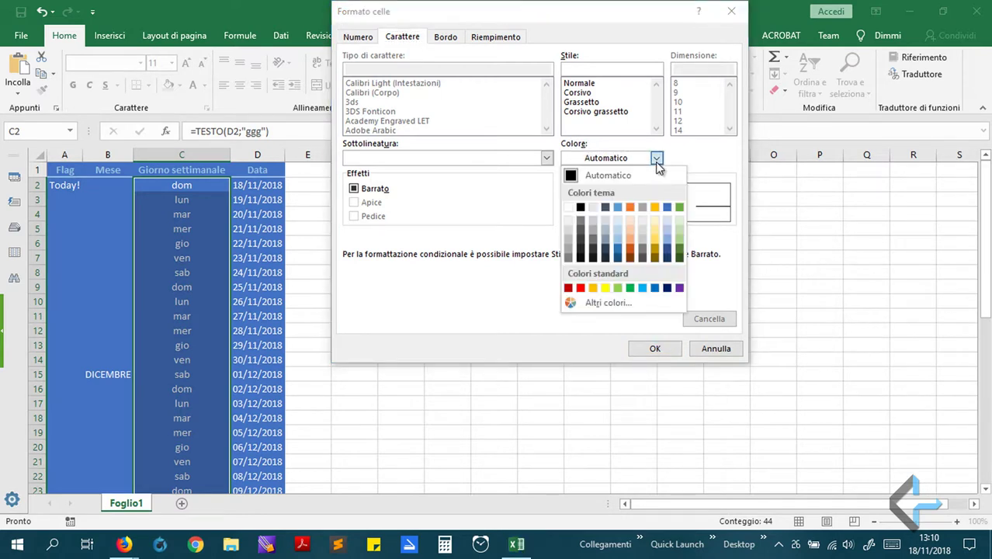
click(580, 206)
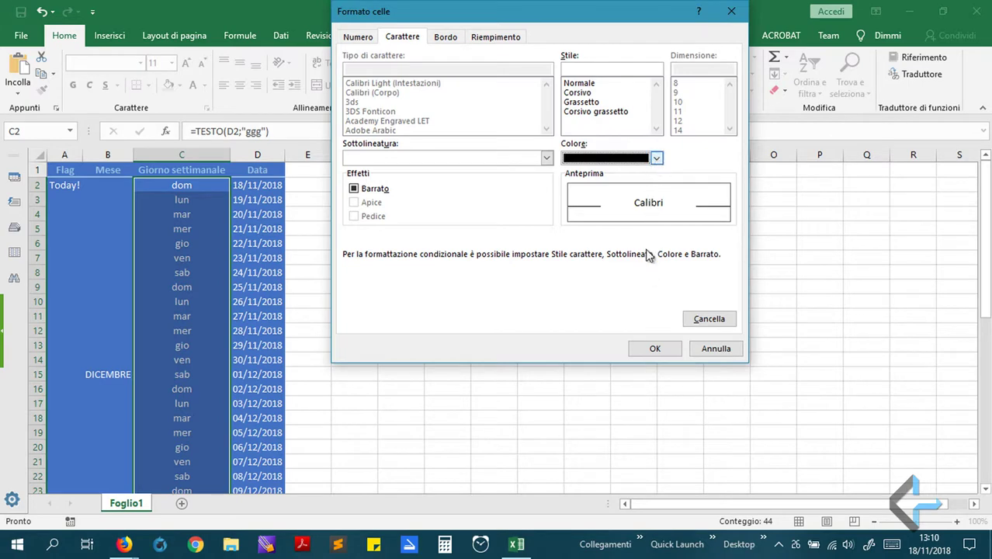
click(651, 349)
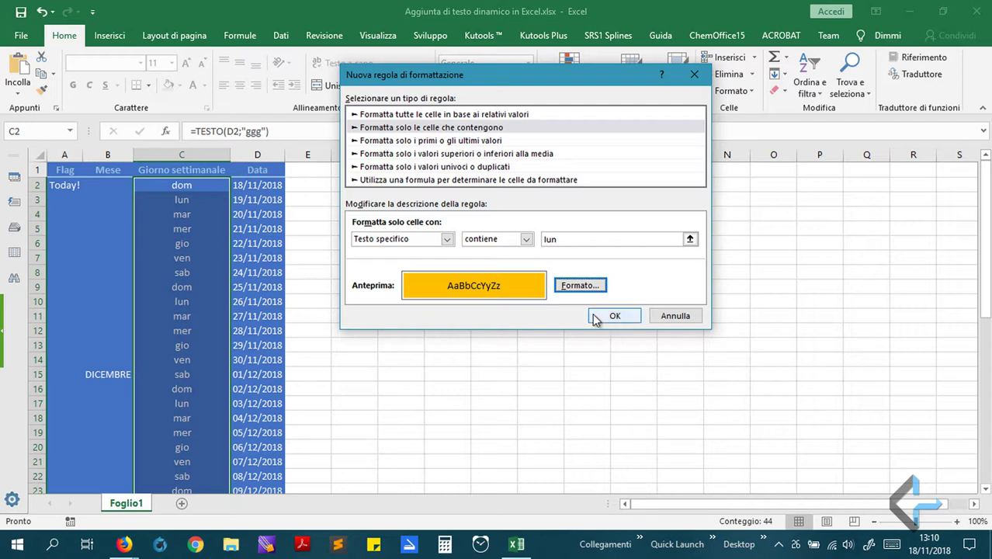
Change the "lun" rule's font colour to the blue theme colour and apply the rule to the weekday cells
click(579, 286)
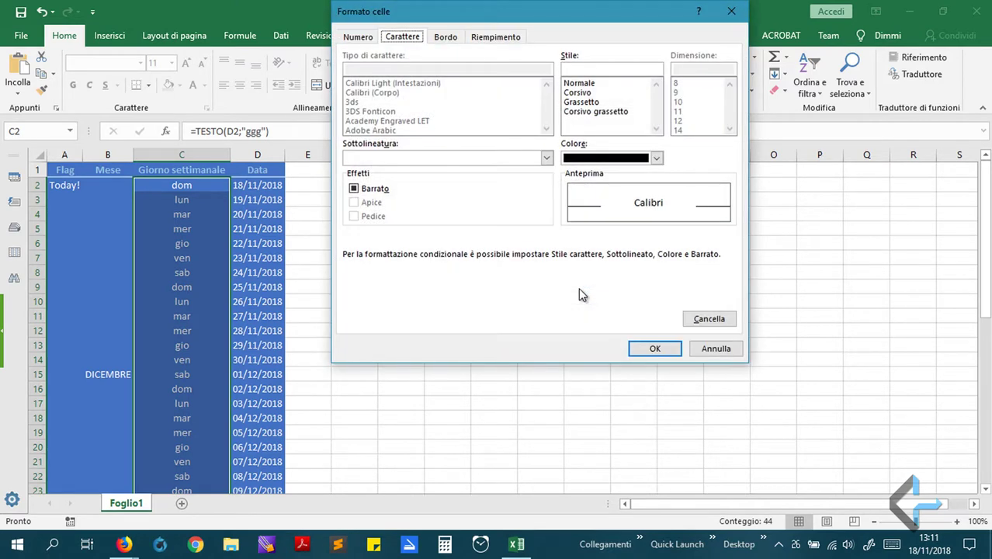
click(657, 159)
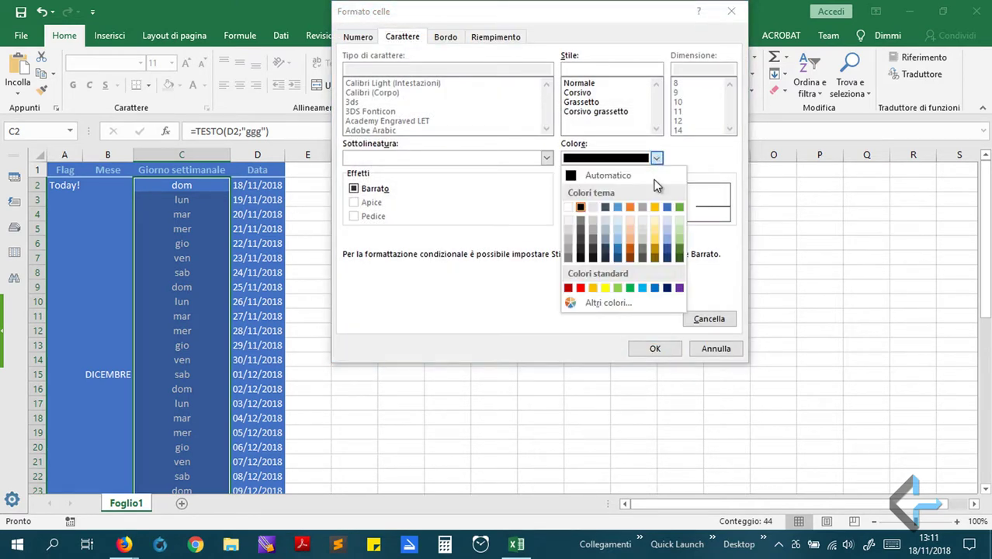
click(667, 207)
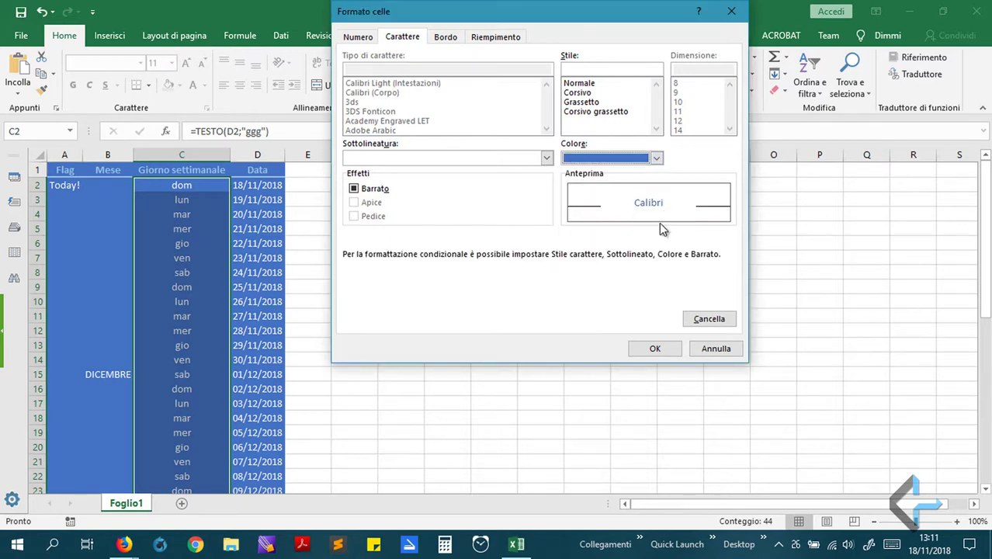
click(654, 349)
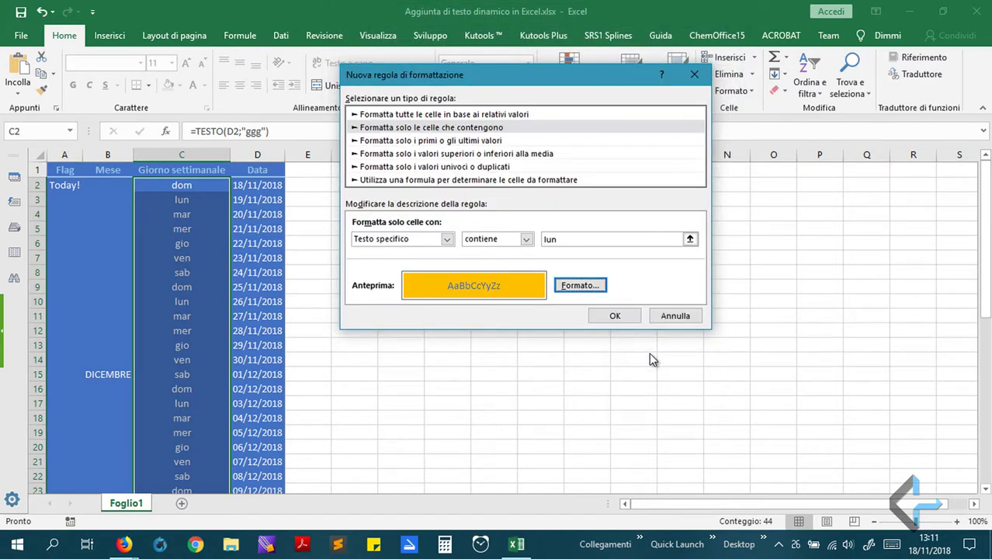
click(612, 317)
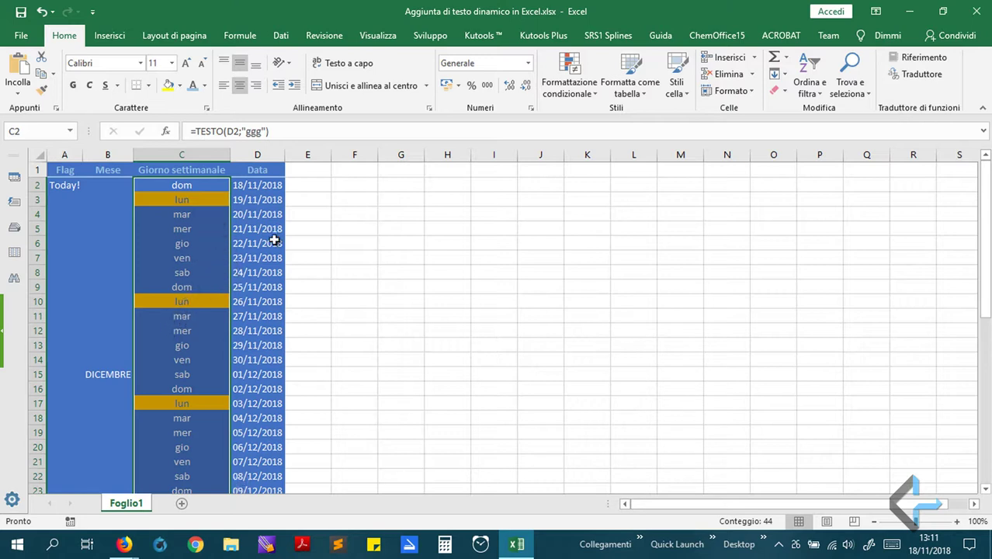
Create a conditional formatting rule on date cells D2:D45 for cells with dates corresponding to Oggi
click(266, 186)
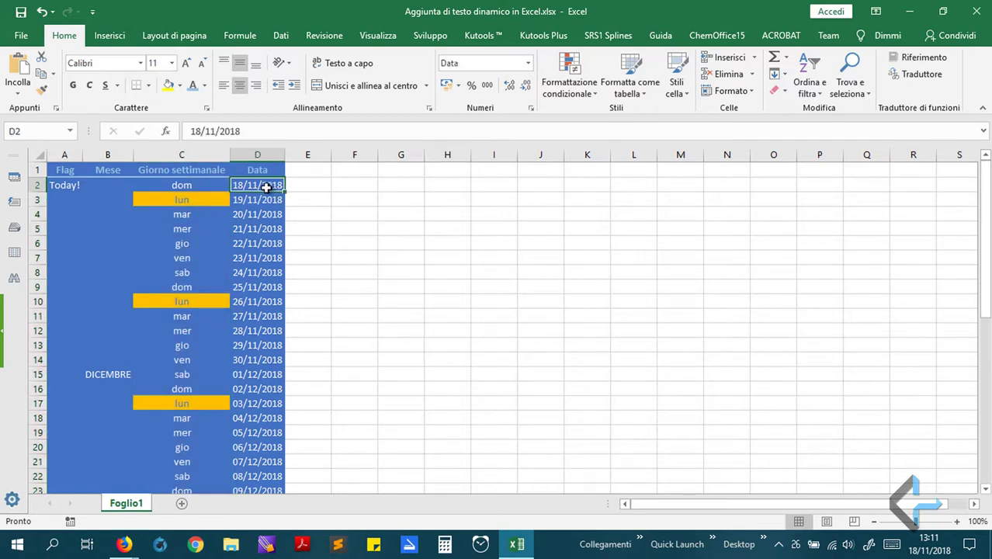
drag(266, 187, 253, 513)
drag(252, 511, 255, 456)
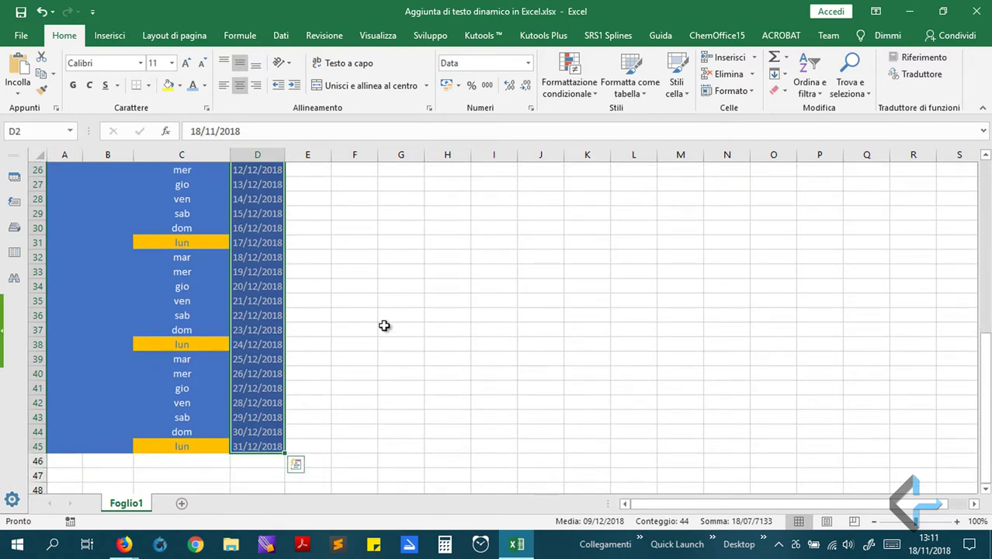
scroll(382, 315, up, 8)
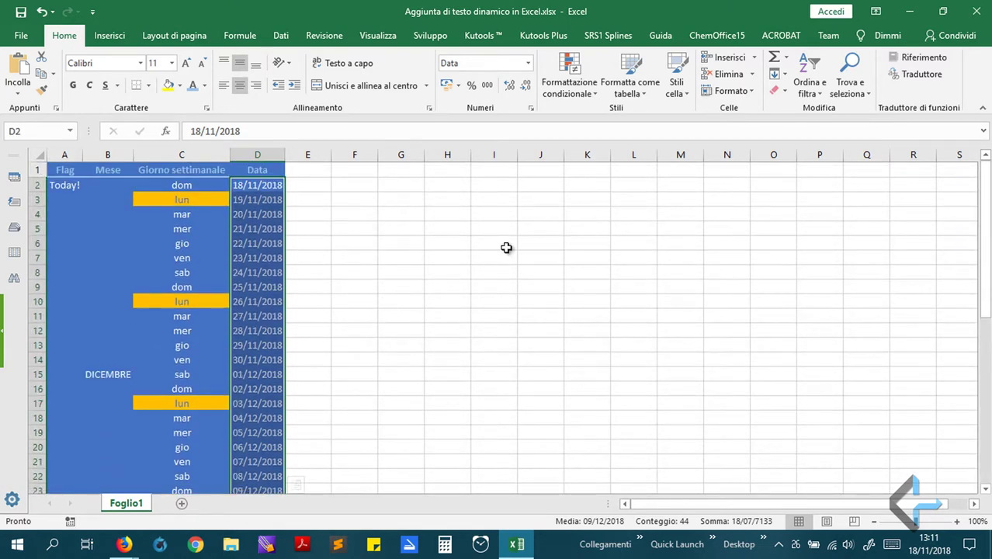
click(593, 93)
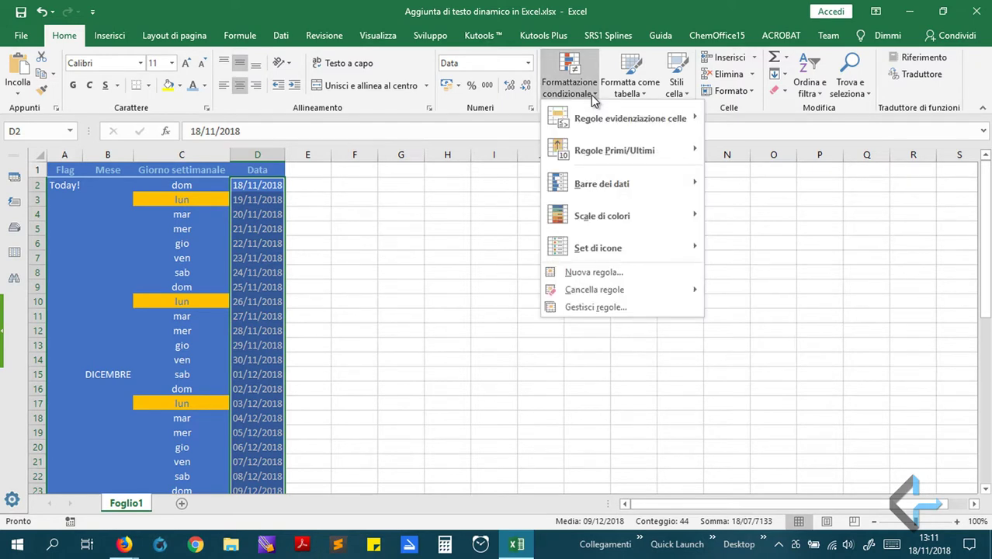
mouse_move(621, 118)
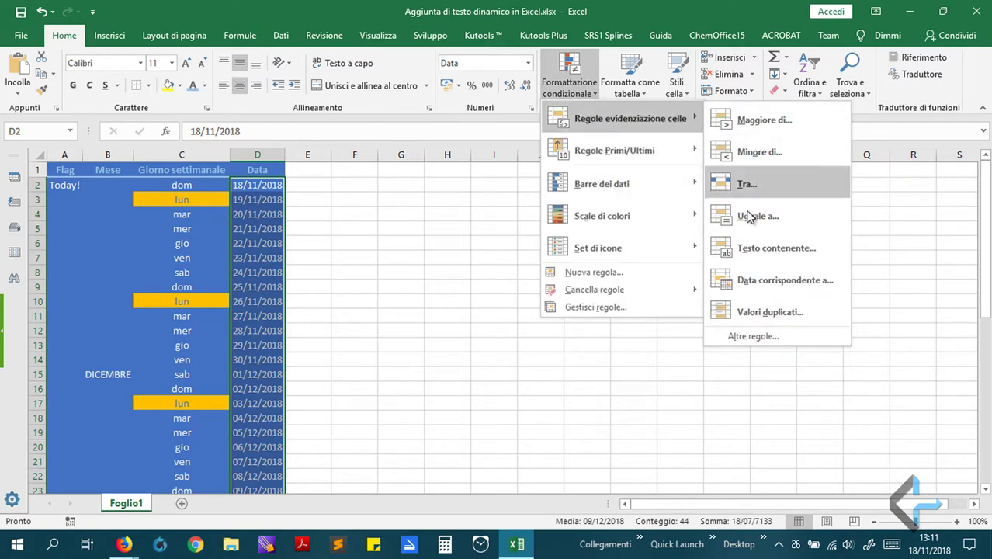
click(739, 337)
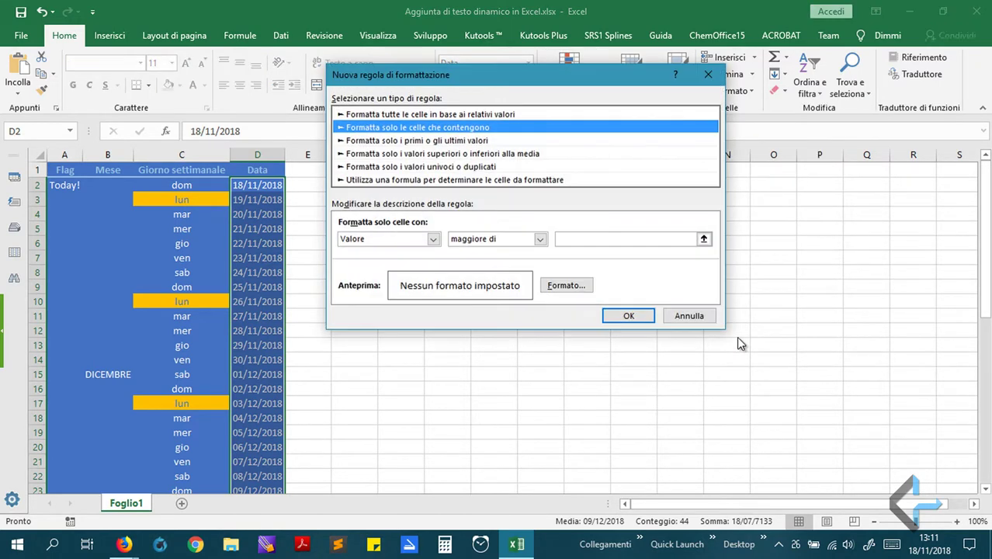
click(436, 238)
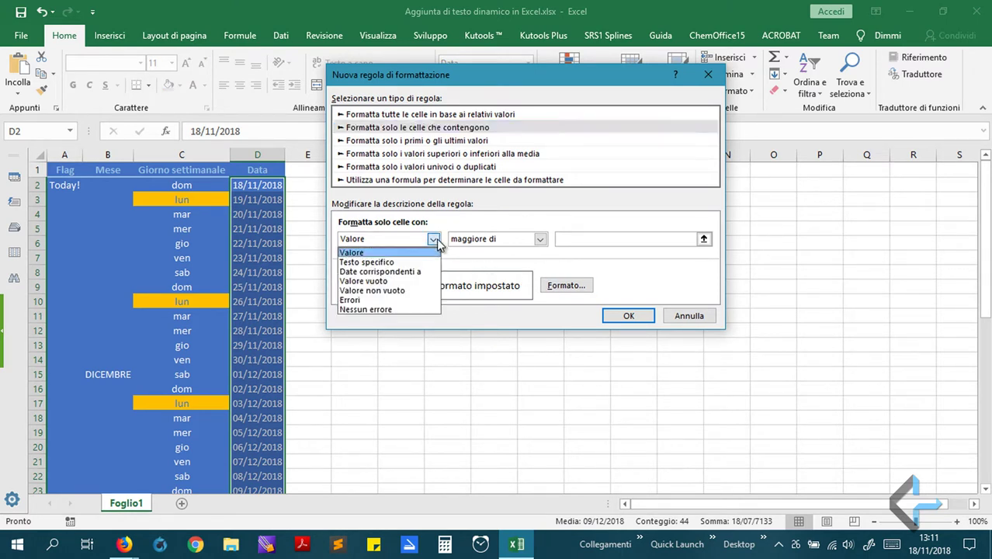
click(412, 274)
click(535, 239)
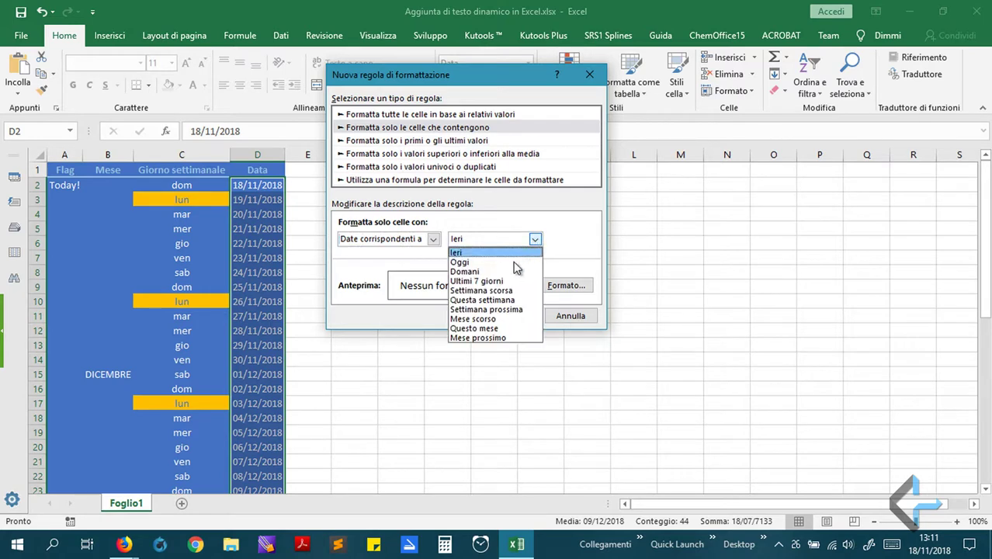
click(514, 265)
Format the Oggi rule with a light blue fill and a bold white font, and apply it to the date cells
click(566, 285)
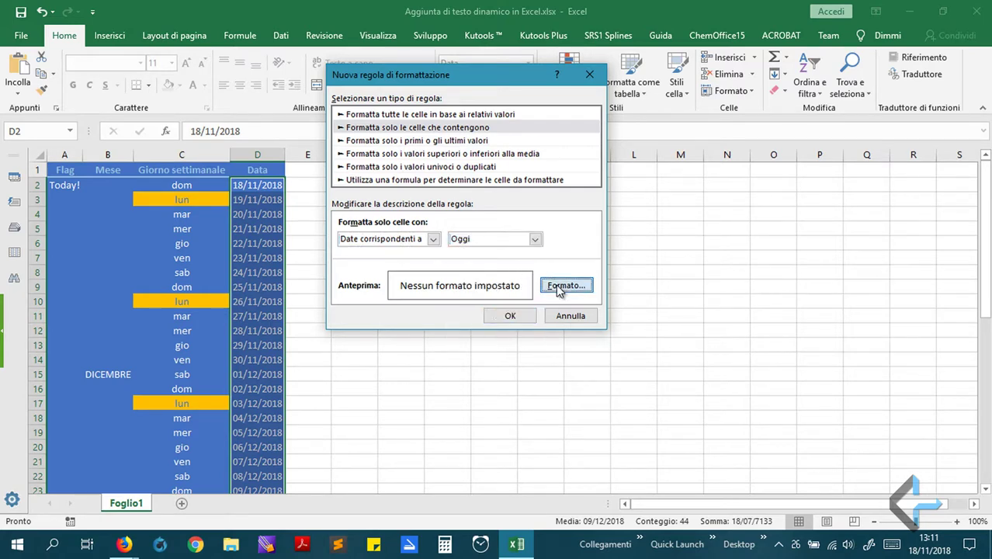
click(475, 38)
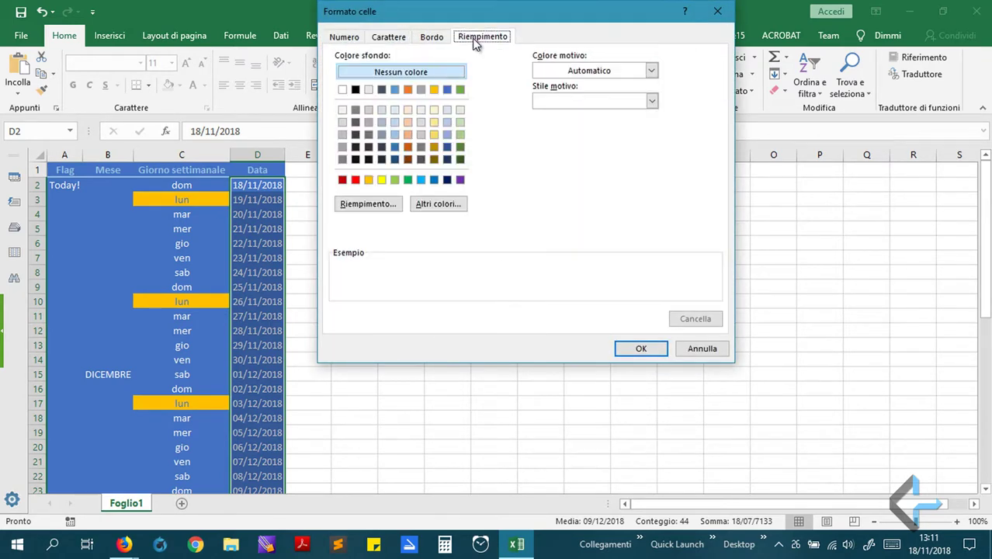
click(421, 180)
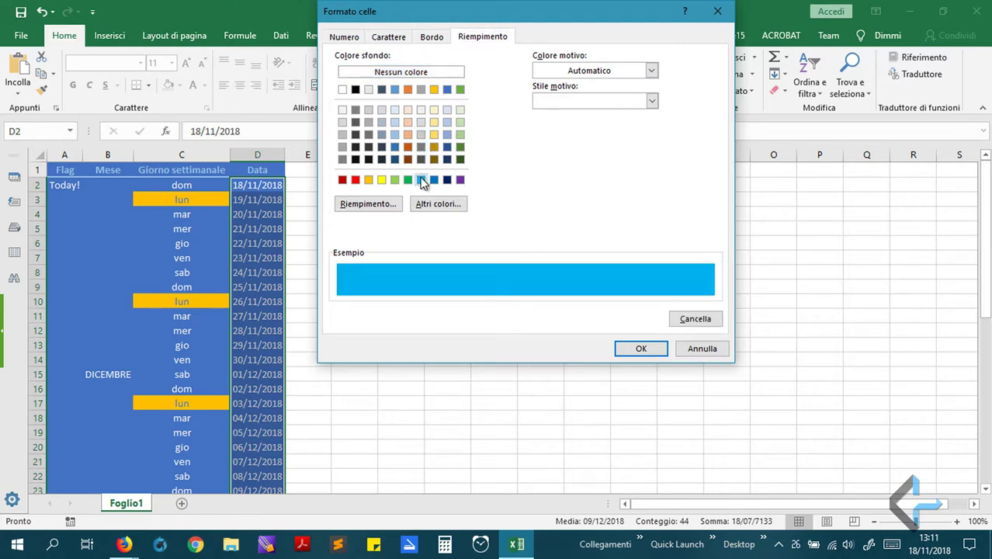
click(390, 38)
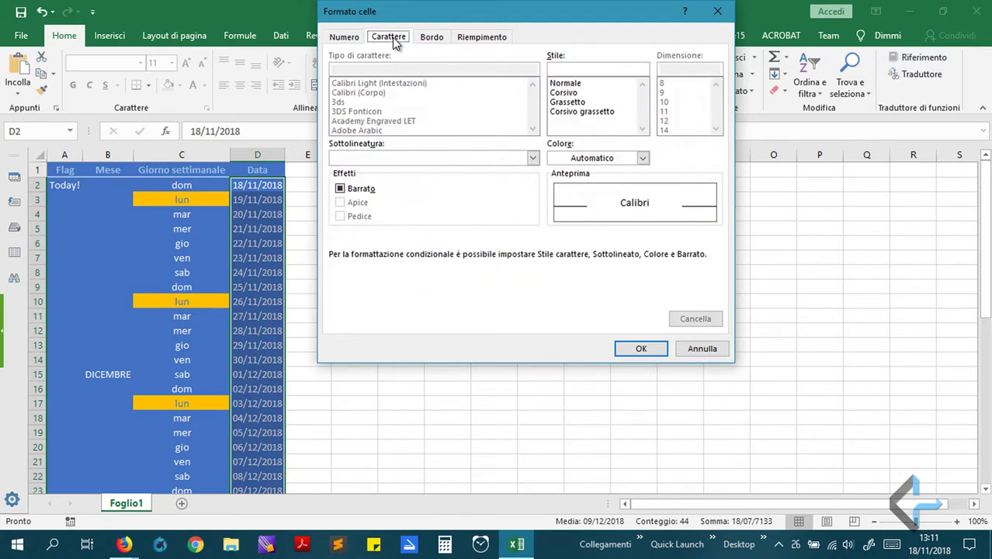
click(574, 102)
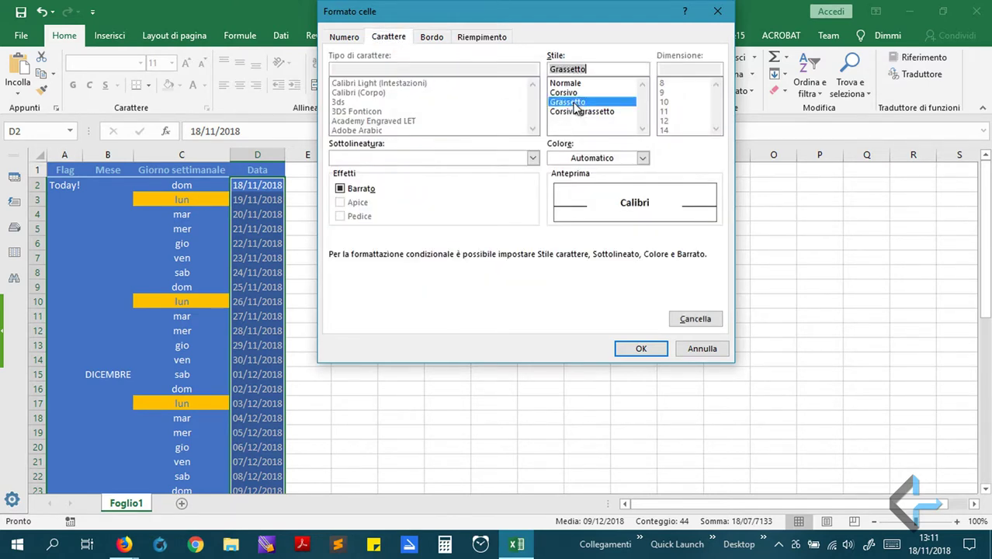
click(643, 158)
click(555, 207)
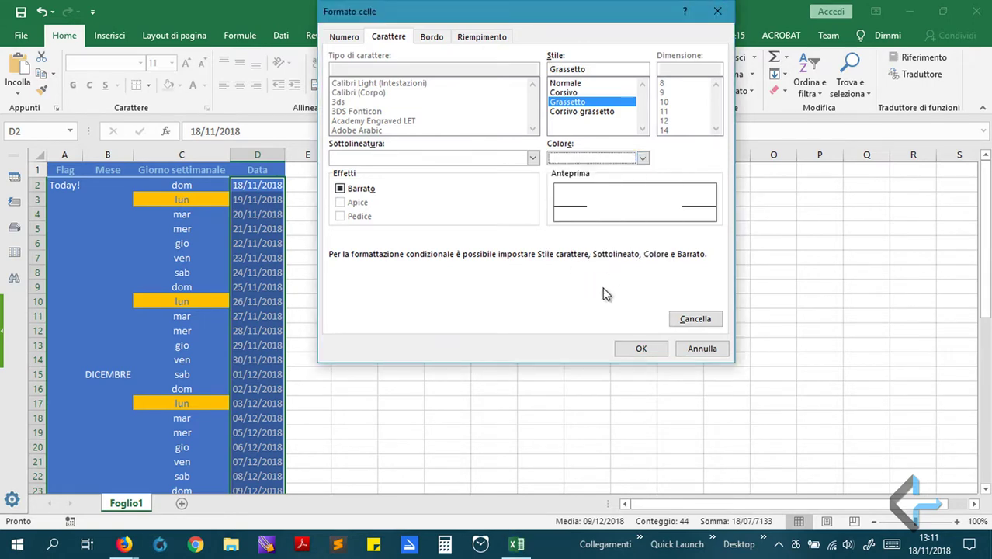
click(639, 350)
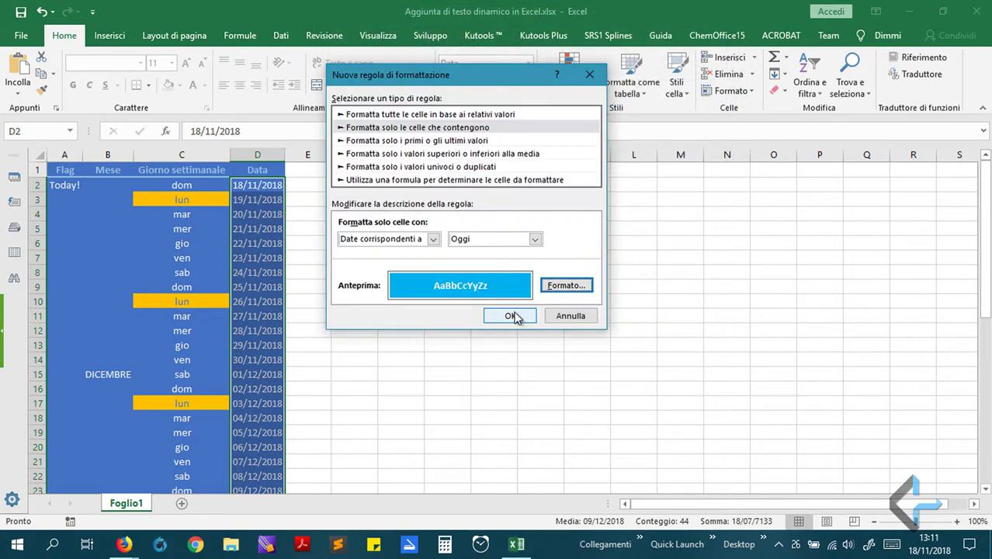
click(515, 313)
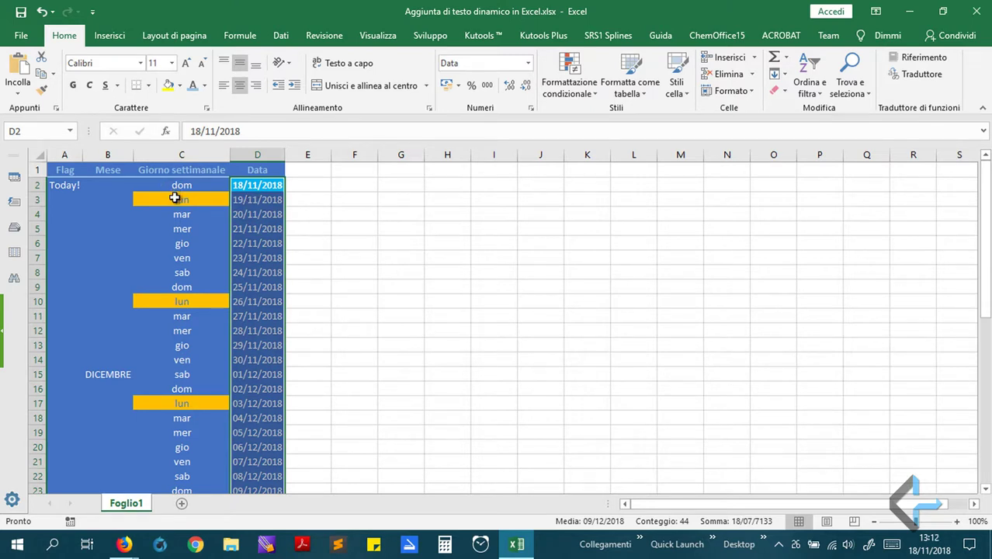
Create a conditional formatting rule on month cells B2:B45 for cells with Valore non vuoto
click(99, 376)
drag(101, 187, 111, 448)
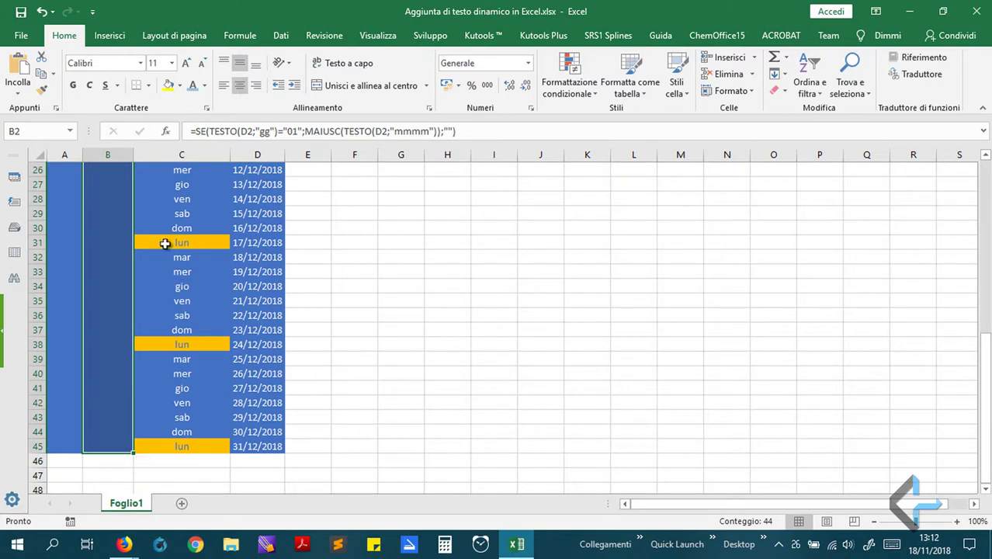
scroll(351, 314, up, 4)
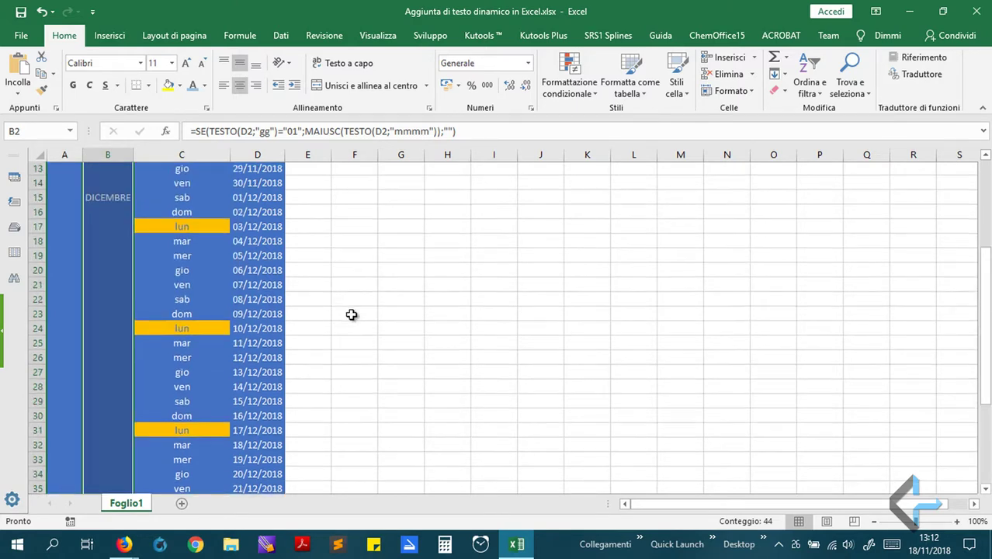
scroll(352, 314, up, 4)
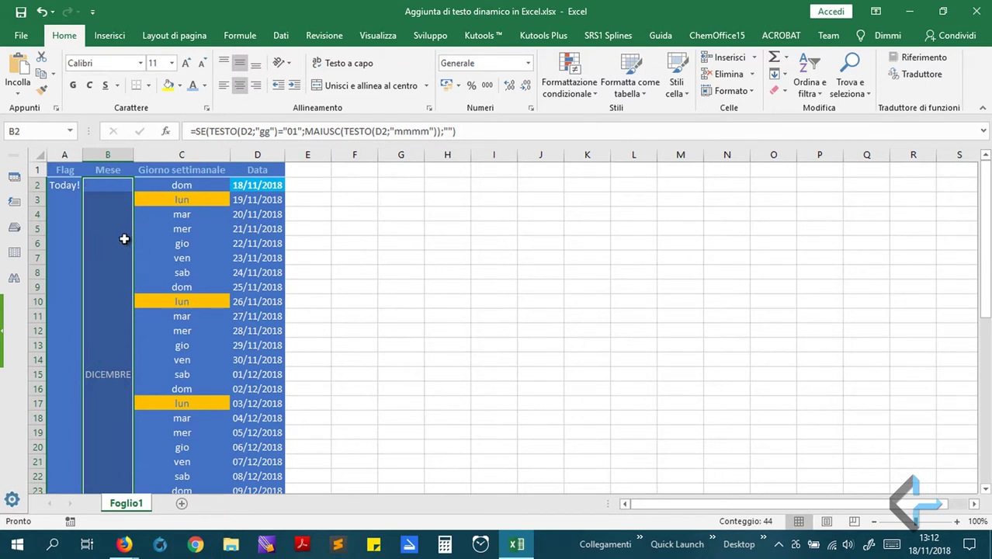
click(591, 92)
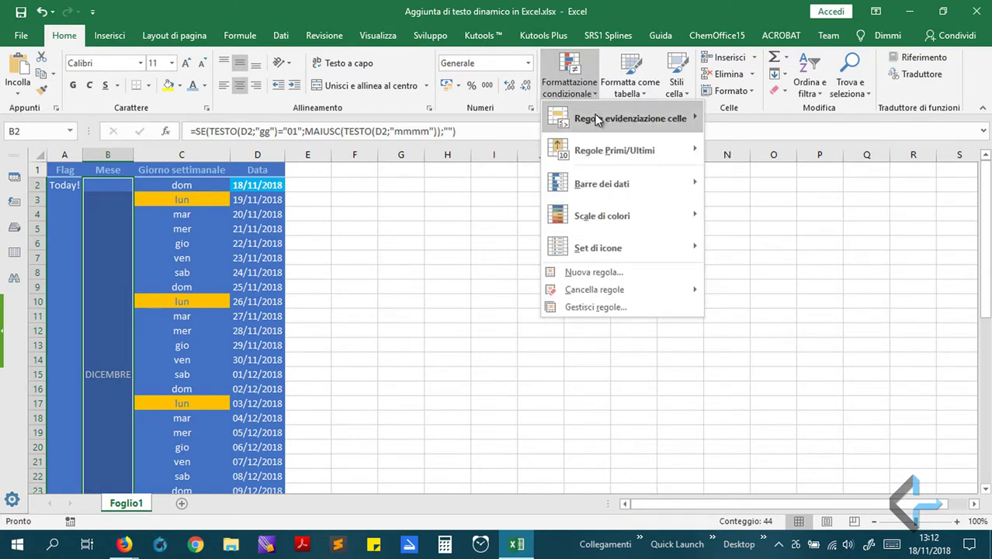
mouse_move(634, 117)
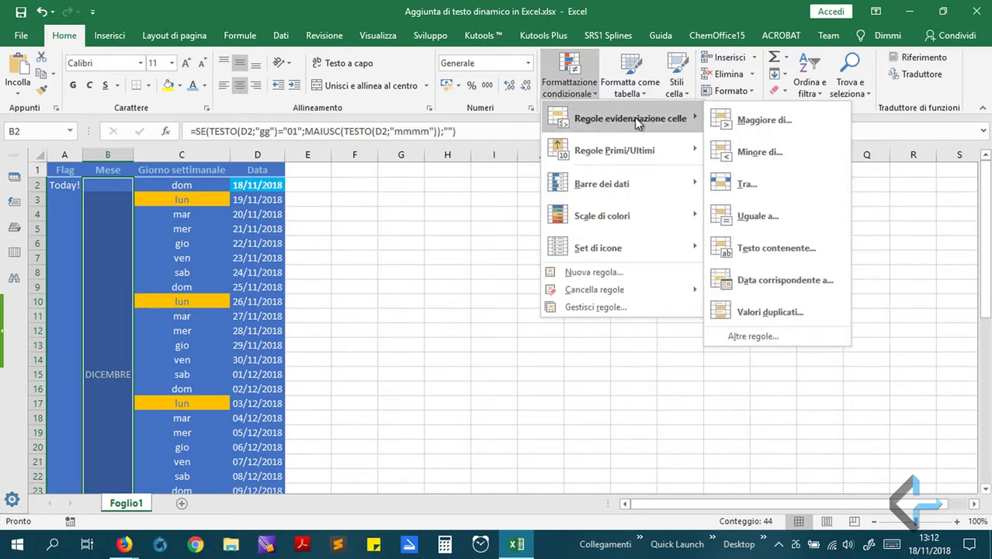
click(760, 335)
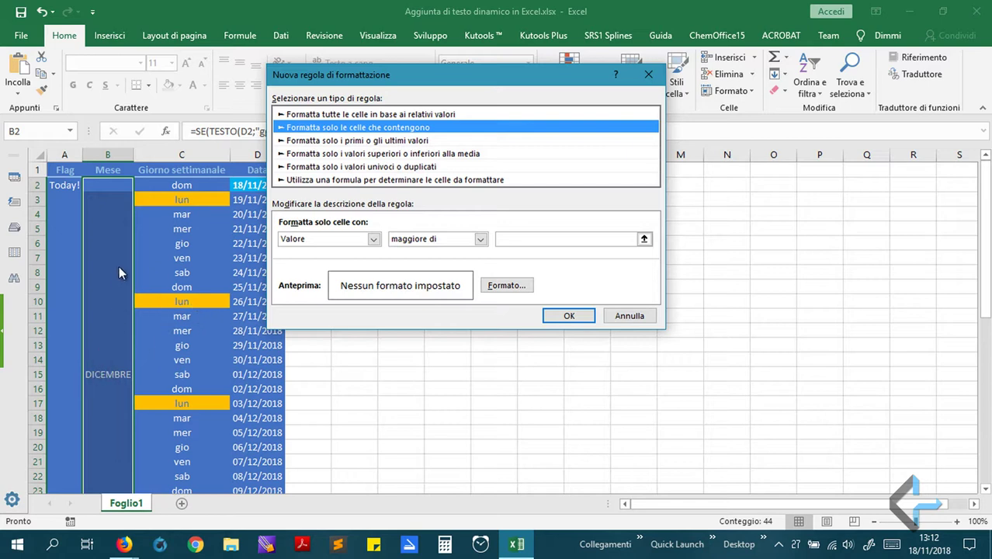
click(374, 239)
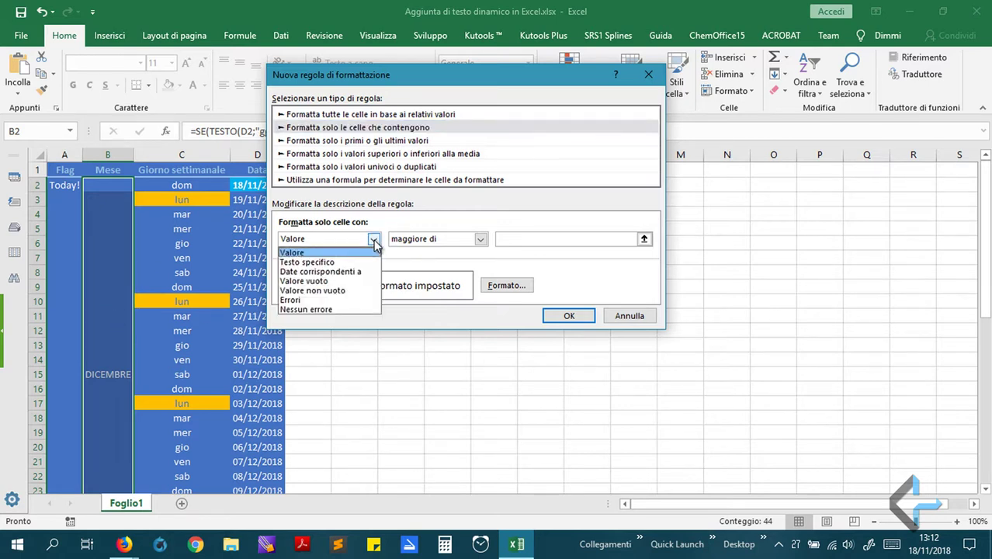
click(346, 291)
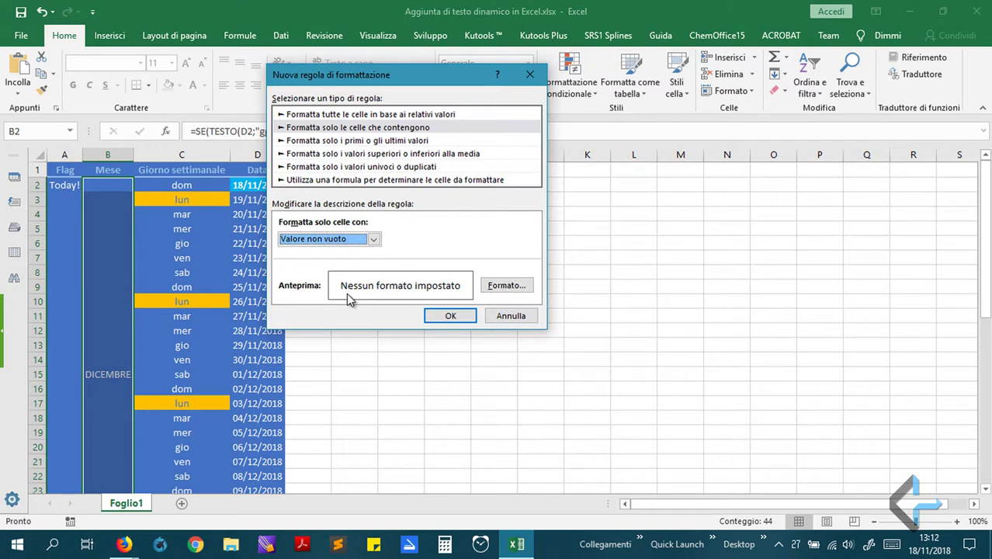
Format the Valore non vuoto rule with a gold fill and the blue theme font colour, and apply it to the month cells
click(505, 286)
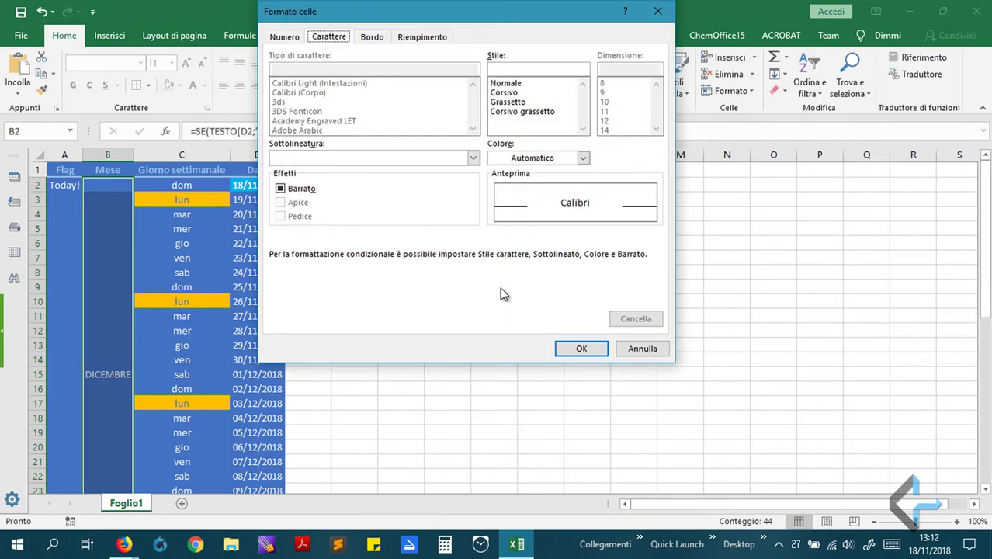
click(428, 37)
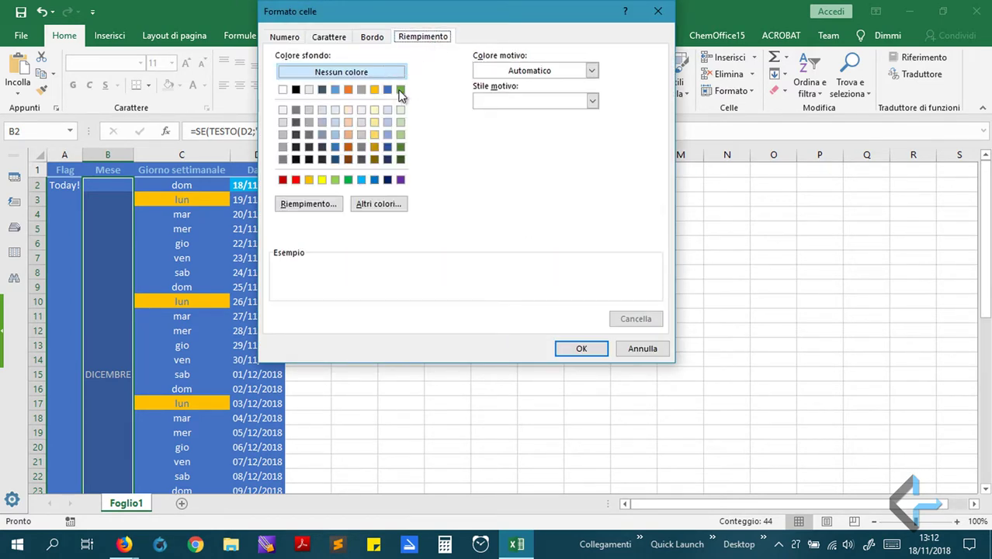
click(375, 90)
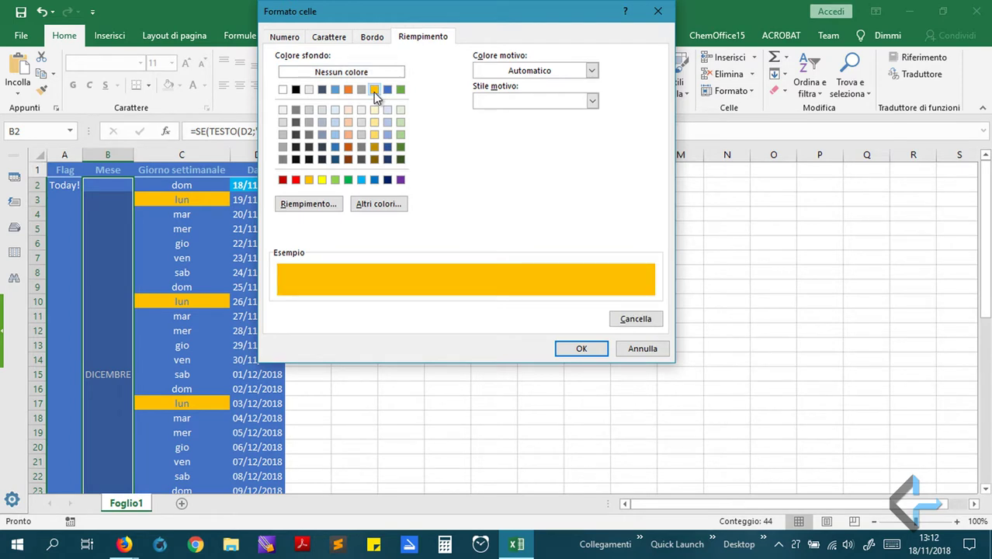
click(329, 36)
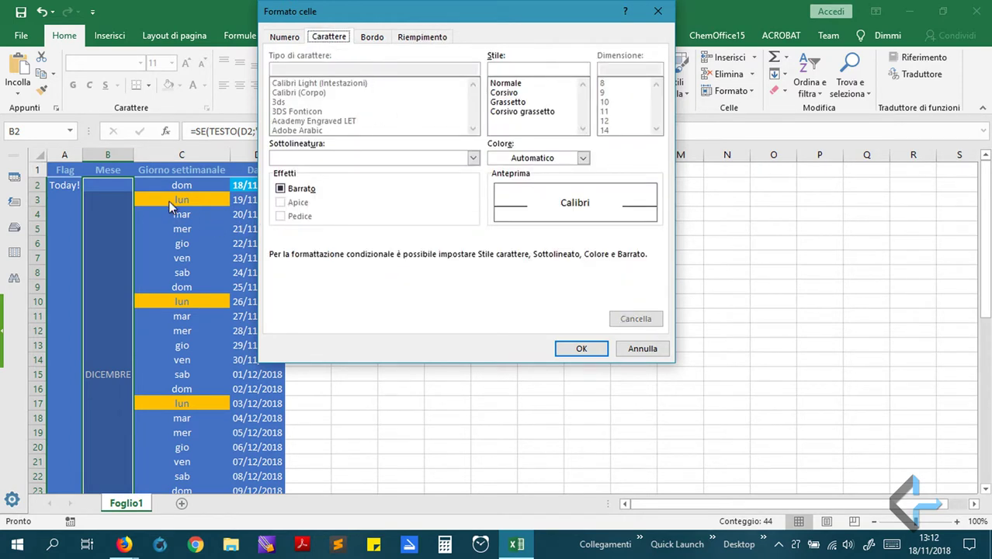
click(583, 158)
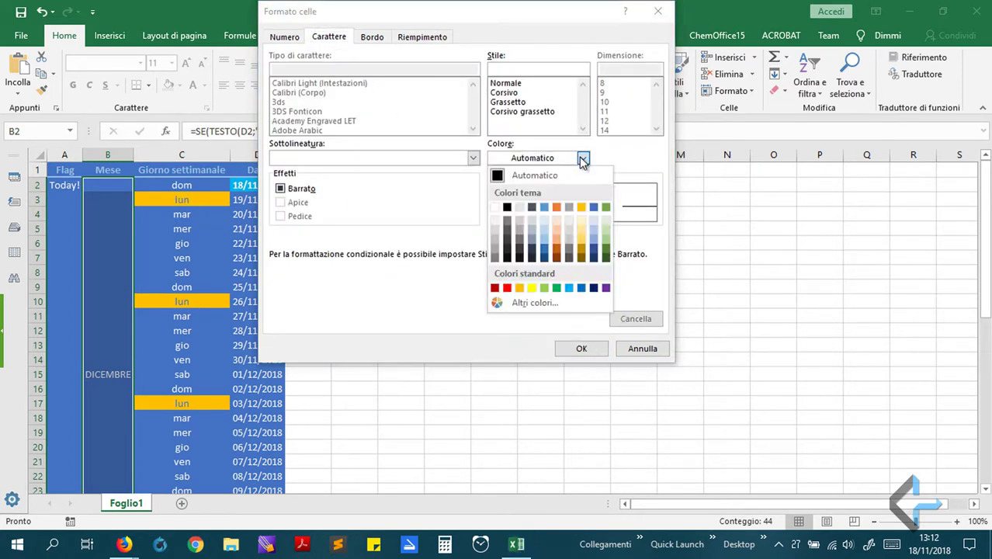
click(594, 207)
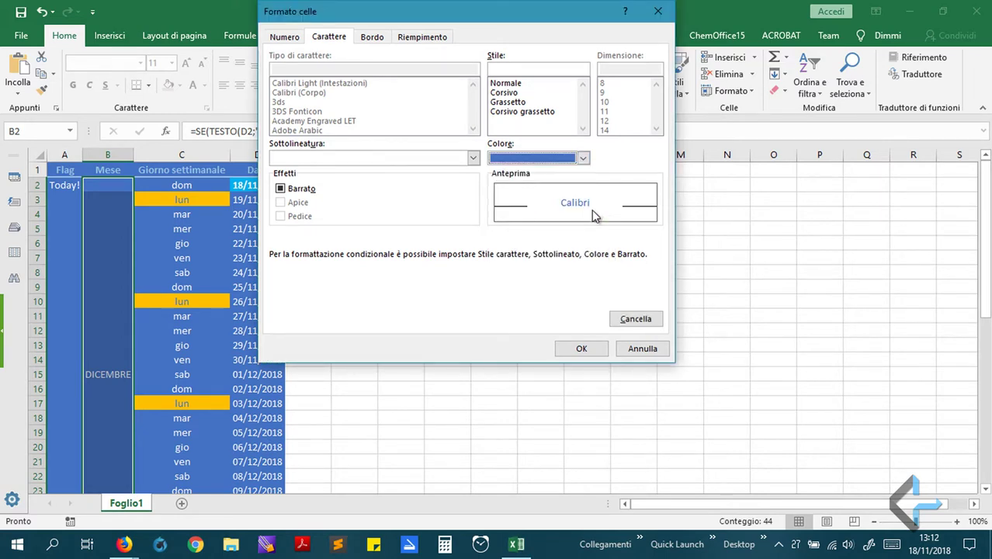
click(581, 347)
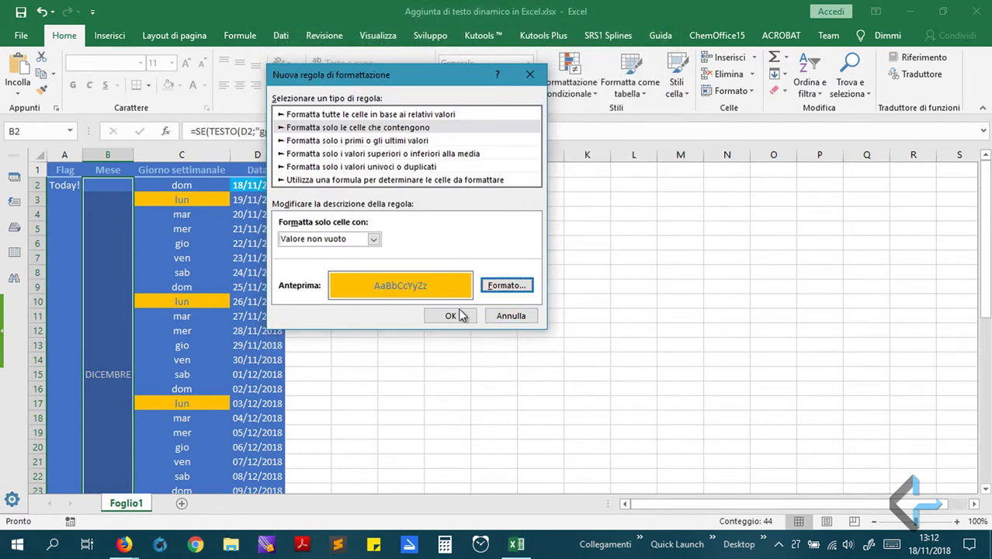
click(450, 316)
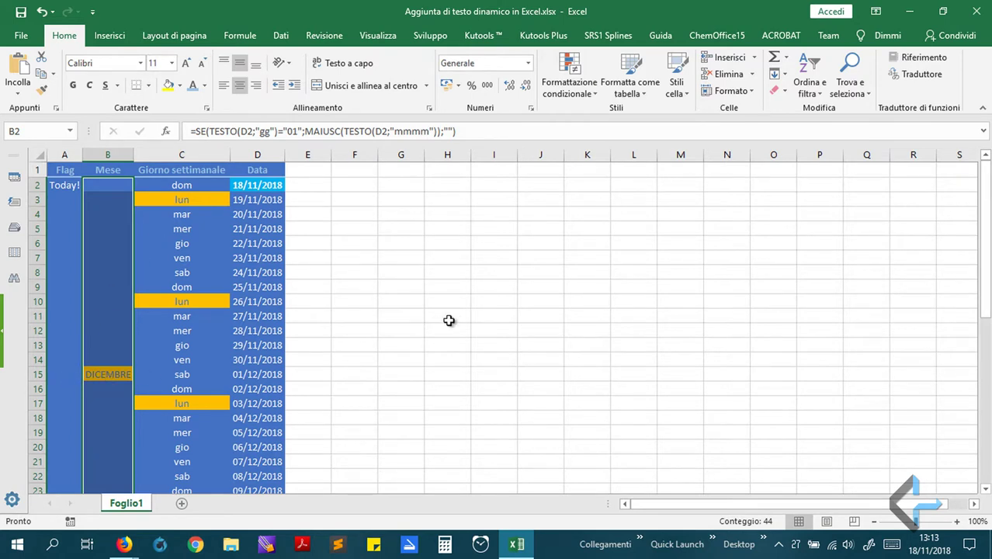
Create a conditional formatting rule on flag cells A2:A45 for Testo specifico that contains "Today!"
click(66, 187)
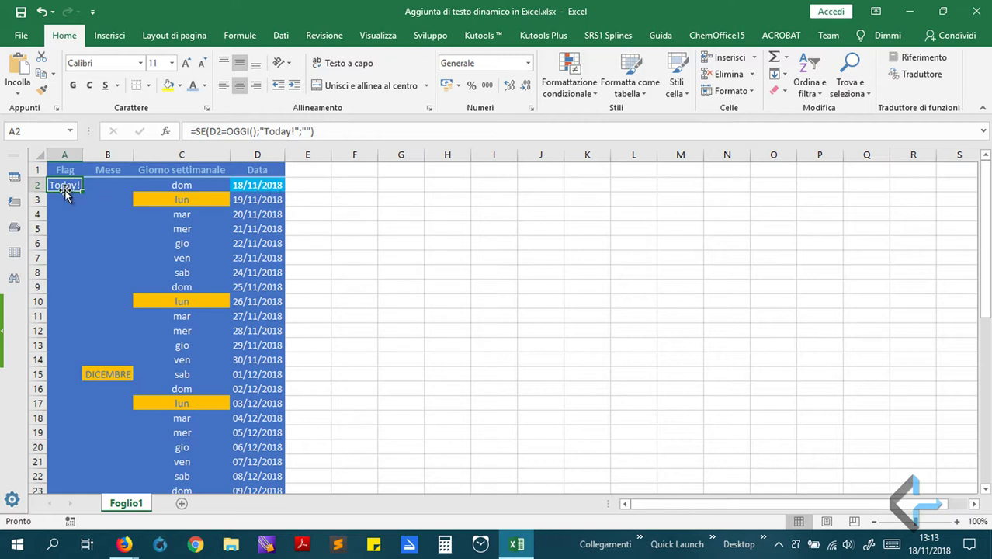
drag(65, 185, 59, 445)
scroll(157, 373, up, 3)
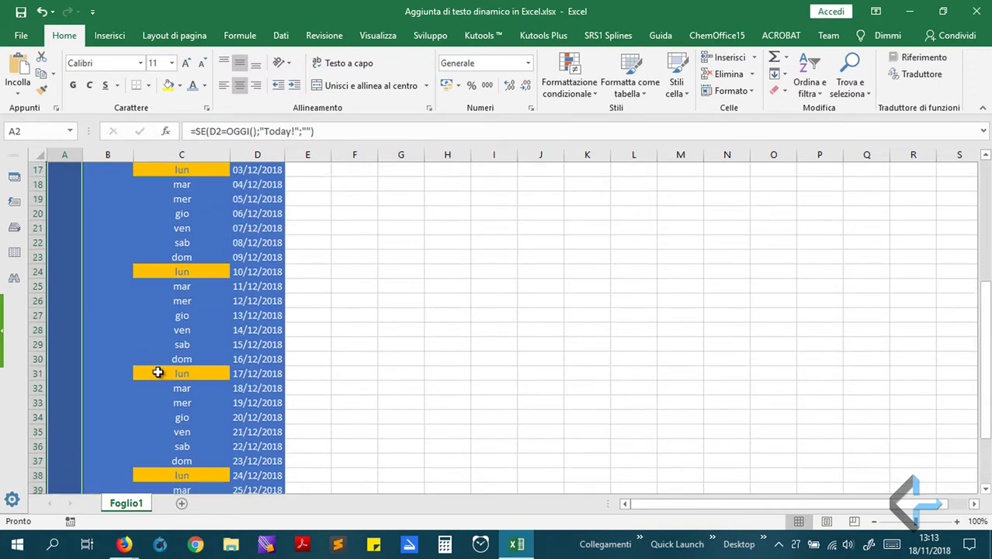
scroll(157, 372, up, 5)
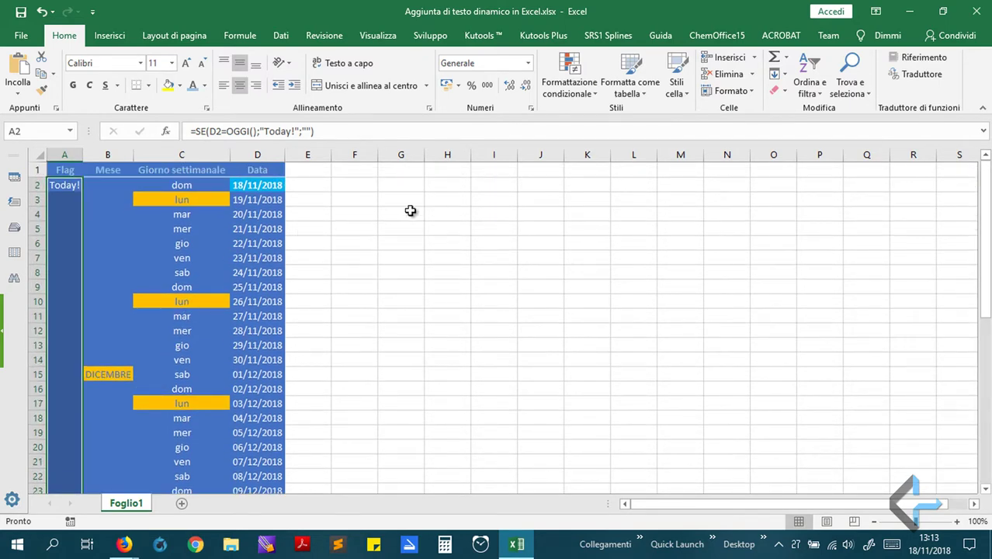
click(589, 95)
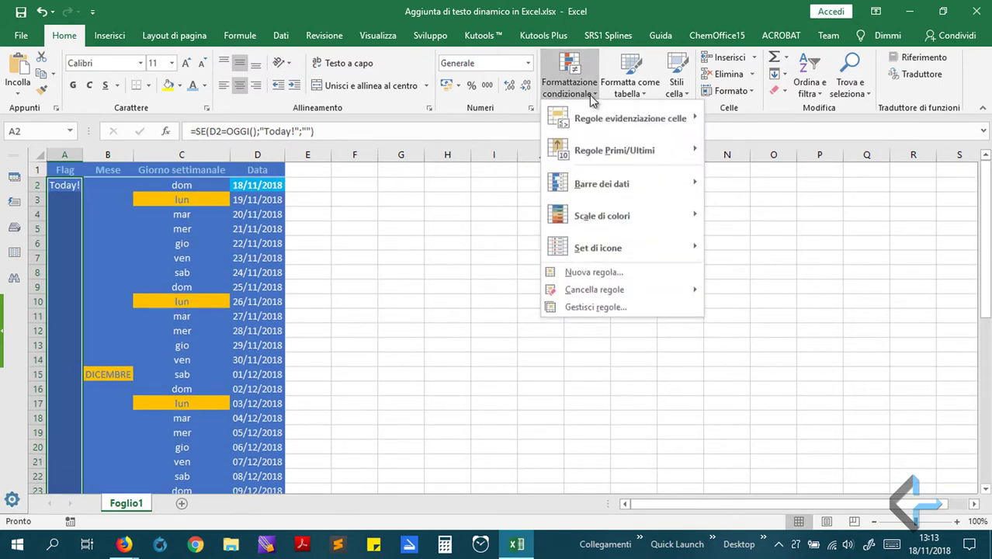
mouse_move(599, 116)
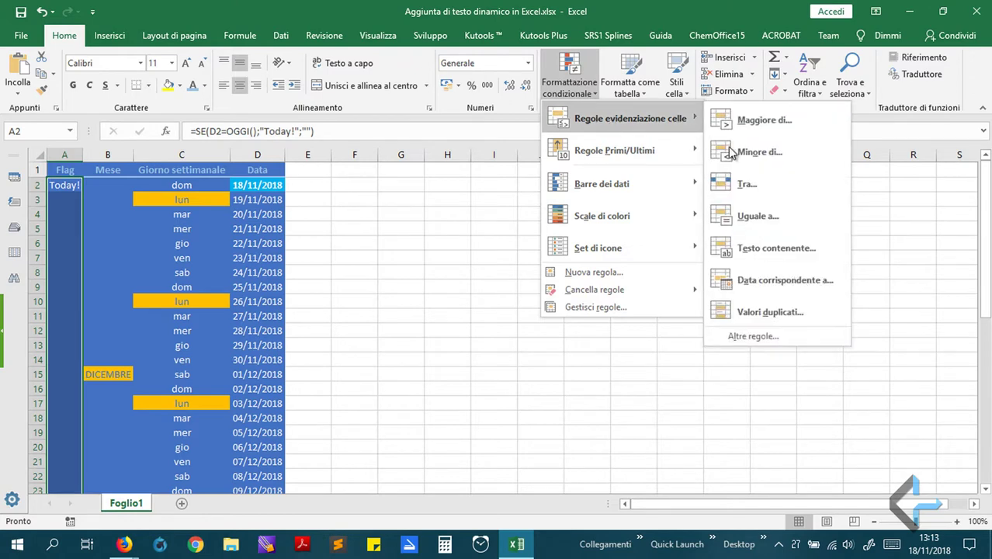
click(759, 339)
drag(473, 74, 645, 115)
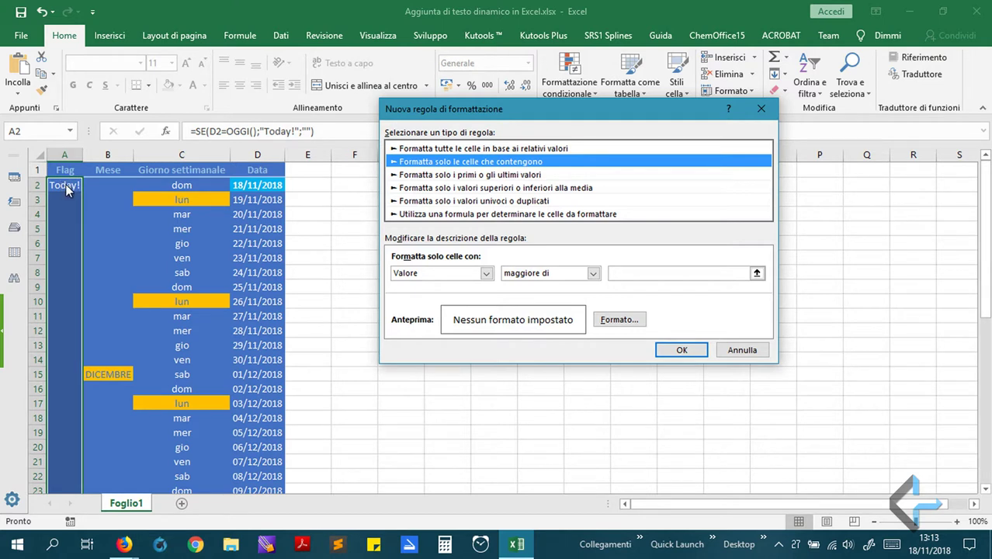
click(487, 274)
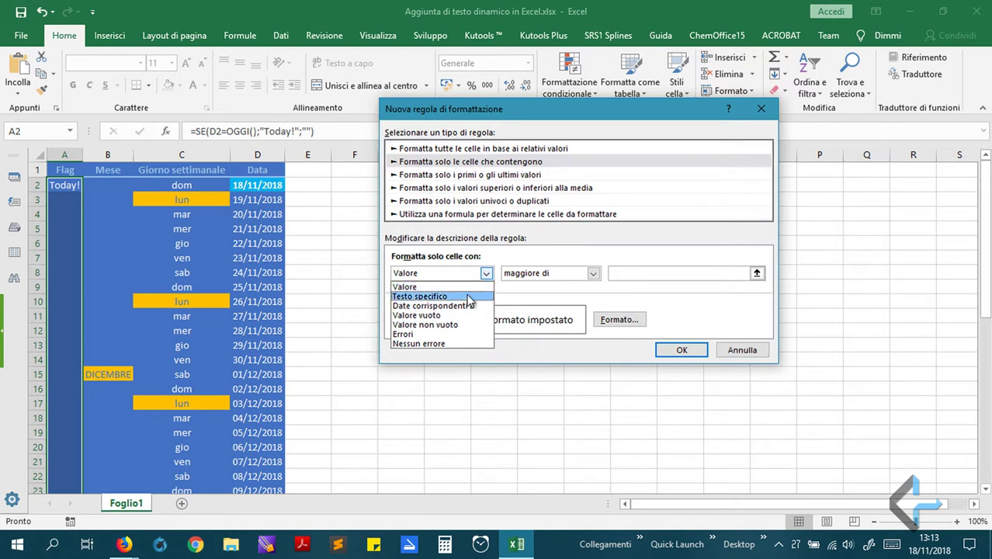
click(470, 298)
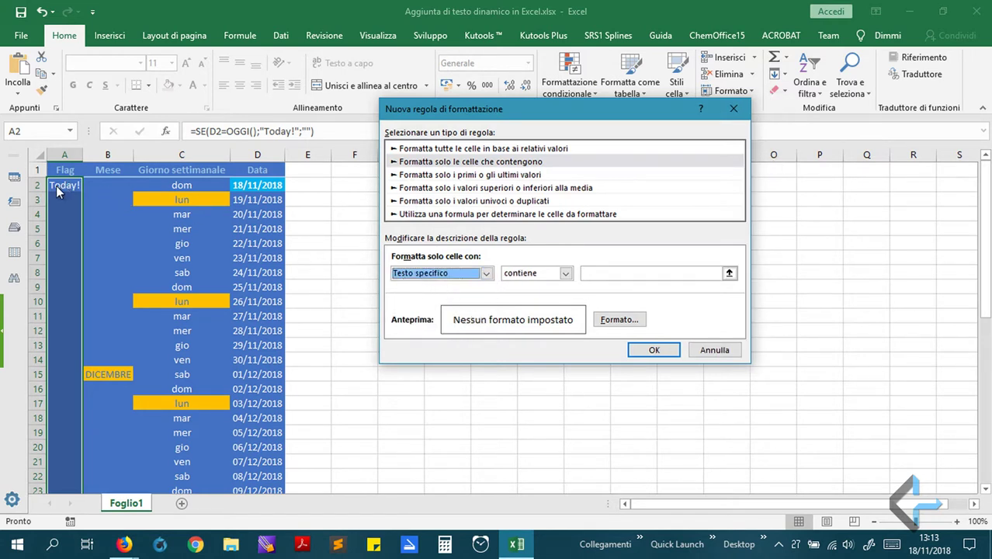
click(590, 273)
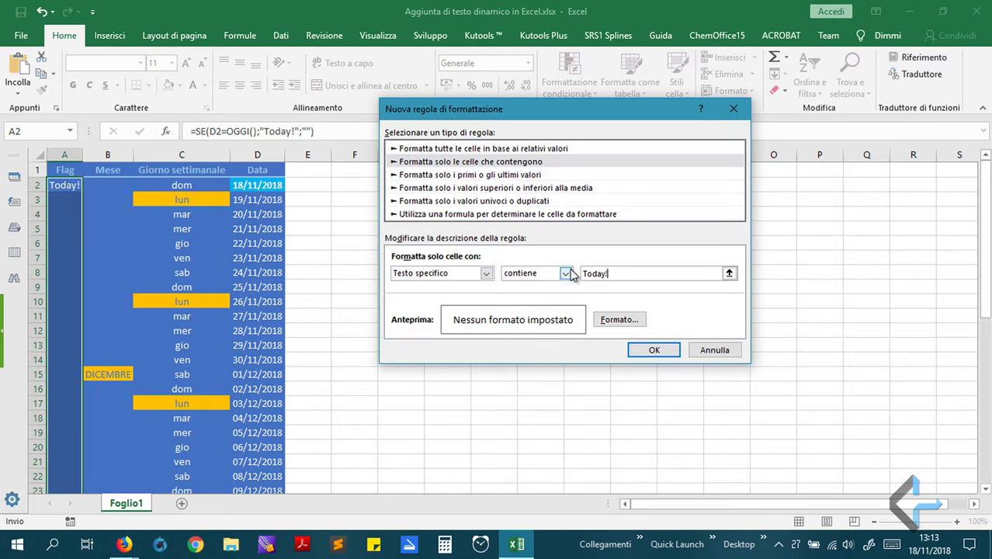
Format the "Today!" rule with a light blue fill and a bold white font, and apply it to the flag cells
click(619, 319)
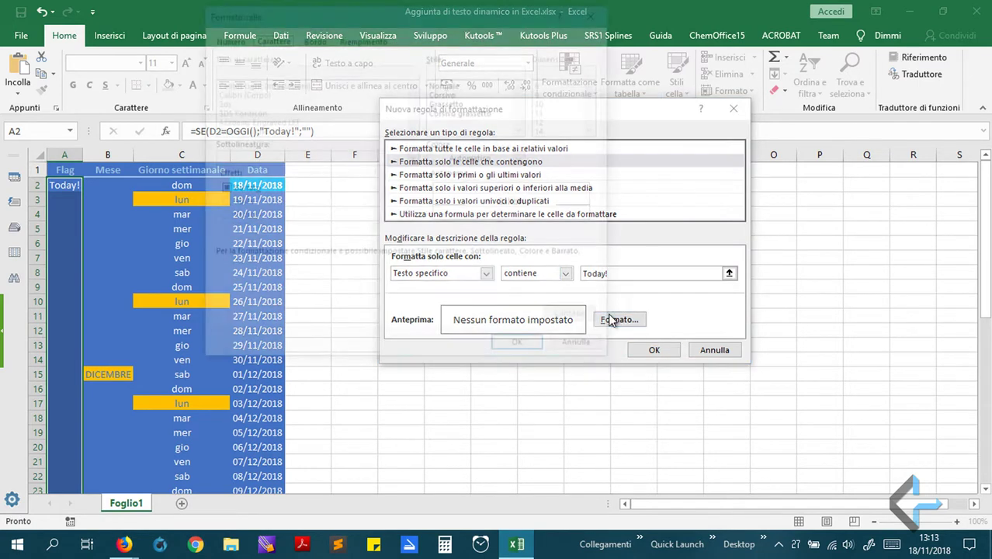
drag(445, 12, 722, 59)
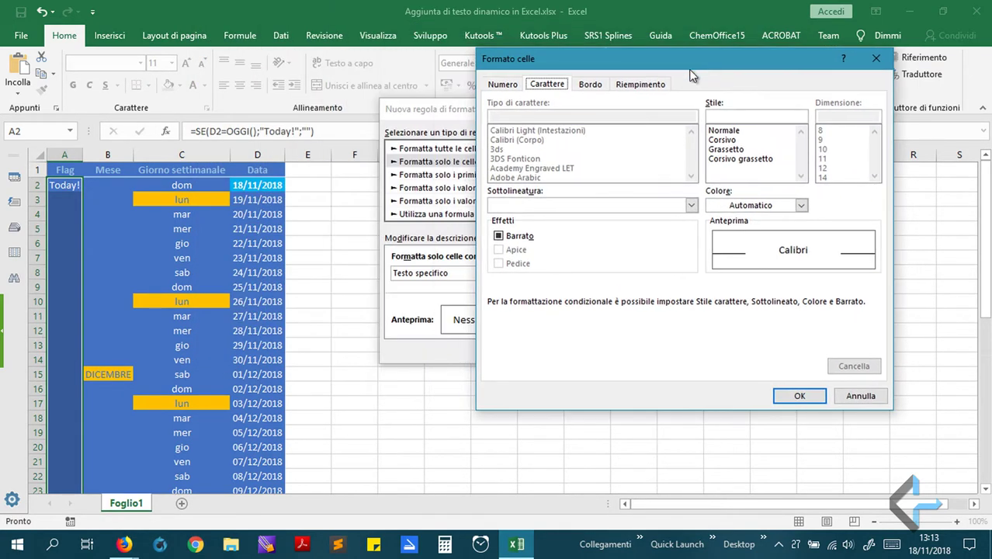
click(641, 86)
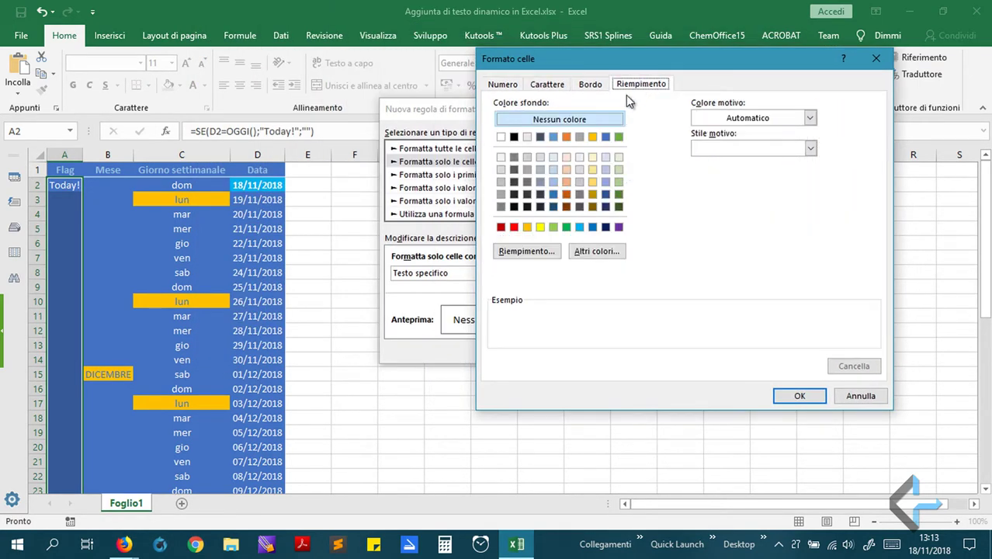
click(580, 227)
click(546, 85)
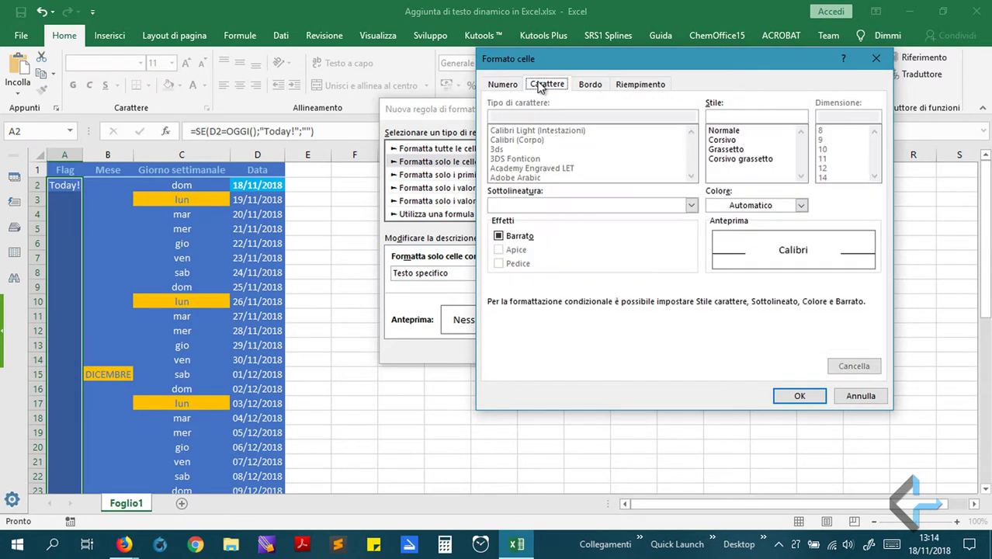
click(730, 149)
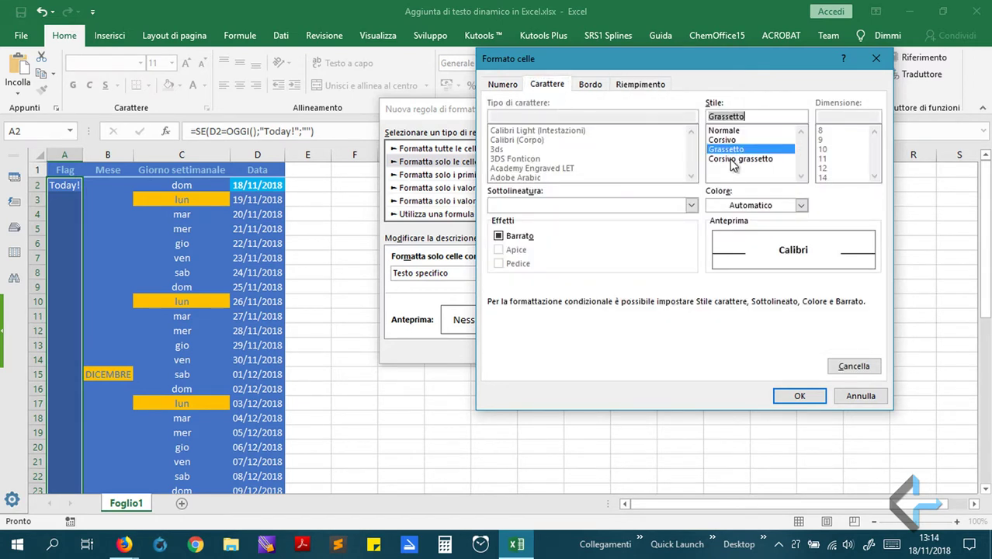
click(801, 205)
click(714, 255)
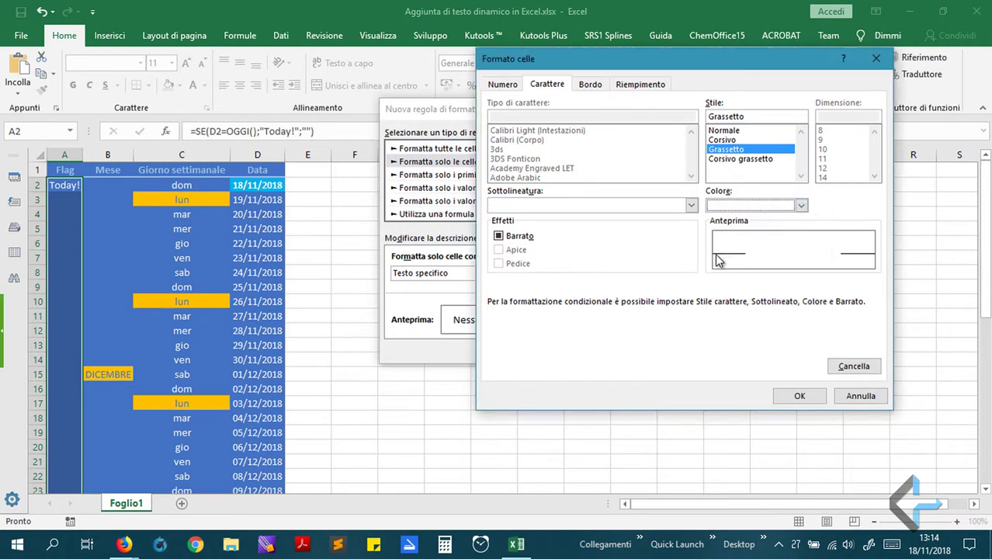
click(789, 399)
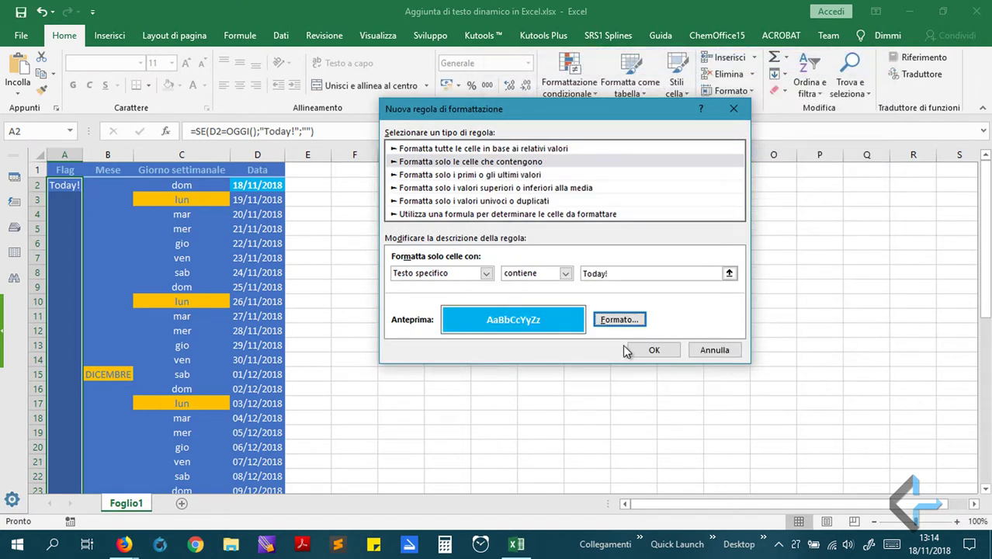
click(639, 349)
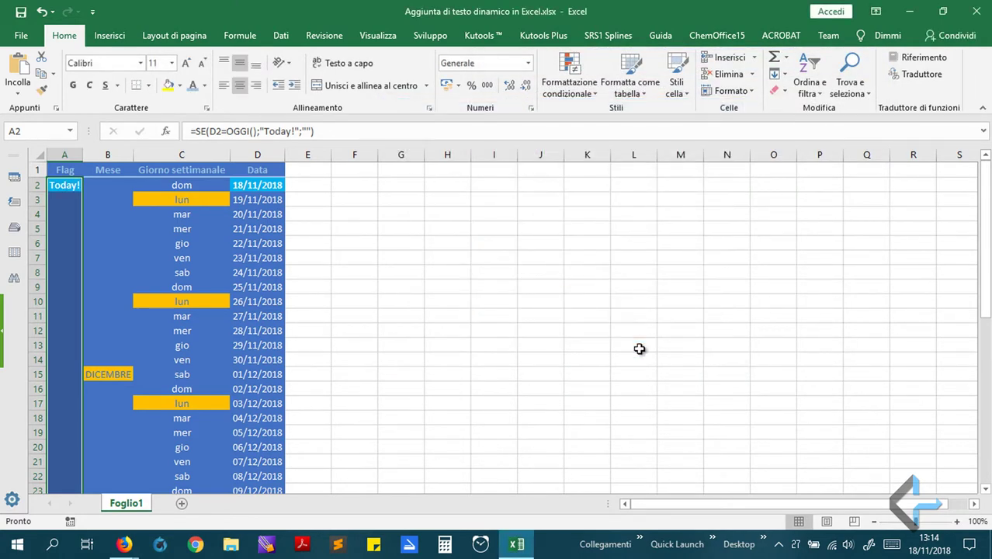
Save the workbook and deselect the flag cells by selecting empty cell H6
click(22, 13)
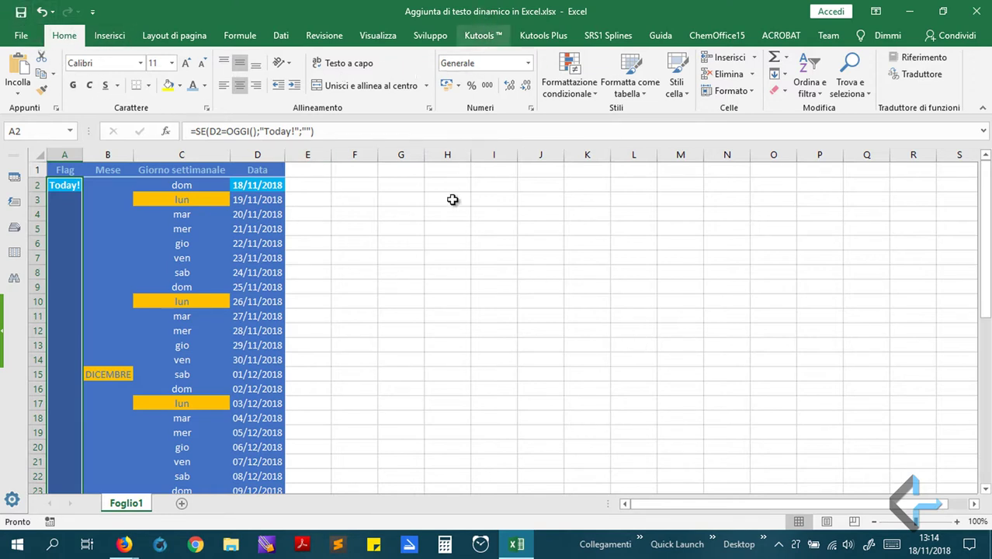
click(428, 242)
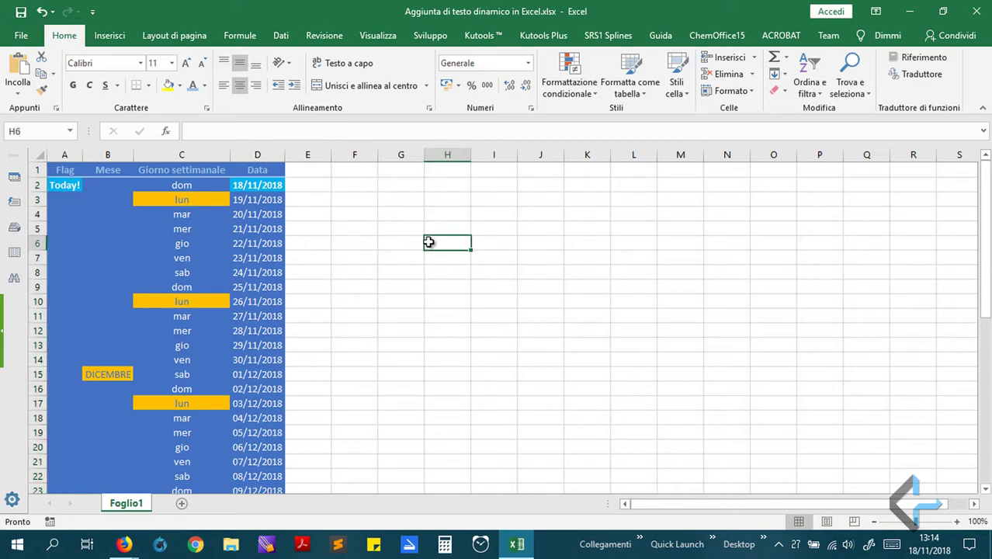
Switch to the Windows date and time settings and turn off automatic setting of the date and time
scroll(428, 243, down, 11)
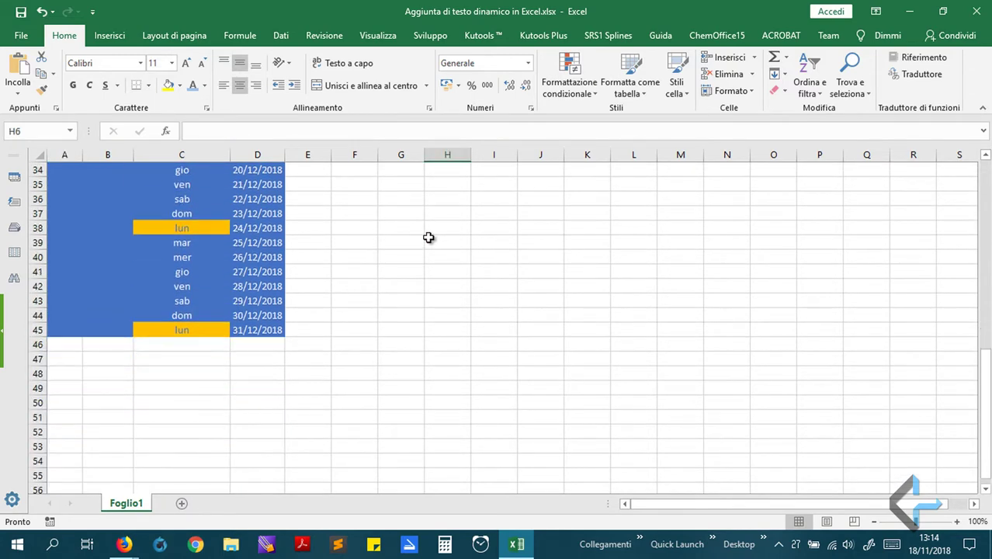
scroll(429, 237, up, 4)
scroll(429, 237, up, 7)
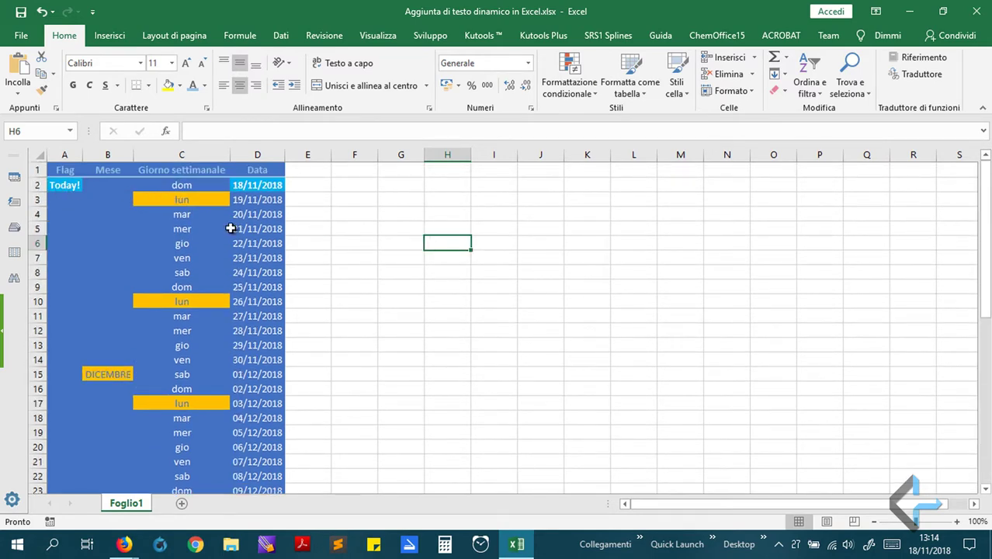
right_click(931, 550)
click(819, 203)
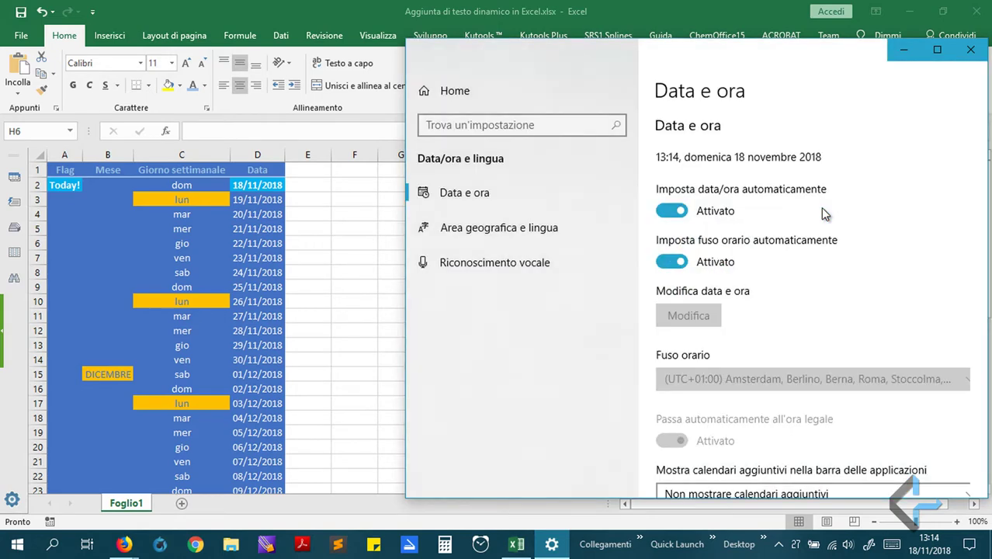
click(681, 211)
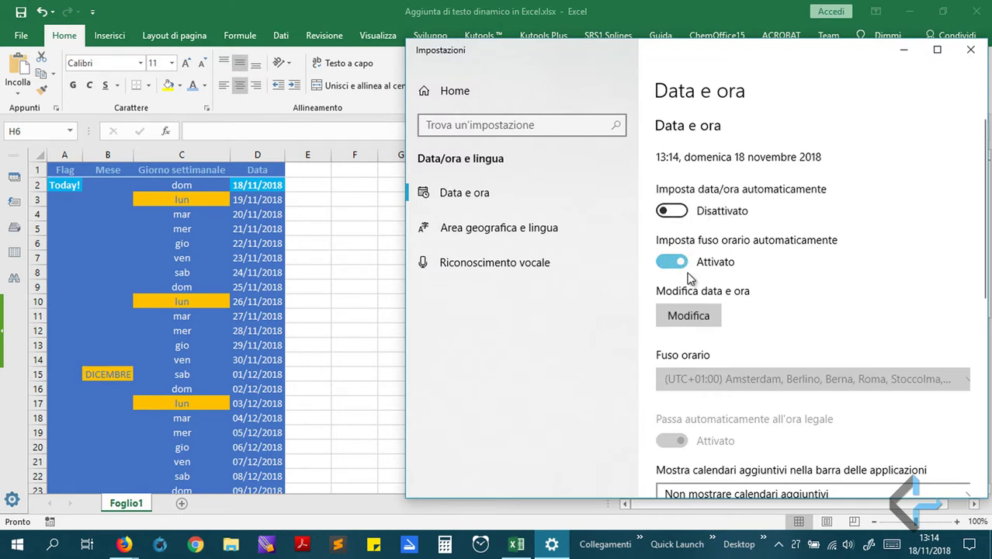
Change the system date manually to 25 dicembre 2018
click(691, 315)
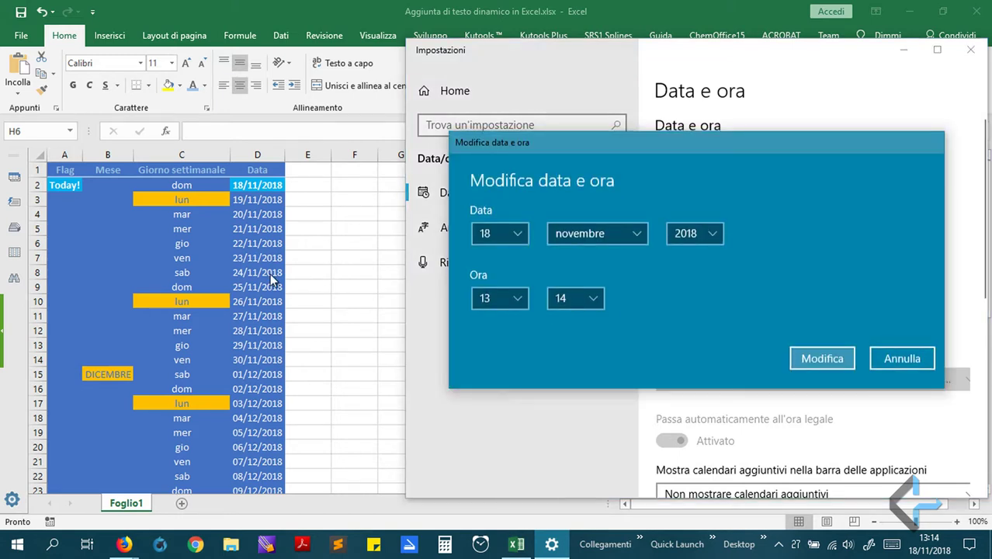
scroll(253, 295, down, 3)
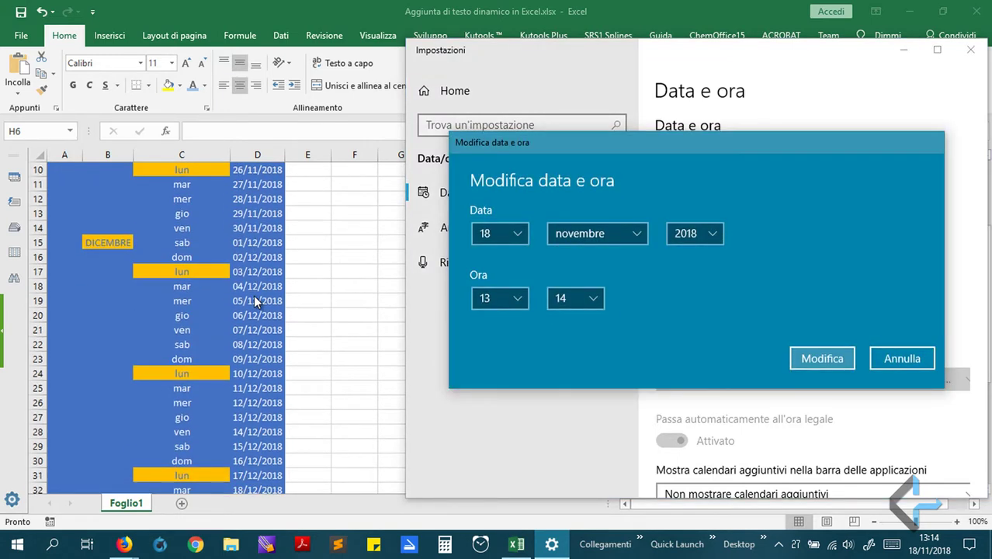
click(632, 236)
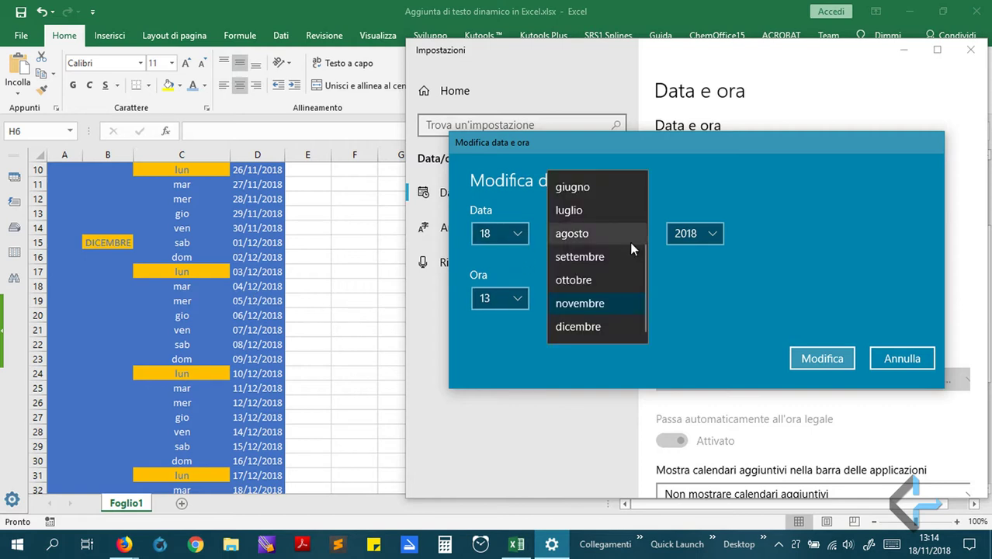
click(608, 324)
click(519, 233)
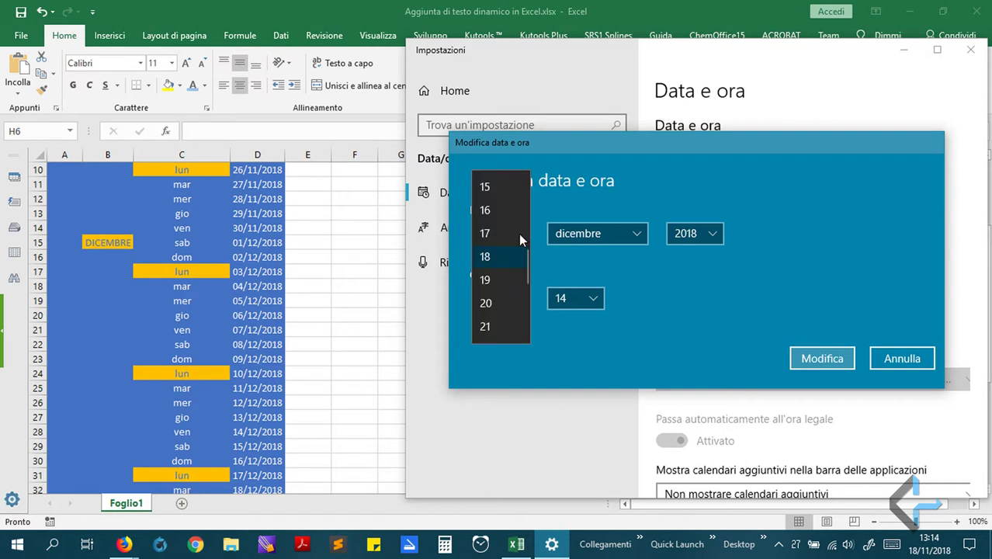
scroll(512, 252, down, 2)
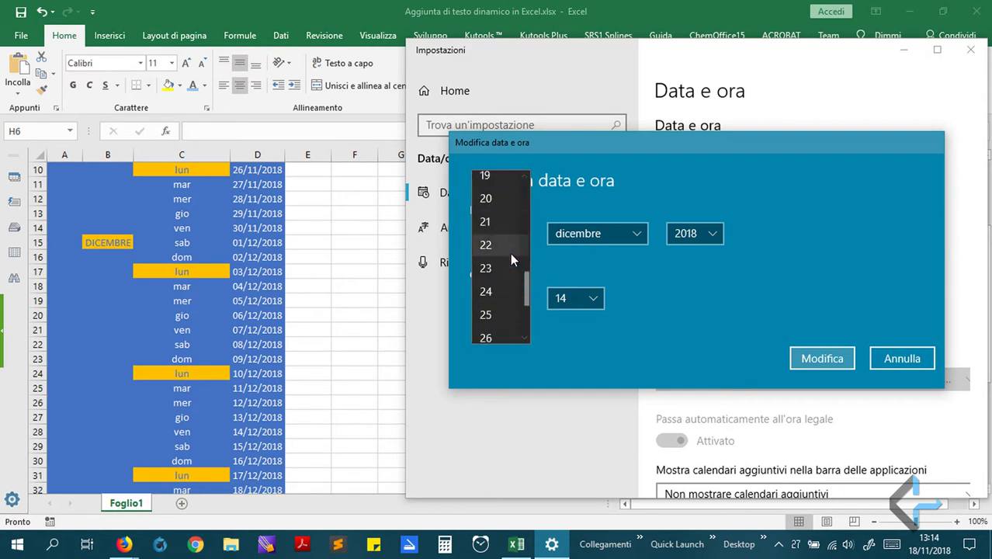
click(495, 313)
click(822, 358)
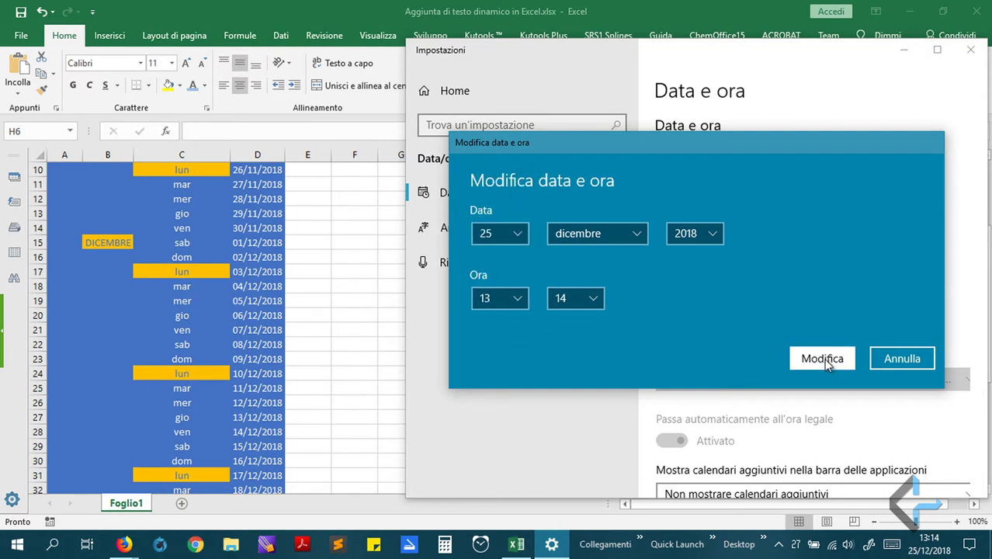
mouse_move(922, 555)
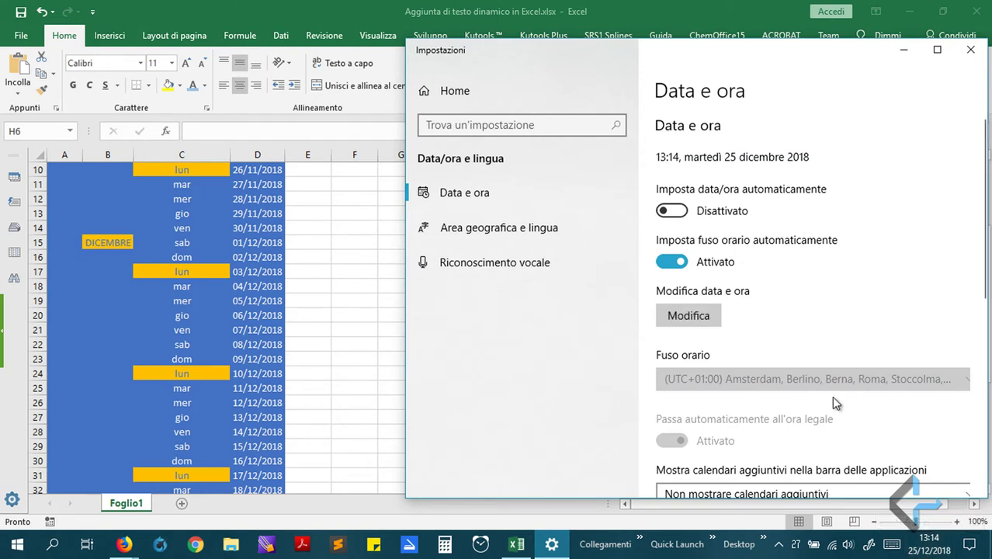
Return to the Excel workbook with the settings window minimised, and force a full recalculation of all formulas
click(903, 50)
scroll(471, 280, up, 3)
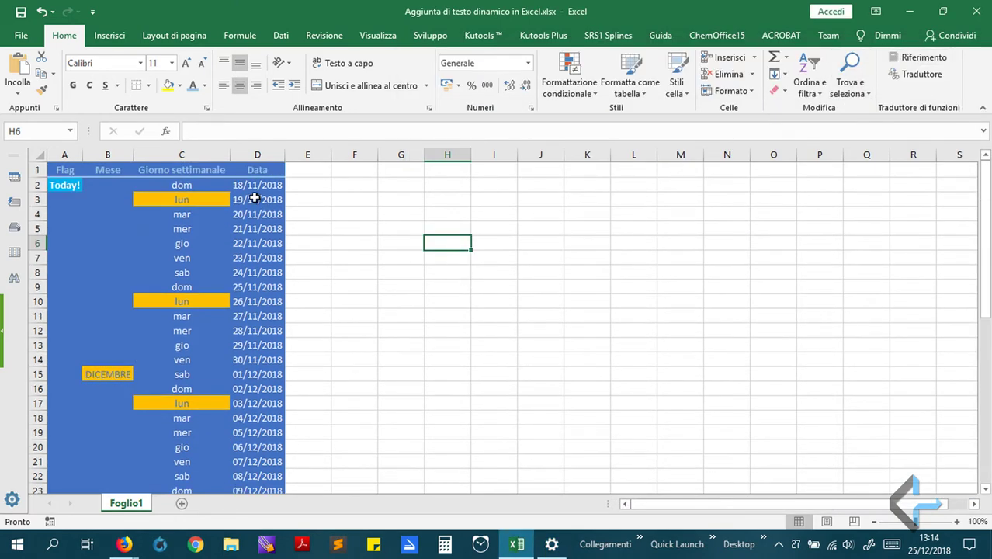
scroll(257, 198, down, 3)
scroll(258, 198, down, 4)
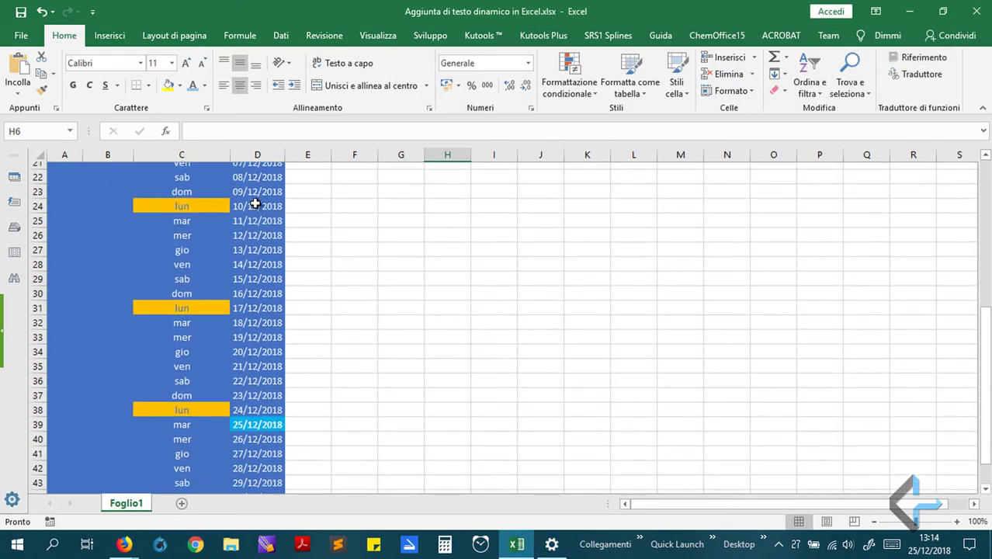
scroll(254, 381, up, 7)
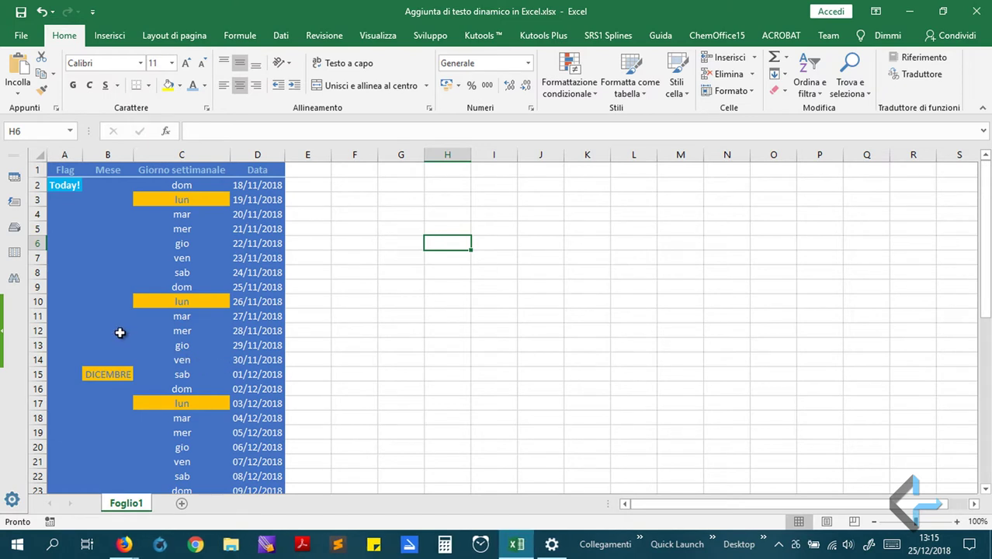
key(ctrl+alt+F9)
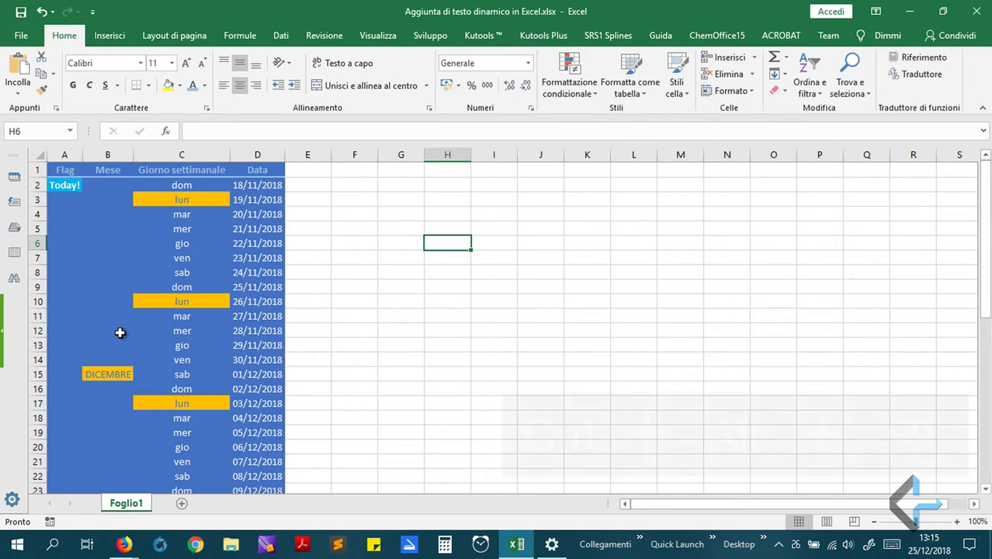
scroll(122, 332, down, 10)
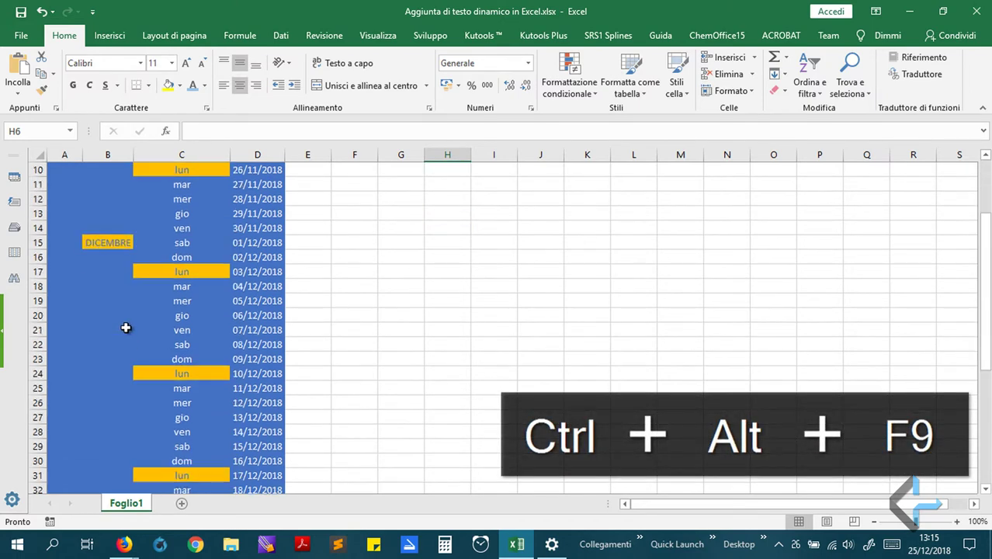
scroll(126, 328, up, 10)
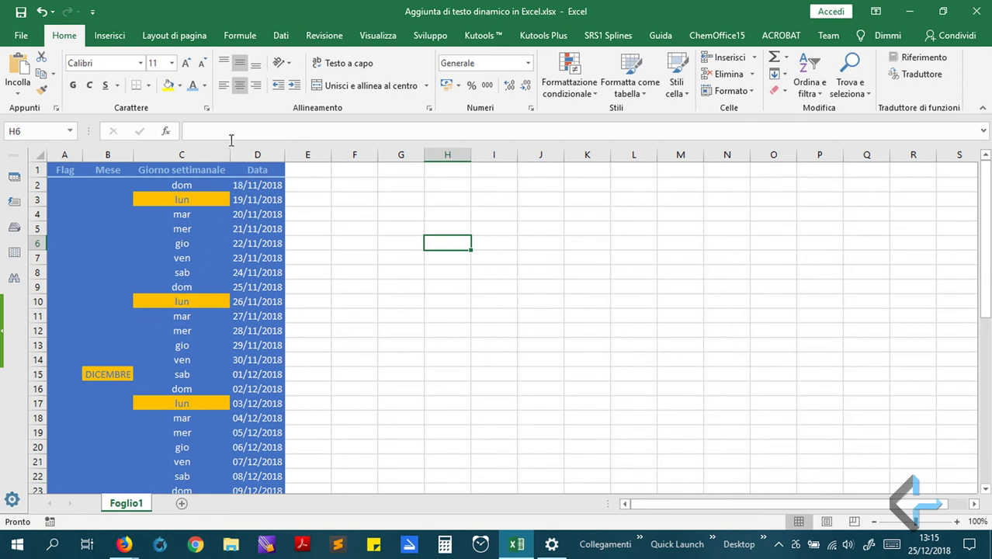
Force another full recalculation with header cell A1 selected, and check the Flag column against the highlighted date
click(237, 242)
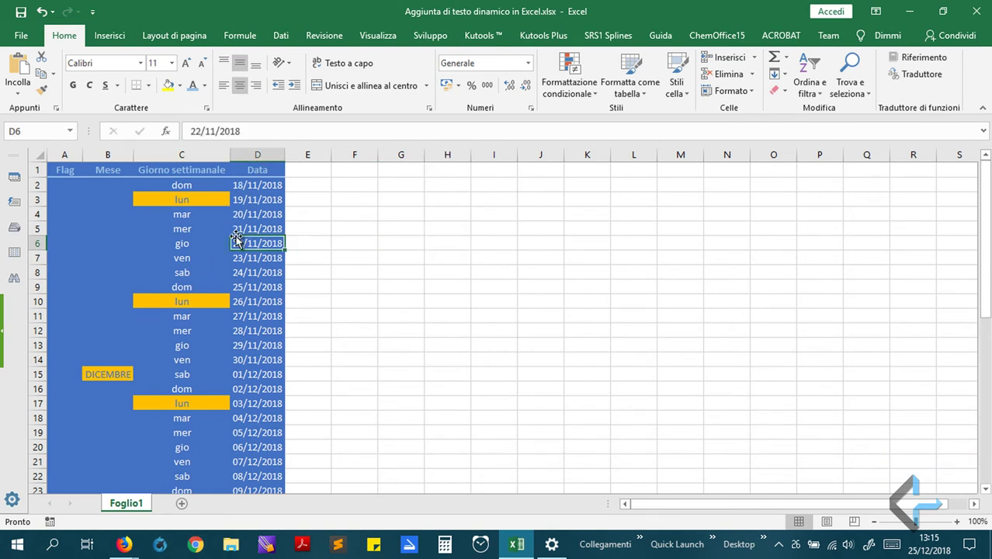
click(56, 171)
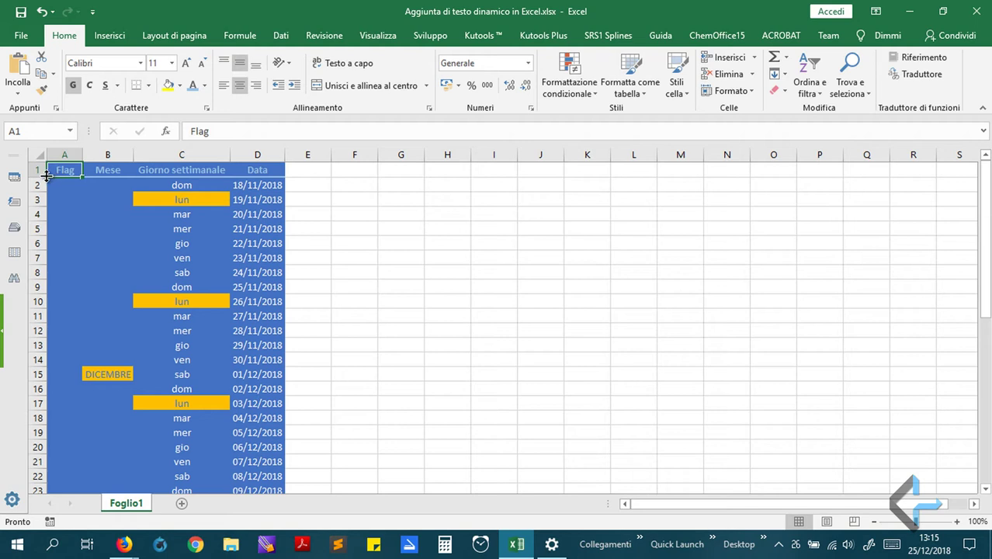
key(ctrl+alt+F9)
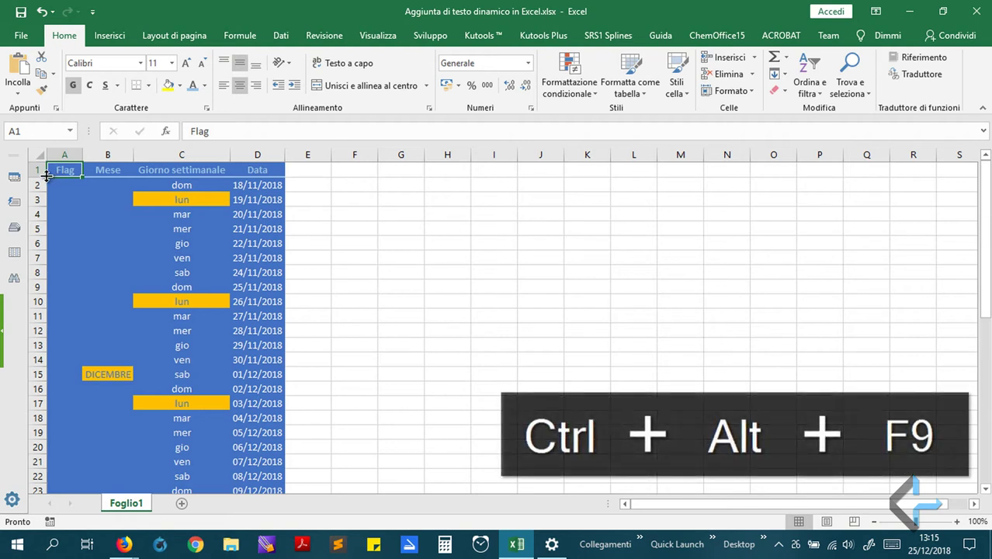
scroll(83, 255, down, 2)
scroll(83, 255, down, 6)
scroll(82, 254, up, 4)
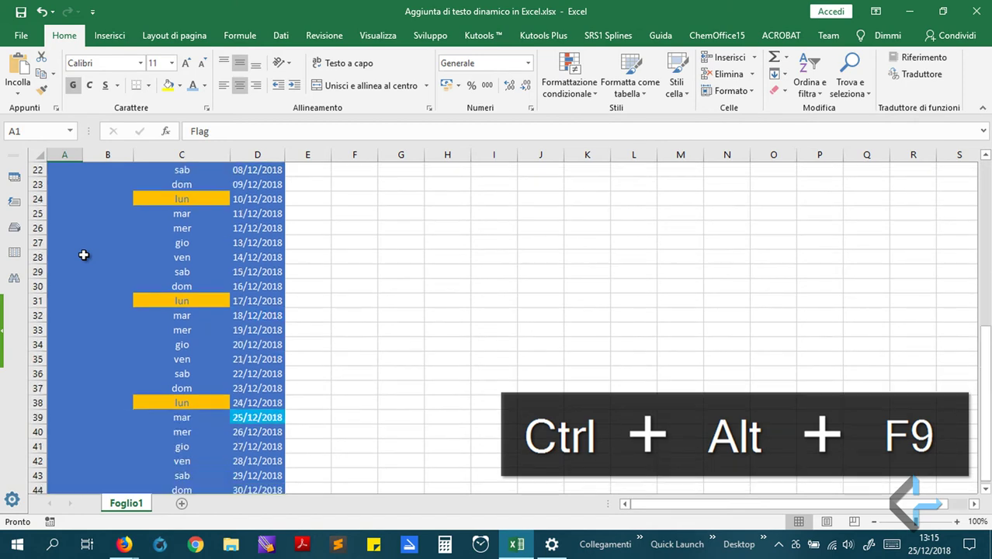
scroll(81, 249, up, 4)
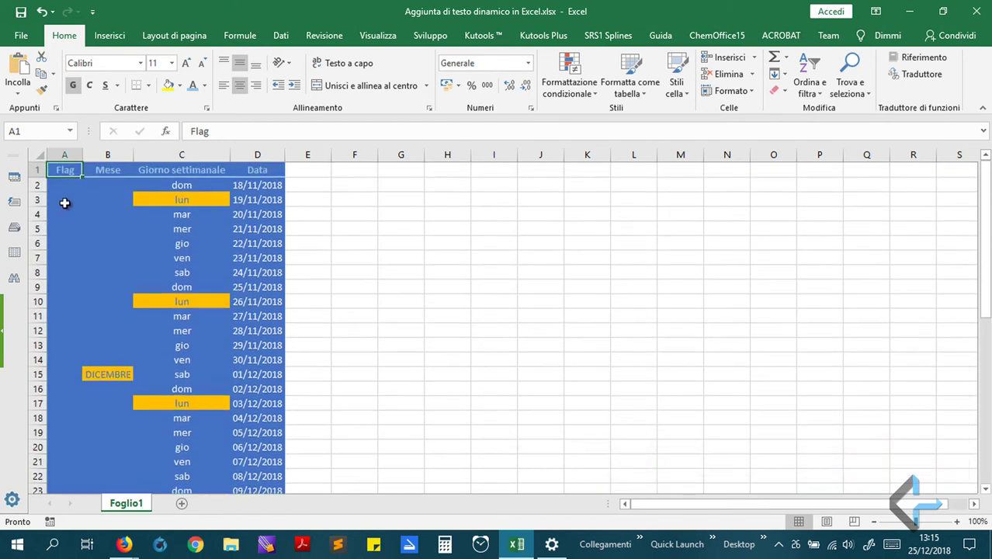
Refill the Today! flag formula from A2 down to A45 and check the flags along the column
click(62, 183)
drag(82, 191, 74, 448)
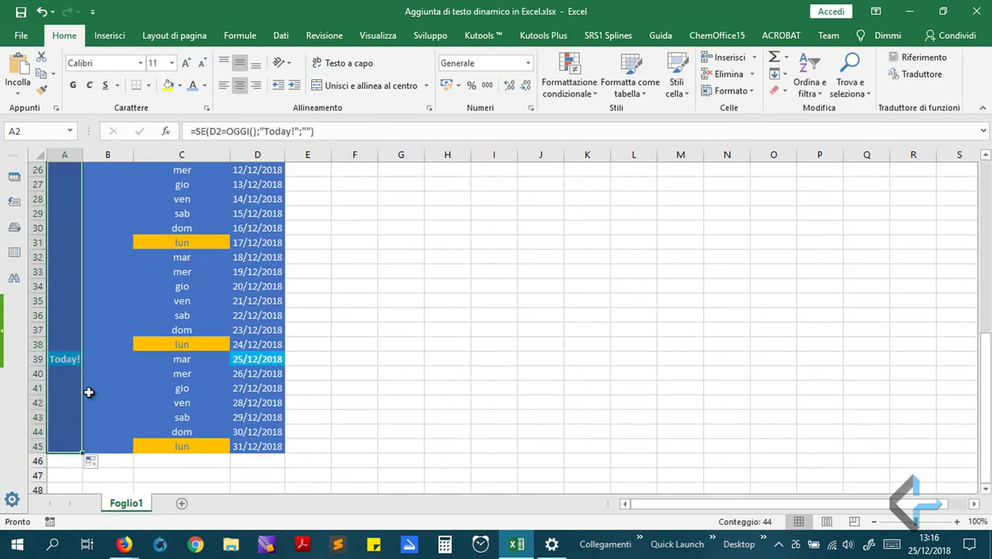
scroll(82, 362, up, 8)
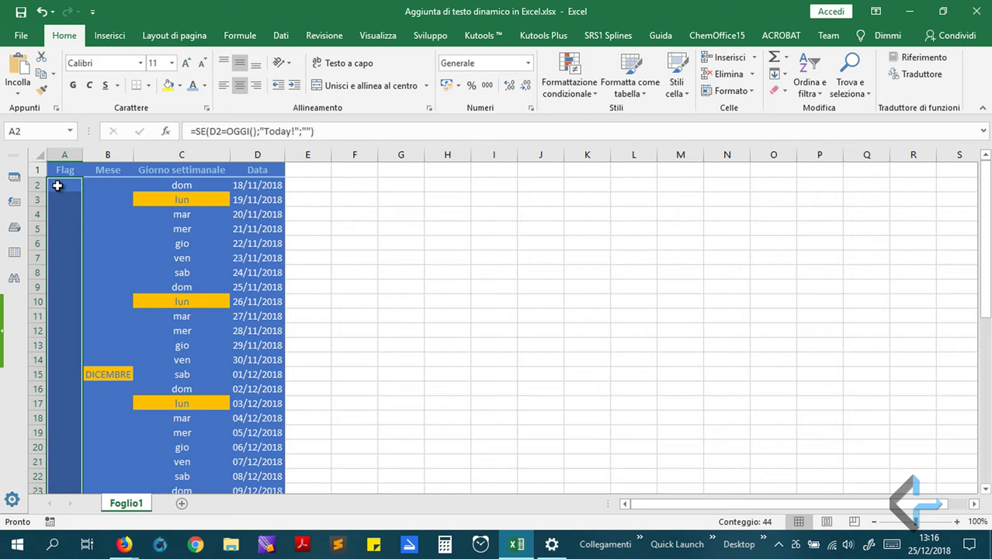
scroll(57, 428, down, 9)
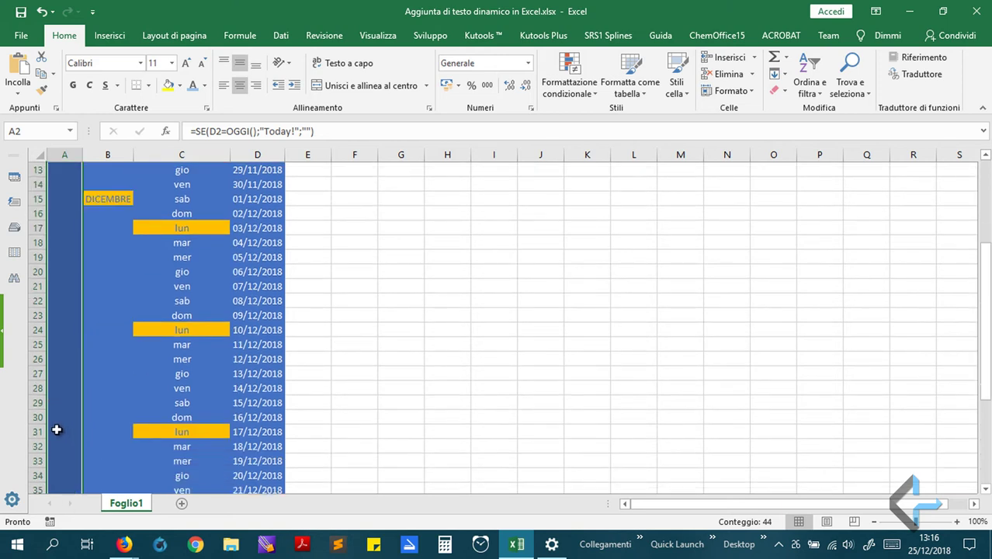
Save the workbook and deselect the flag cells by selecting empty cell F39
click(21, 10)
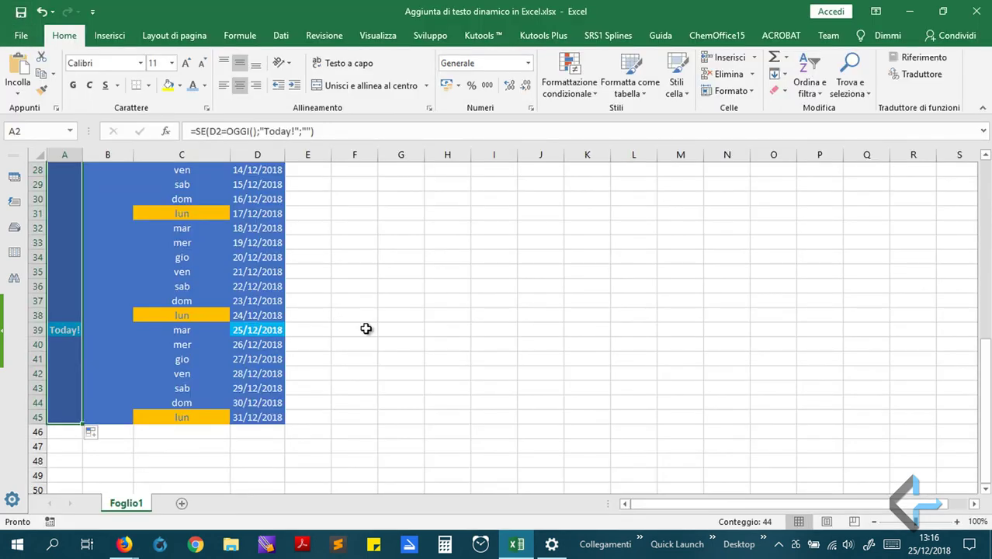
click(366, 329)
scroll(244, 389, up, 3)
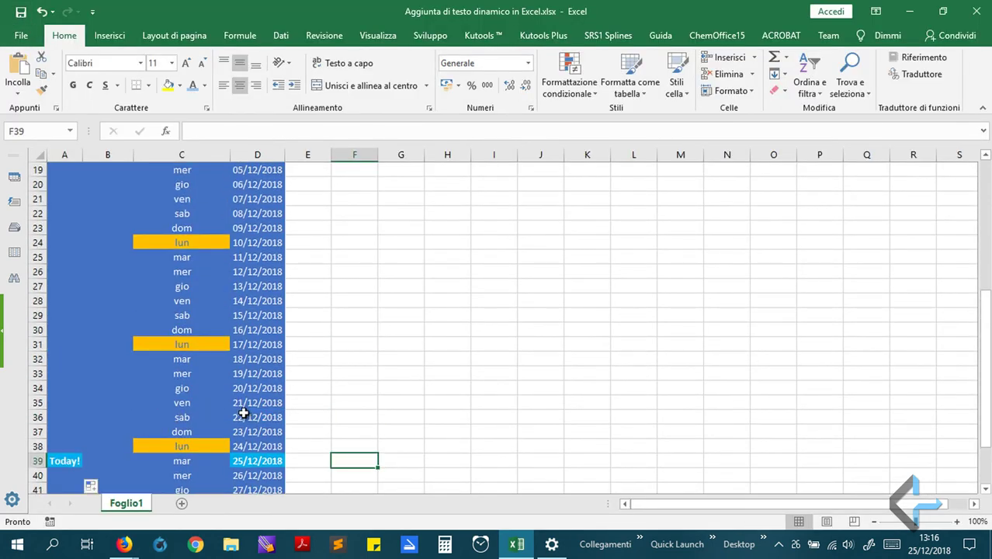
scroll(244, 413, down, 2)
Switch to the Windows date and time settings, turn automatic date and time back on, and close the settings window
click(559, 546)
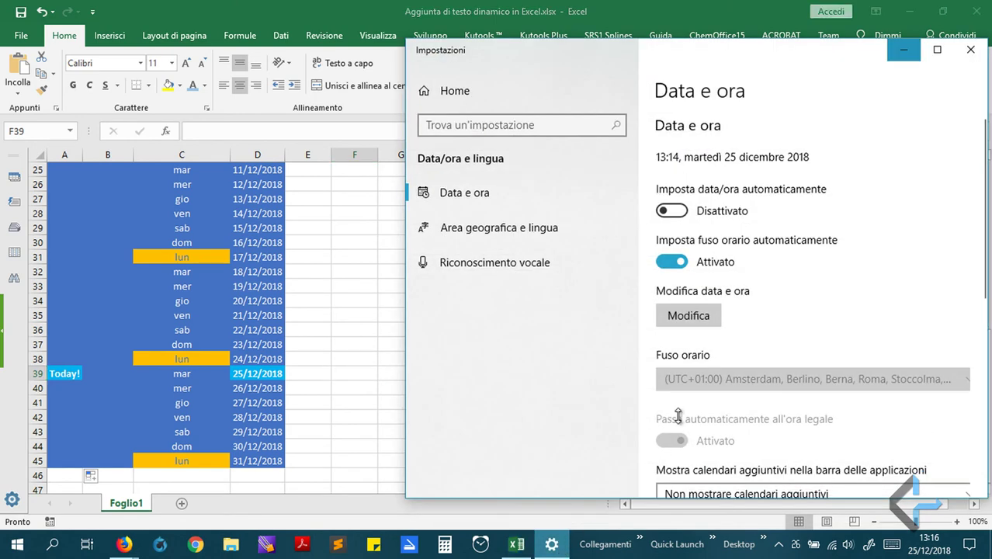
click(673, 212)
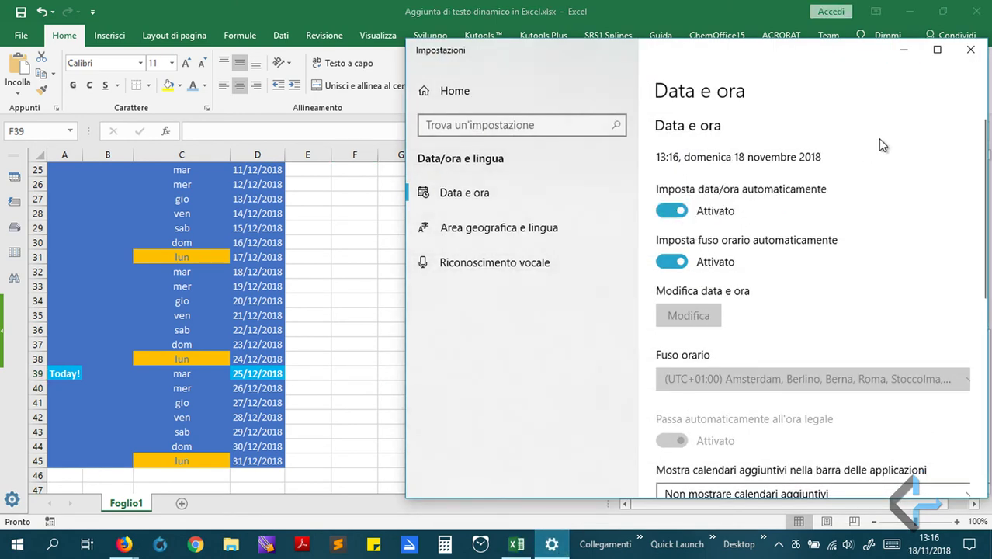
click(971, 50)
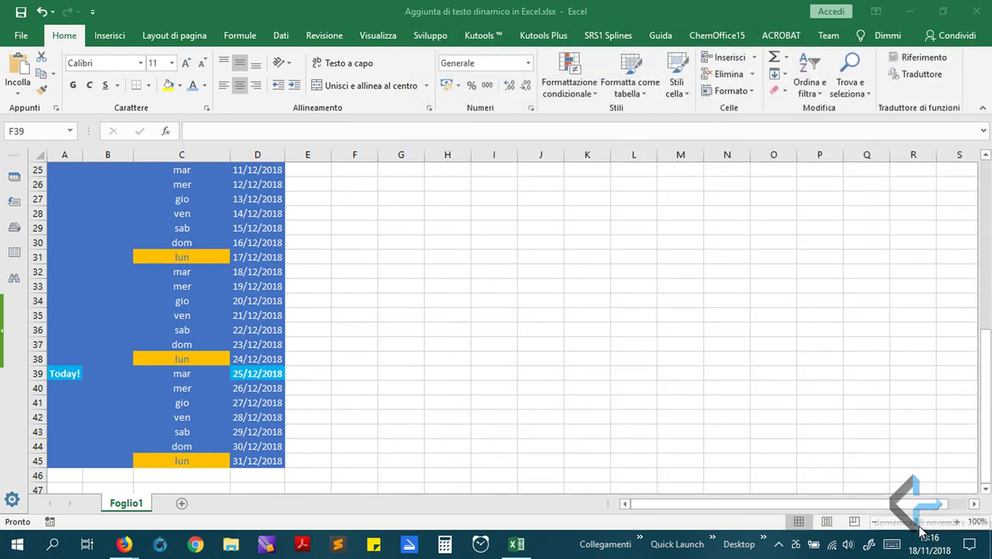
Force a full recalculation of the workbook and check the Today! flag and date highlight throughout the table
click(464, 396)
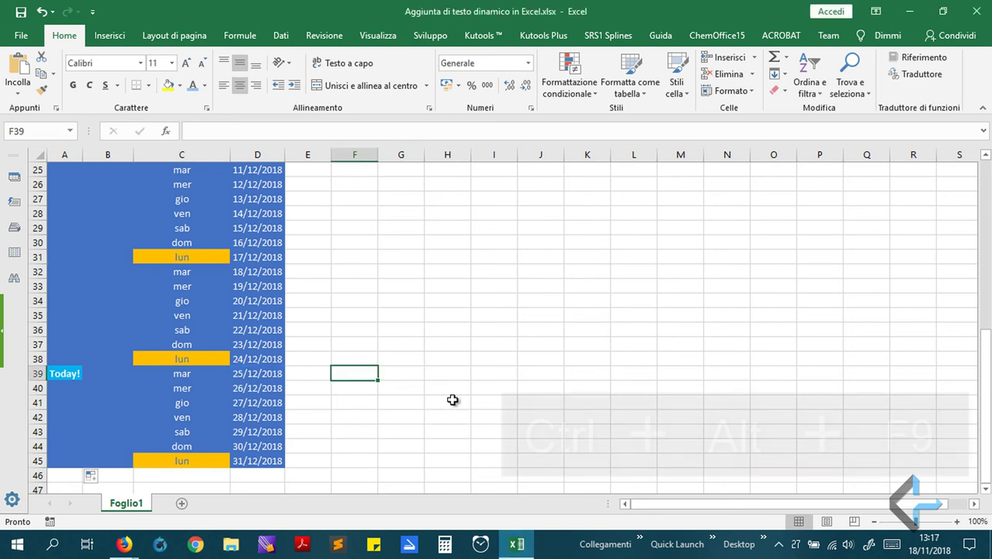
key(ctrl+alt+F9)
scroll(449, 401, up, 1)
scroll(446, 402, up, 7)
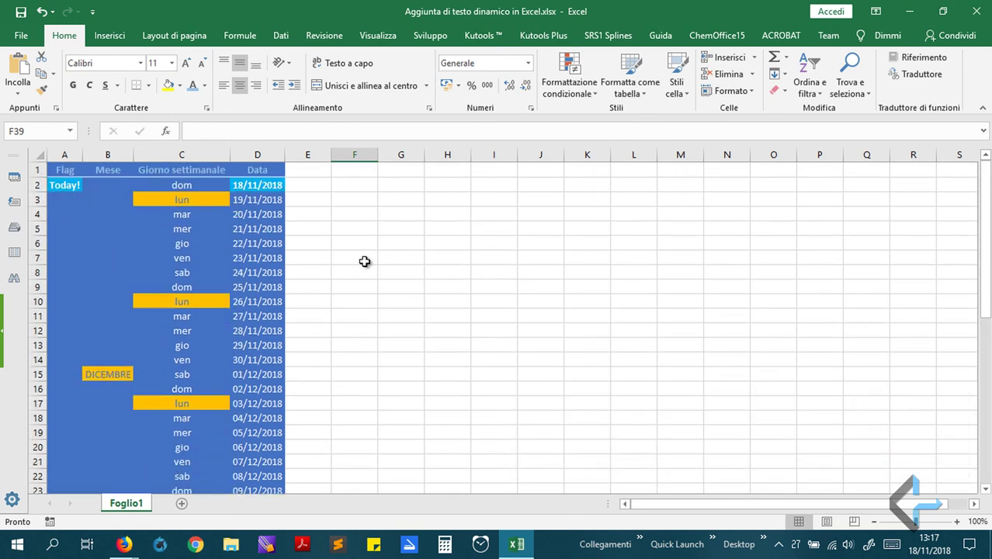
scroll(365, 262, down, 5)
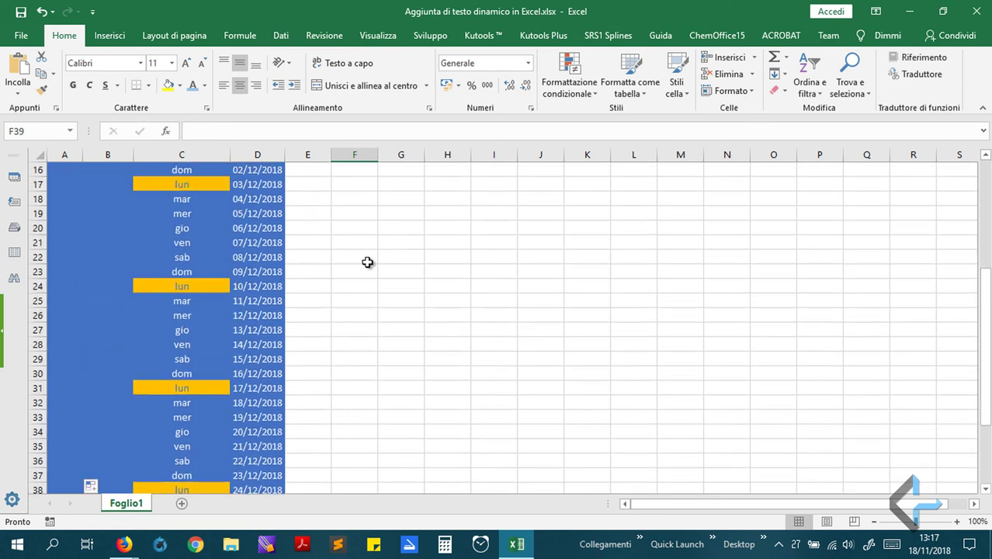
scroll(368, 262, up, 3)
scroll(367, 262, up, 2)
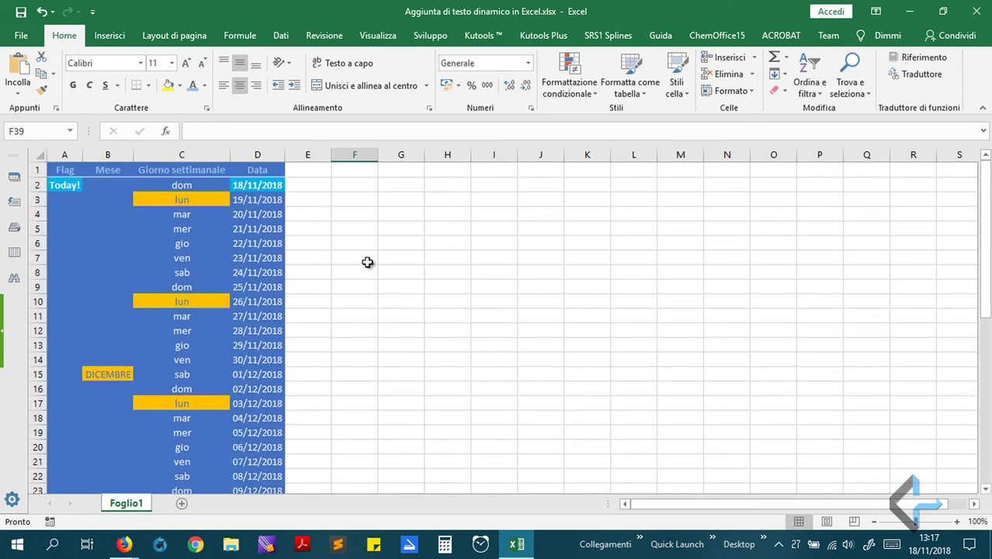
Inspect the highlighted Monday cells C3, C10 and C17 and the month cell B15
click(188, 200)
click(183, 303)
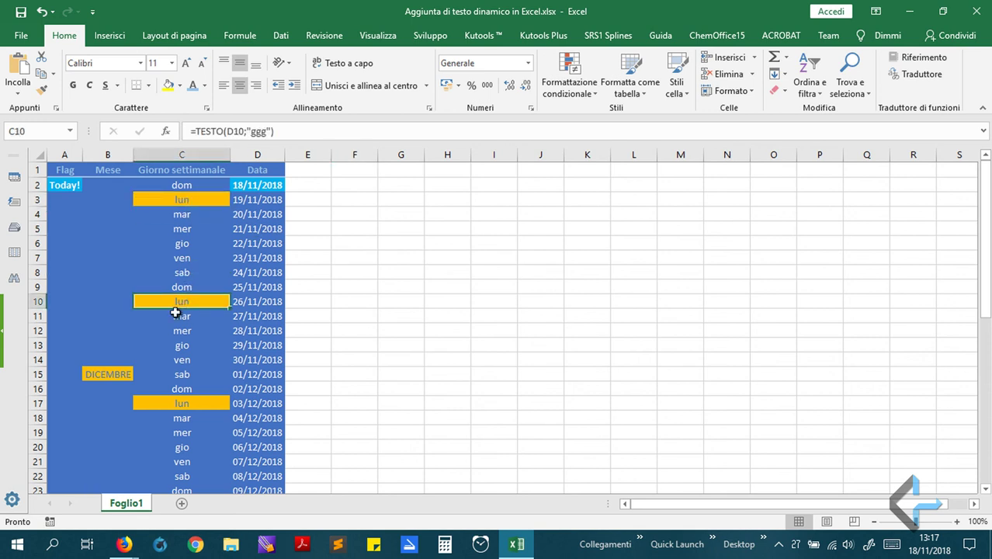
click(100, 374)
click(142, 403)
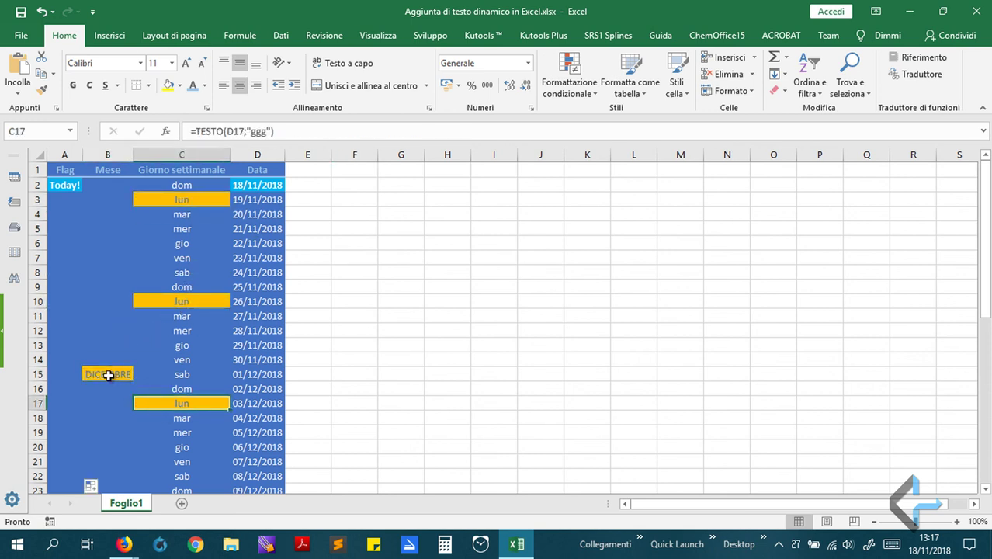